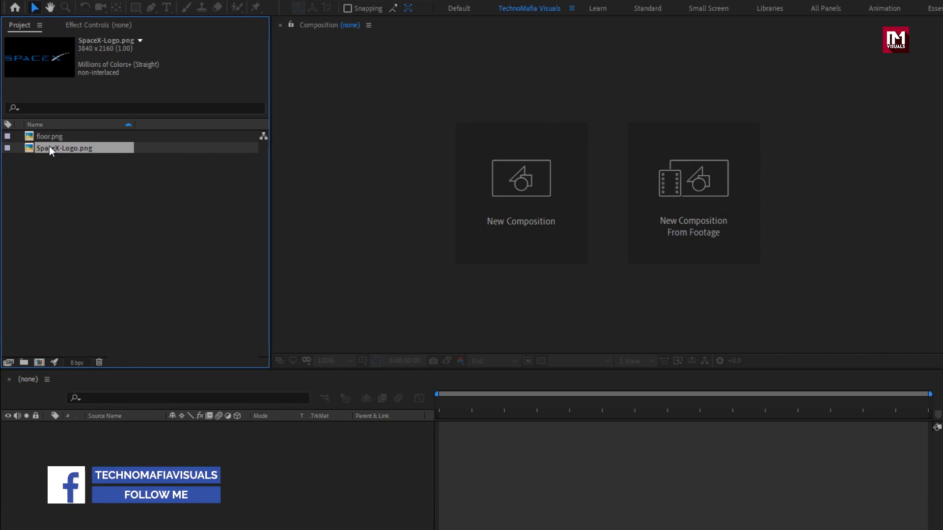
- Create a new composition named Electric_logo with a duration of 0:00:06:00
{"action": "left_click", "coordinate": [470, 205]}
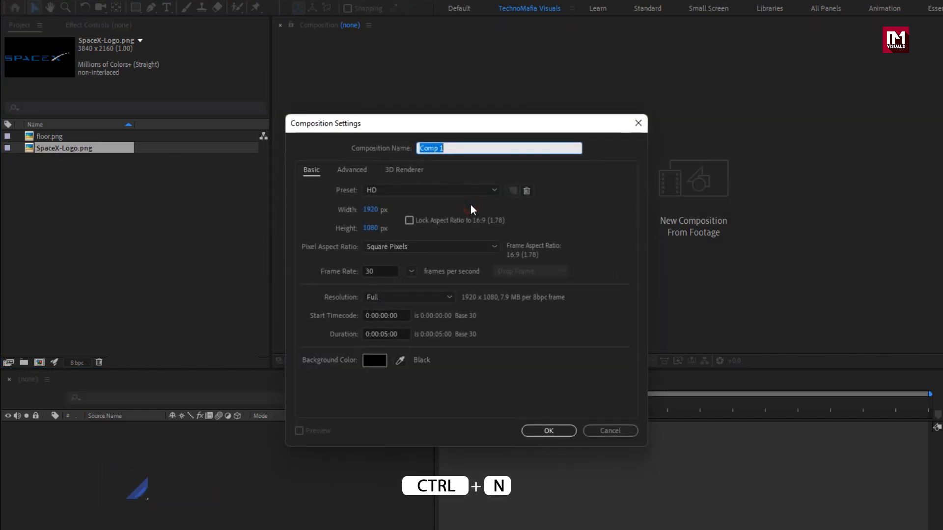
{"action": "type", "text": "Elect"}
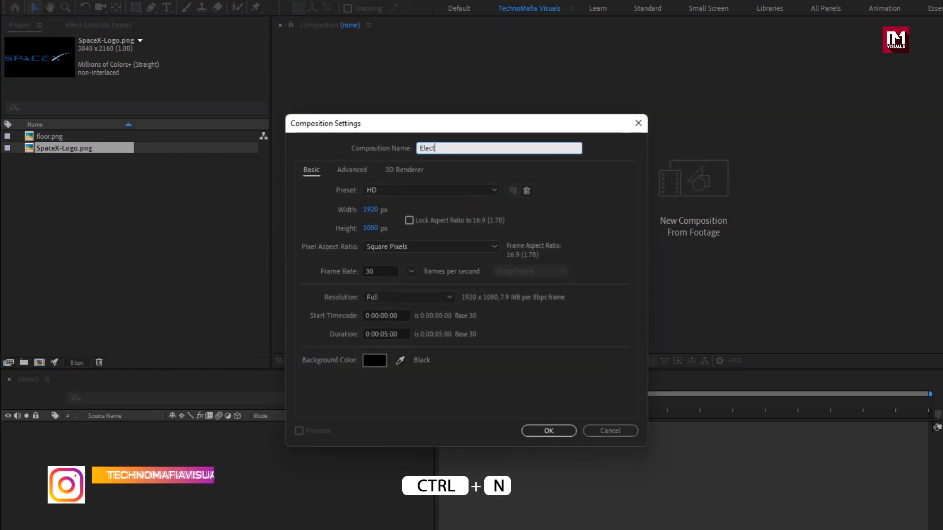
{"action": "type", "text": "ric_lo"}
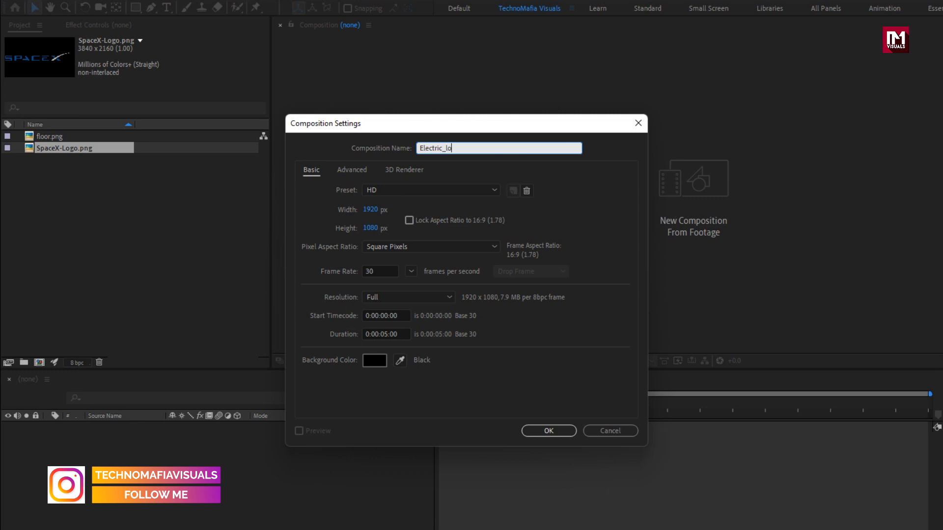
{"action": "type", "text": "go"}
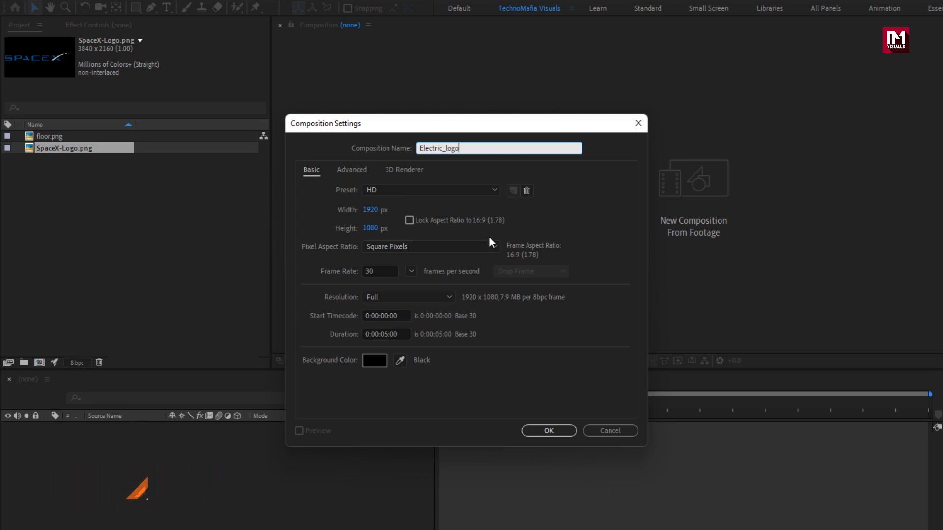
{"action": "left_click", "coordinate": [388, 334]}
{"action": "key", "text": "BackSpace"}
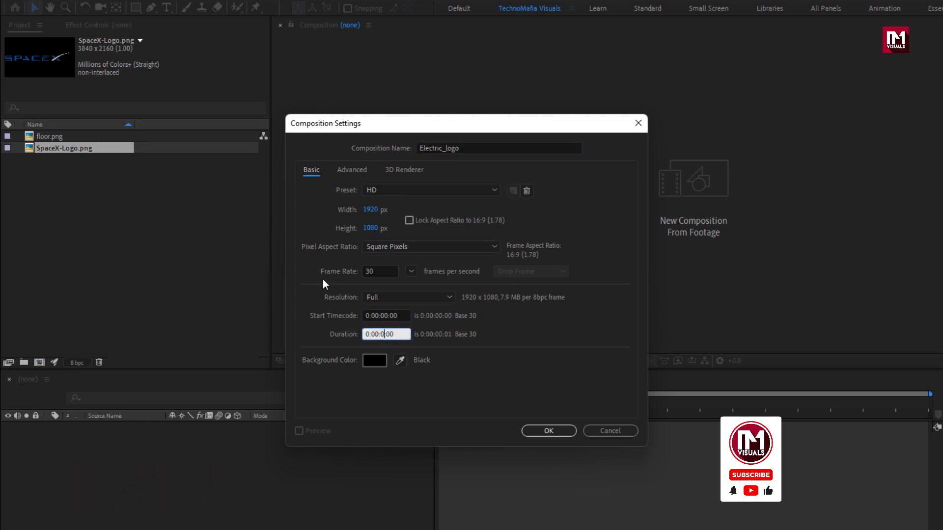
{"action": "type", "text": "6"}
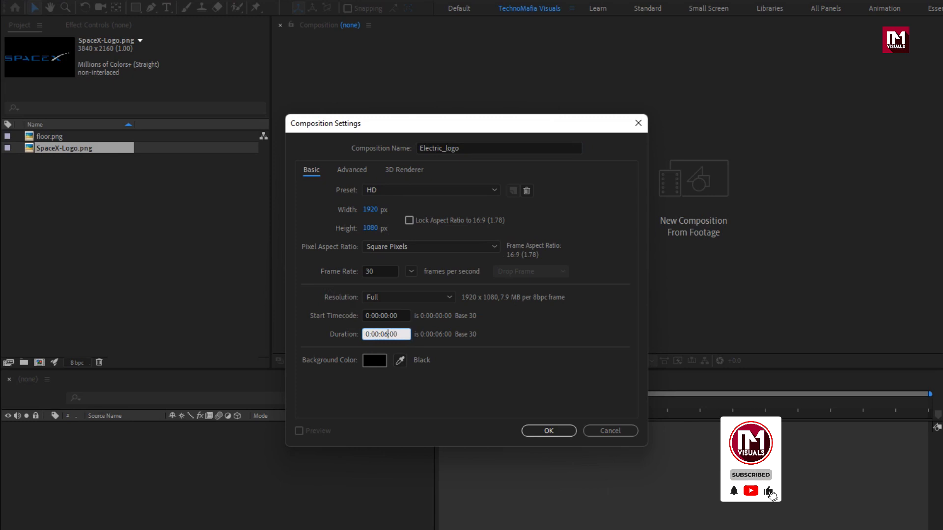
{"action": "left_click", "coordinate": [541, 430]}
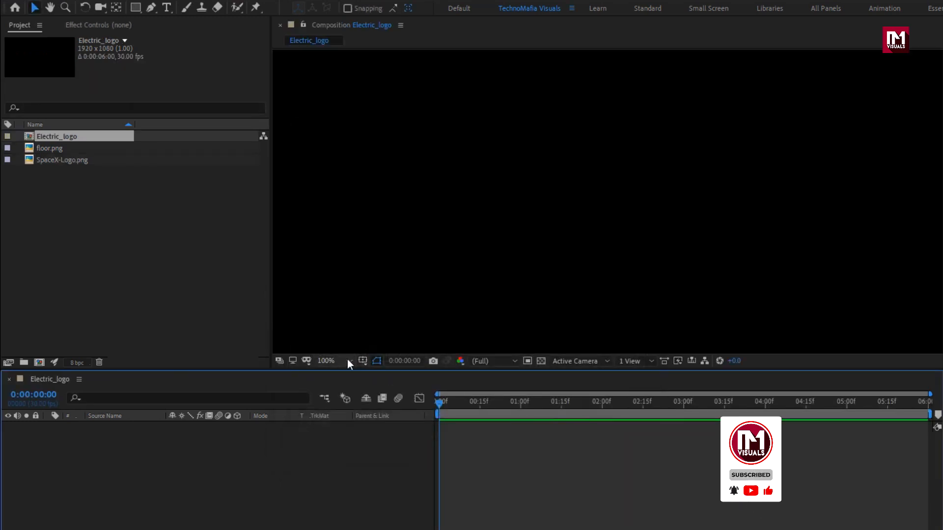
- Add SpaceX-Logo.png to the Electric_logo composition as a layer and scale it to 31%
{"action": "left_click", "coordinate": [348, 362]}
{"action": "left_click", "coordinate": [341, 390]}
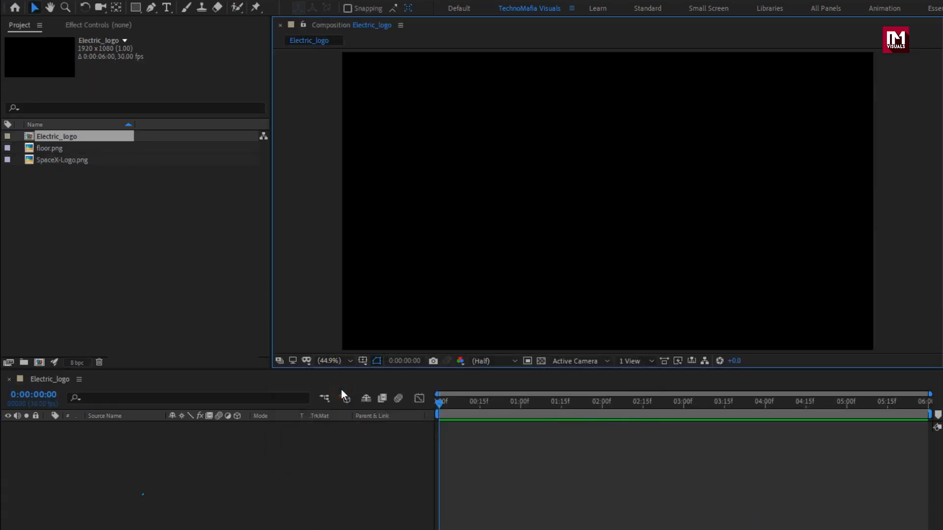
{"action": "left_click_drag", "start_coordinate": [70, 161], "coordinate": [125, 450]}
{"action": "key", "text": "s"}
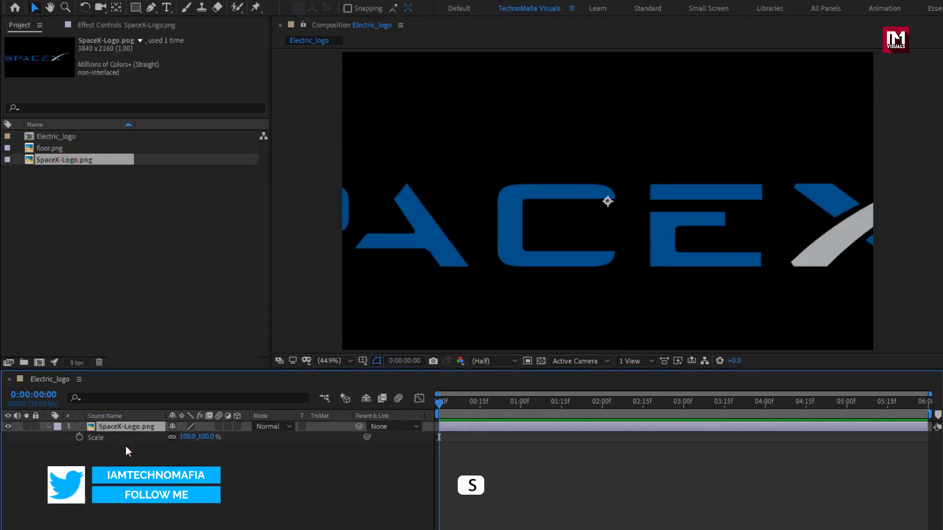
{"action": "mouse_move", "coordinate": [209, 438]}
{"action": "left_mouse_down"}
{"action": "mouse_move", "coordinate": [177, 445]}
{"action": "mouse_move", "coordinate": [195, 444]}
{"action": "left_mouse_up"}
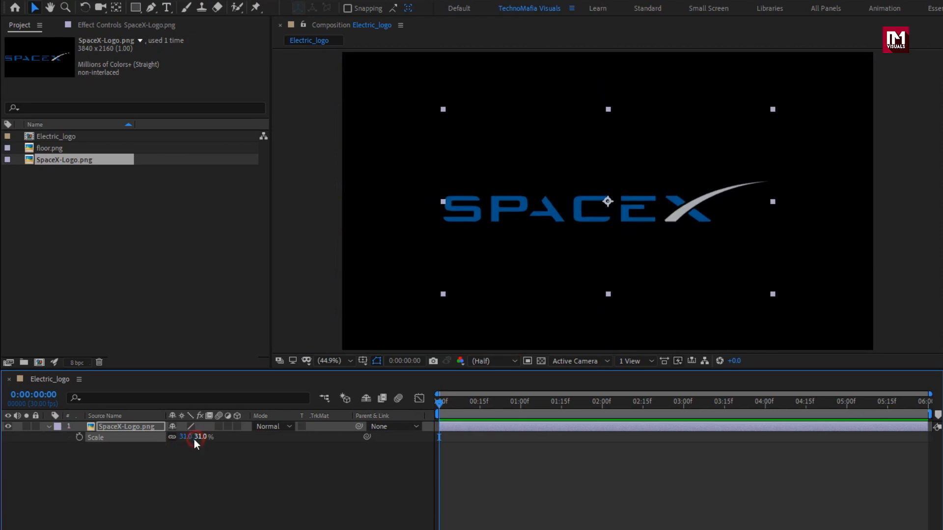
- Pre-compose the SpaceX-Logo.png layer as Logo, moving all attributes into the new composition
{"action": "left_click", "coordinate": [111, 427]}
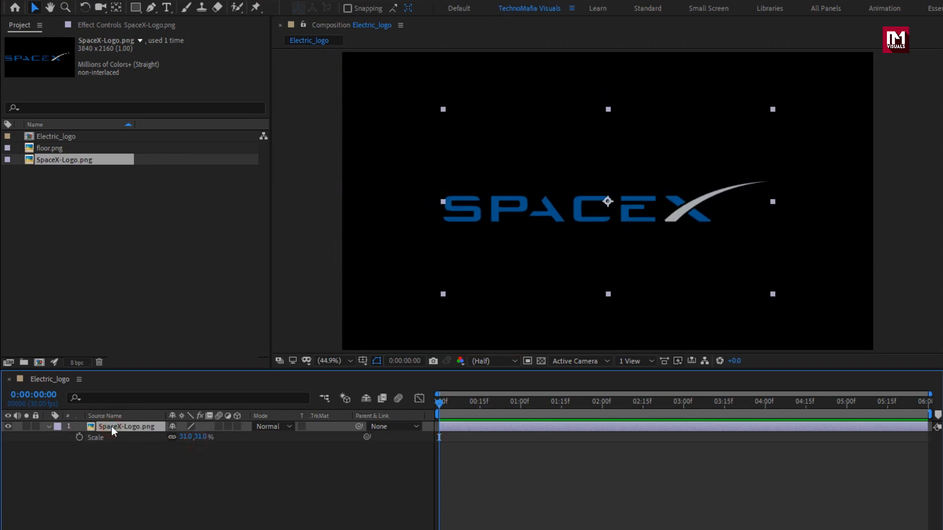
{"action": "left_click", "coordinate": [48, 426]}
{"action": "right_click", "coordinate": [95, 425]}
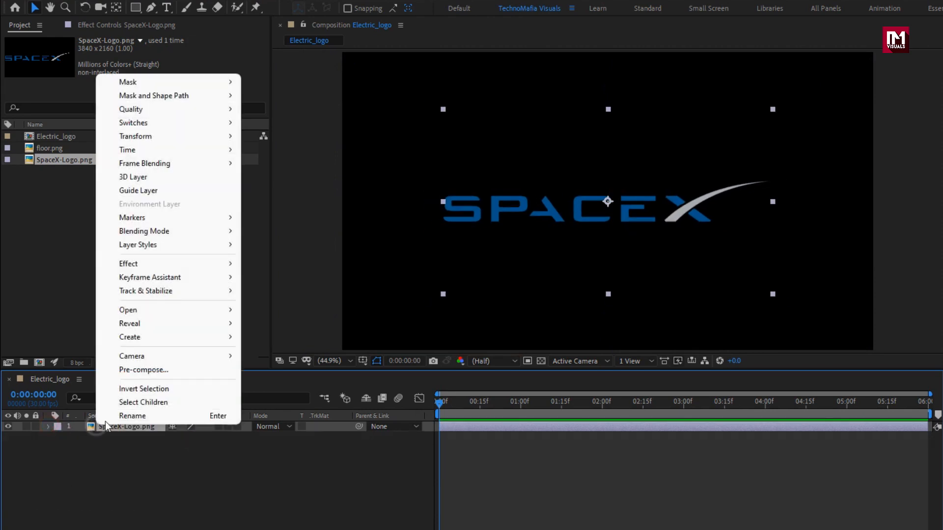
{"action": "left_click", "coordinate": [129, 372]}
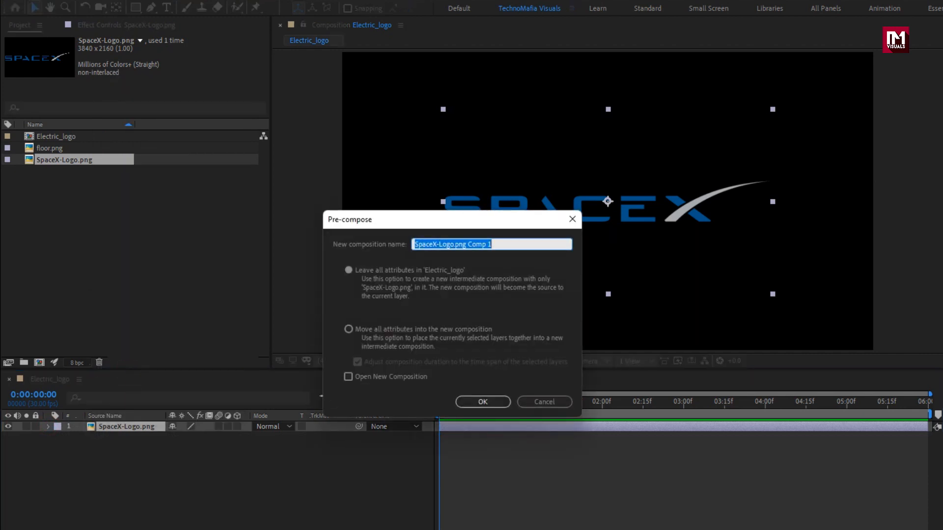
{"action": "type", "text": "Logo"}
{"action": "left_click", "coordinate": [350, 329]}
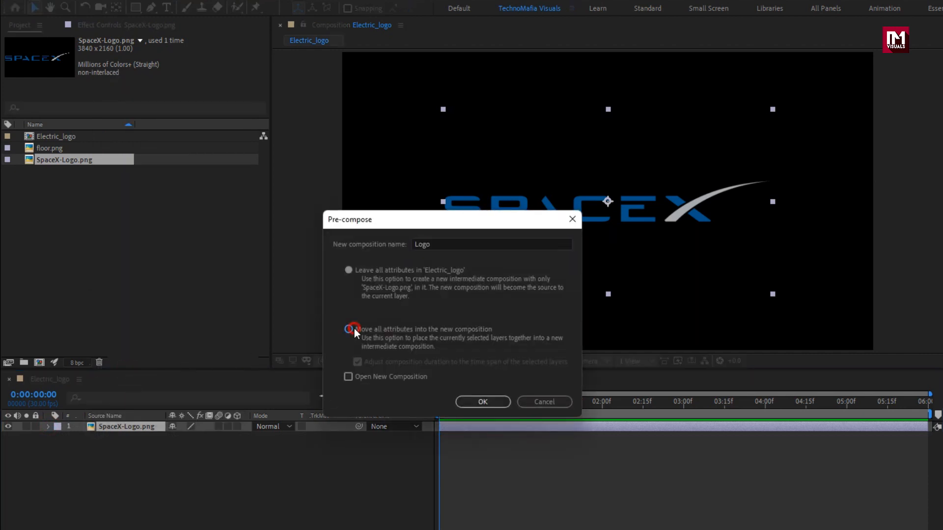
{"action": "left_click", "coordinate": [484, 402]}
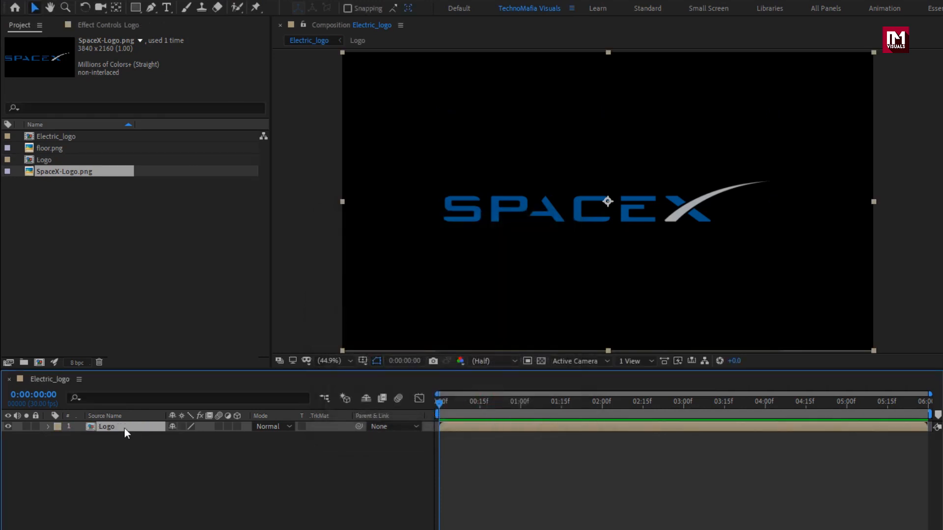
- Auto-trace the Logo layer's alpha channel at the current frame to create masks around the lettering
{"action": "left_click", "coordinate": [105, 7]}
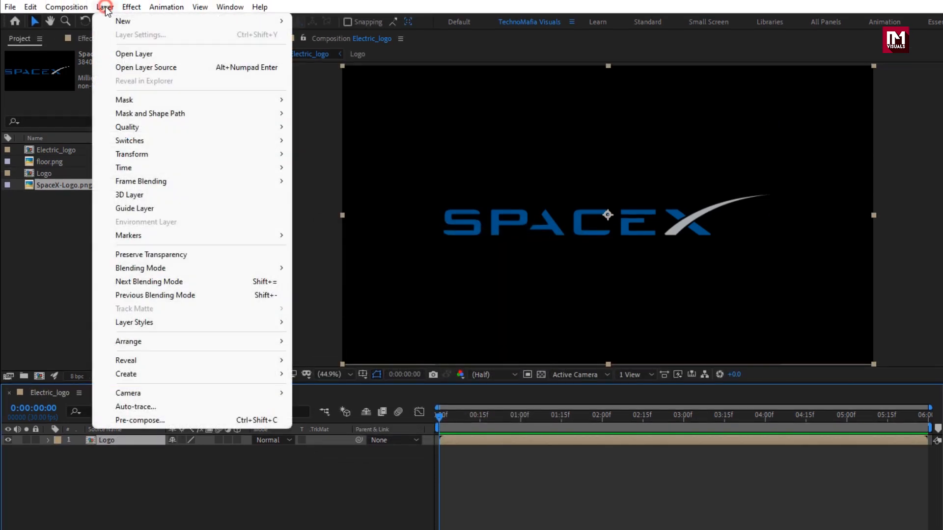
{"action": "left_click", "coordinate": [176, 406]}
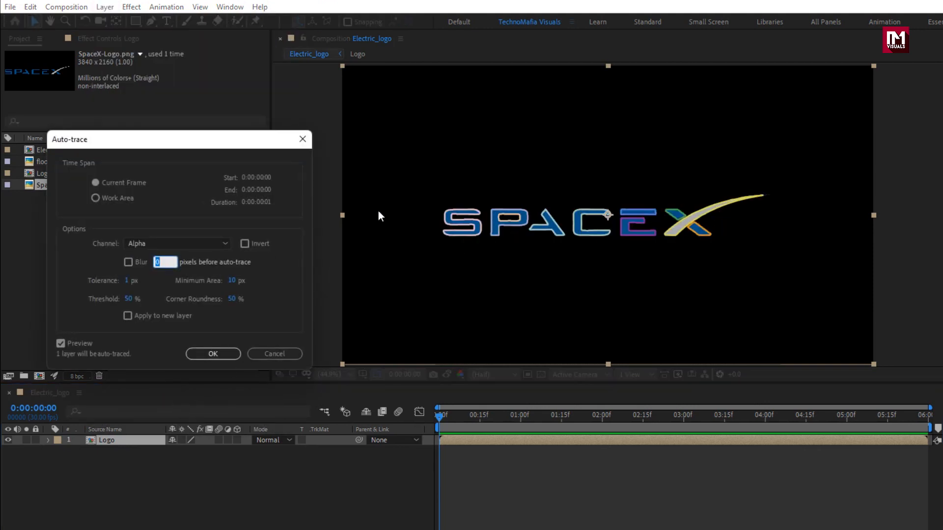
{"action": "left_click", "coordinate": [213, 354]}
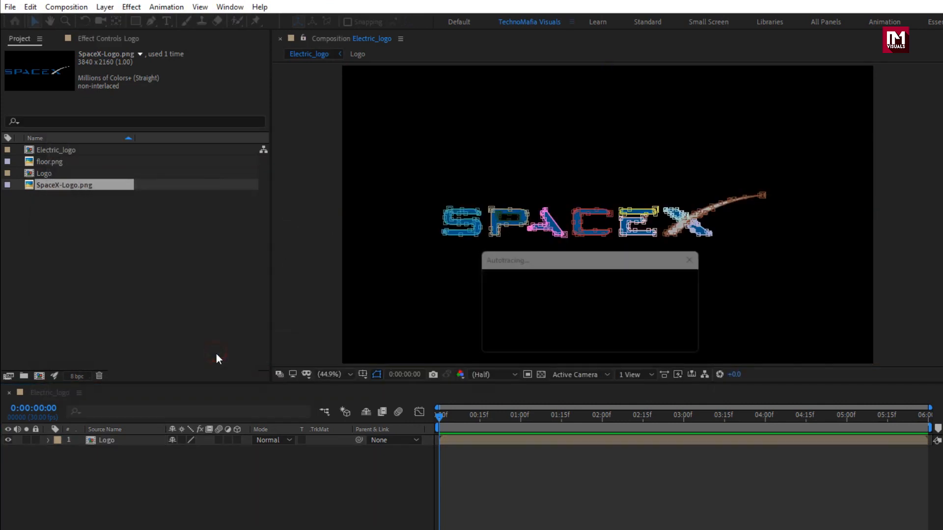
- Remove the Mask Path keyframes from all traced masks on the Logo layer, then collapse its properties
{"action": "key", "text": "u"}
{"action": "left_click", "coordinate": [107, 428]}
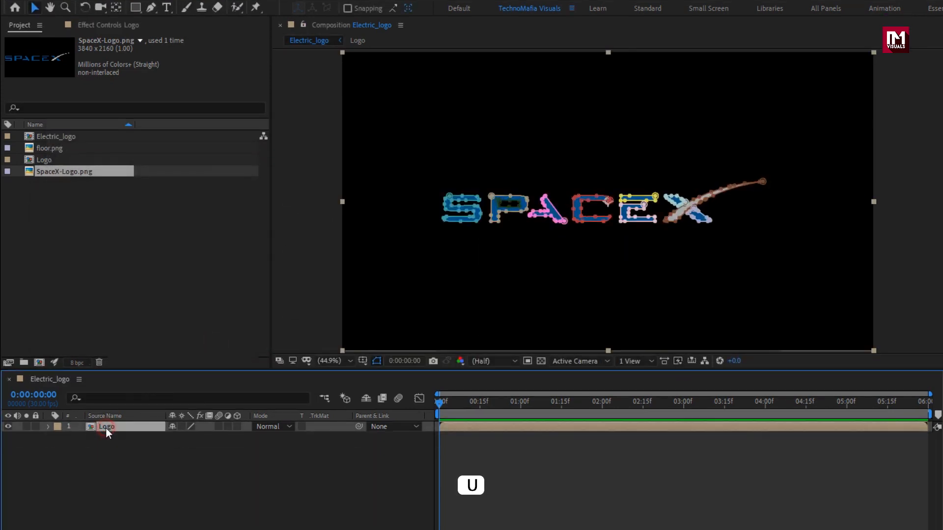
{"action": "key", "text": "u"}
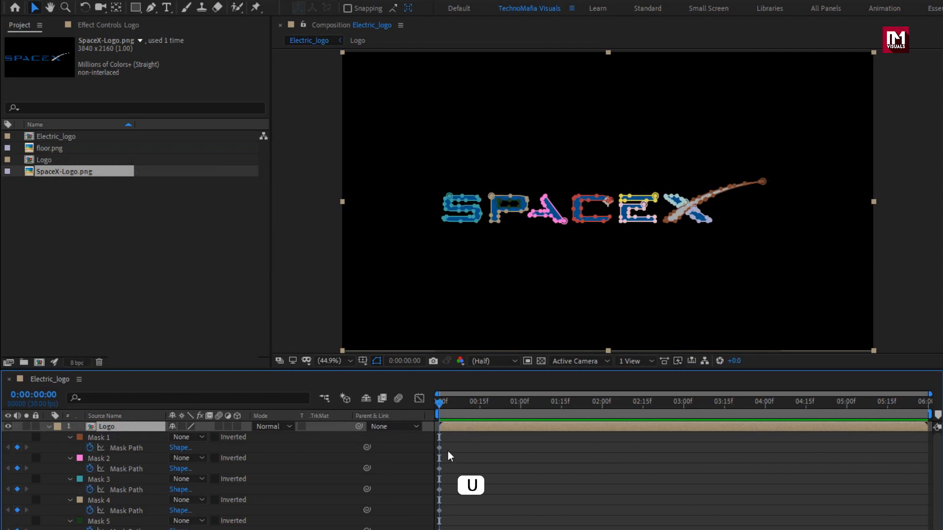
{"action": "left_click_drag", "start_coordinate": [453, 443], "coordinate": [409, 529]}
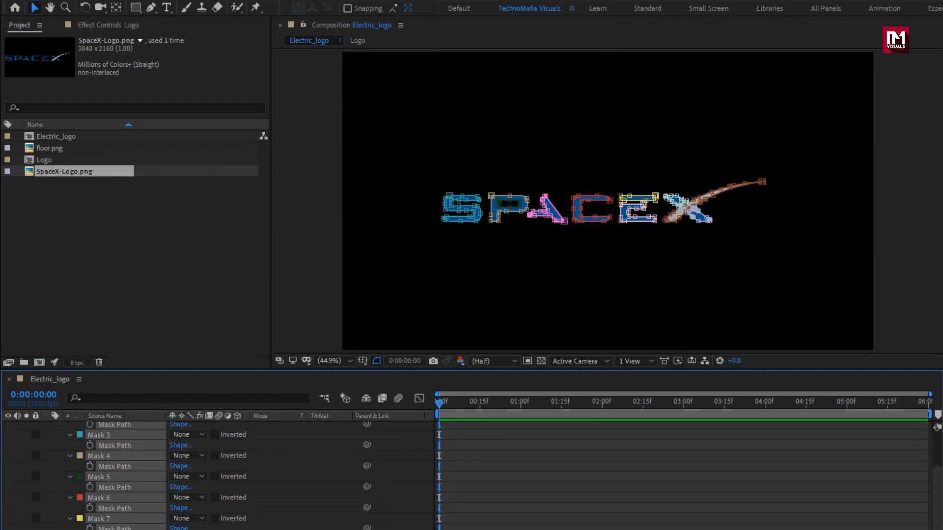
{"action": "scroll", "coordinate": [216, 471], "scroll_direction": "up", "scroll_amount": 3}
{"action": "left_click", "coordinate": [57, 449]}
{"action": "left_click", "coordinate": [110, 426]}
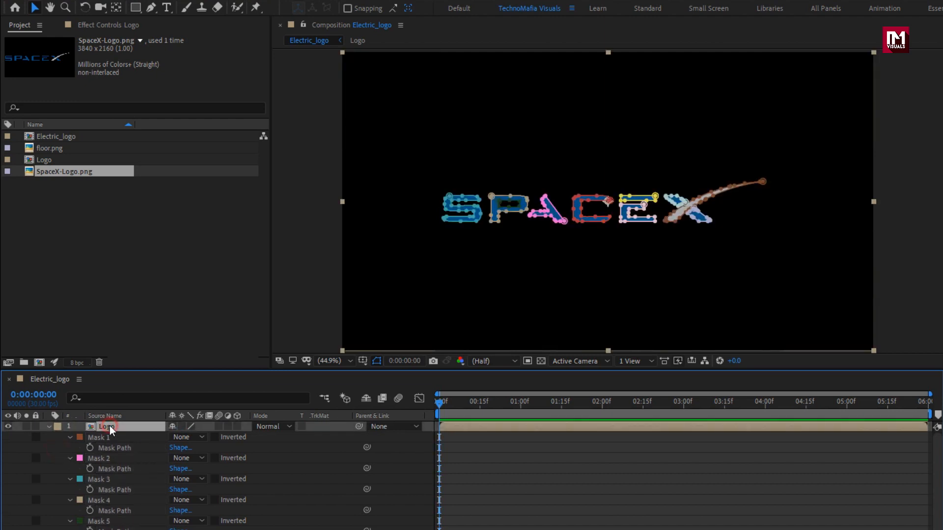
{"action": "key", "text": "m"}
{"action": "left_click", "coordinate": [138, 451]}
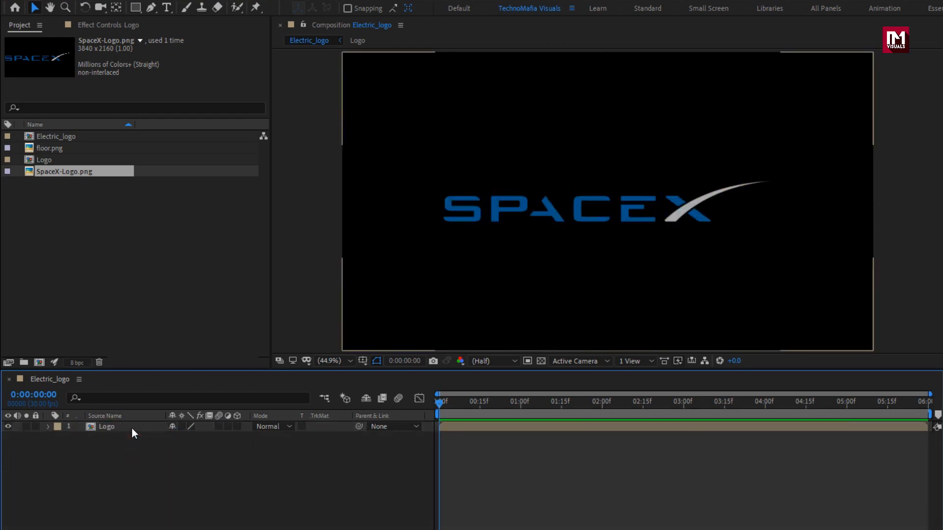
- Find the Fill effect and apply it to the Logo layer
{"action": "left_click", "coordinate": [132, 428]}
{"action": "left_click", "coordinate": [860, 27]}
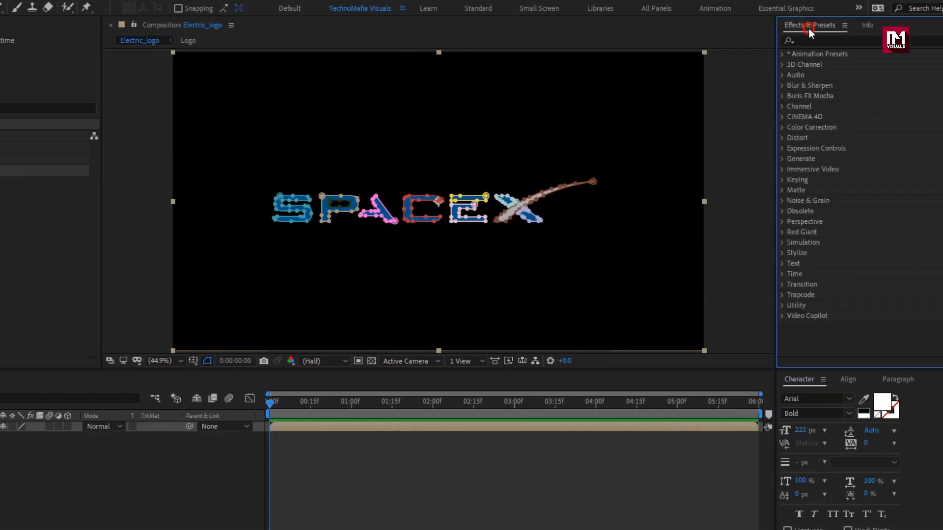
{"action": "left_click", "coordinate": [857, 39]}
{"action": "type", "text": "fill"}
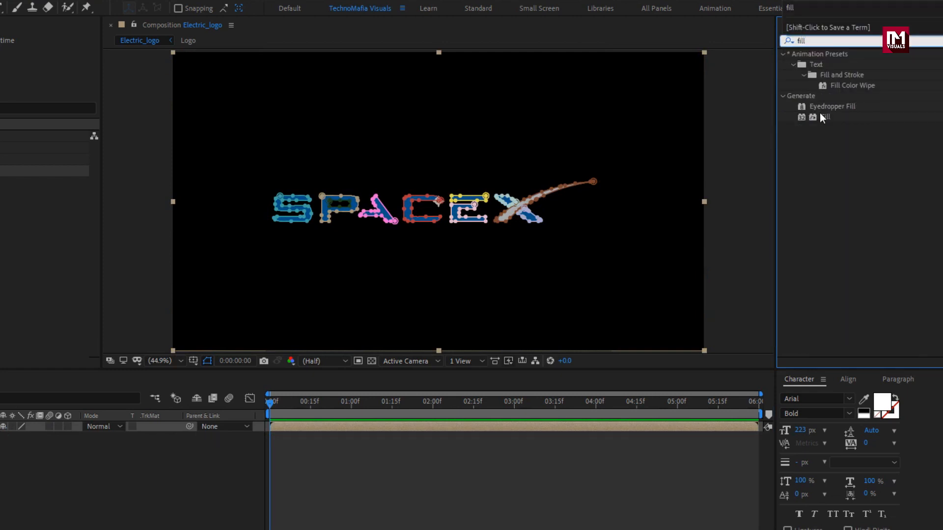
{"action": "double_click", "coordinate": [823, 118]}
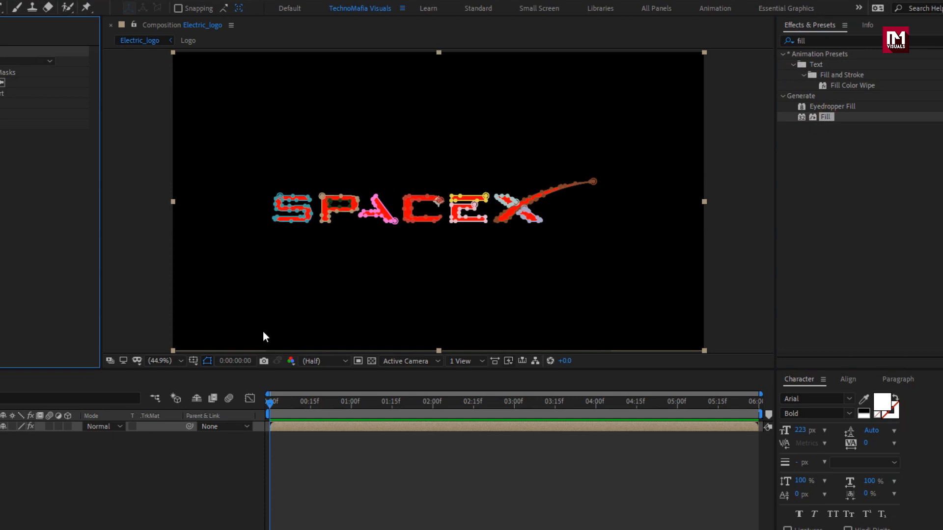
- Hide the mask outlines in the composition view and set the Fill color to black (000000)
{"action": "left_click", "coordinate": [209, 361]}
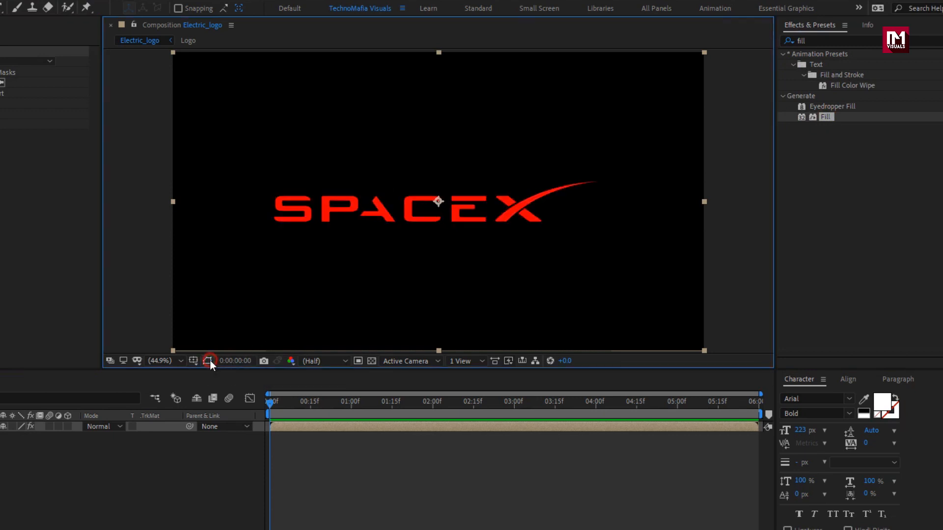
{"action": "left_click", "coordinate": [113, 82]}
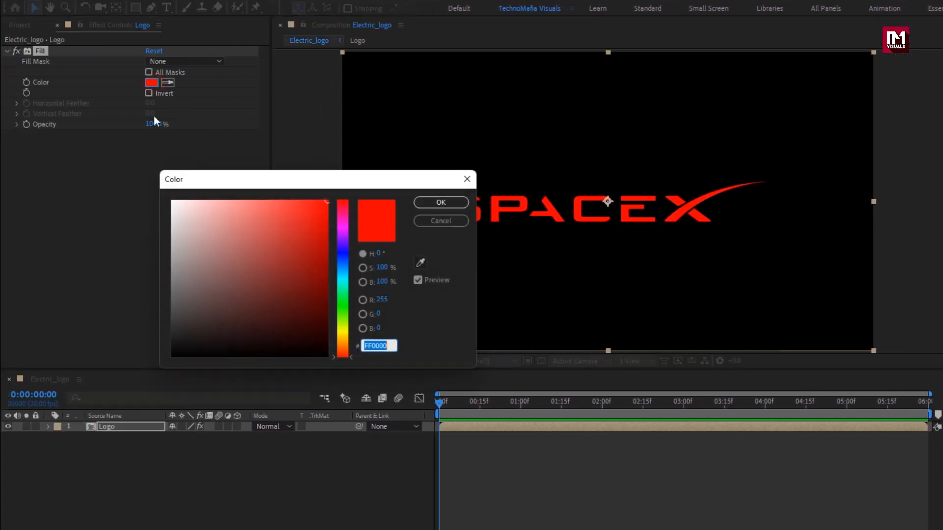
{"action": "left_click_drag", "start_coordinate": [171, 290], "coordinate": [105, 393]}
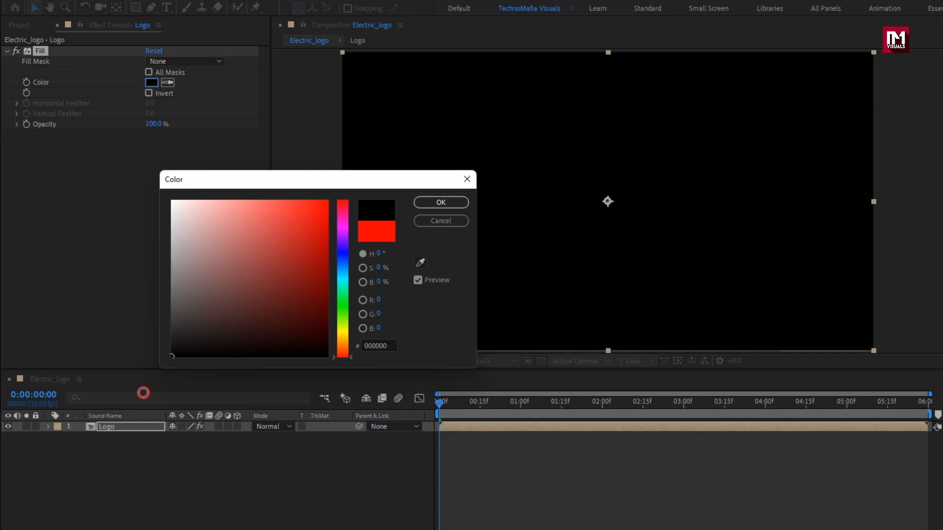
{"action": "left_click", "coordinate": [437, 203]}
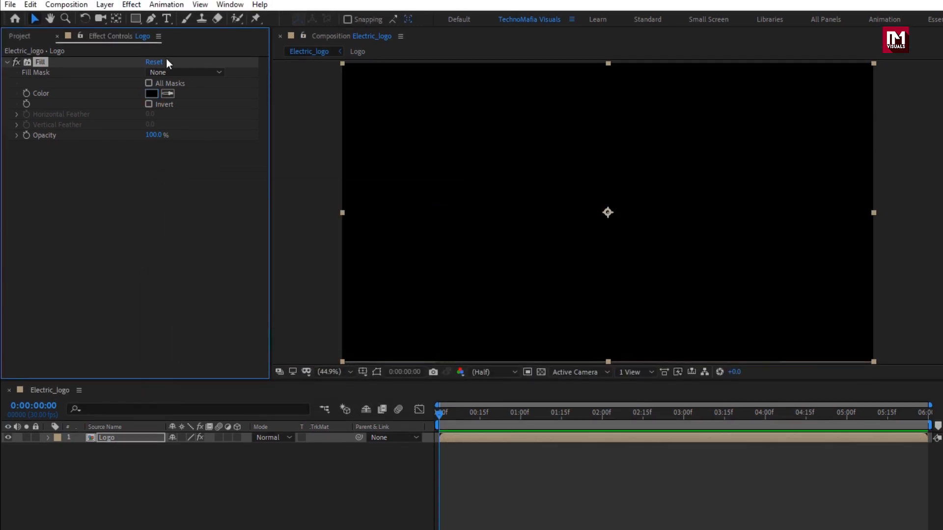
- Apply the Video Copilot Saber effect to the Logo layer
{"action": "left_click", "coordinate": [131, 7]}
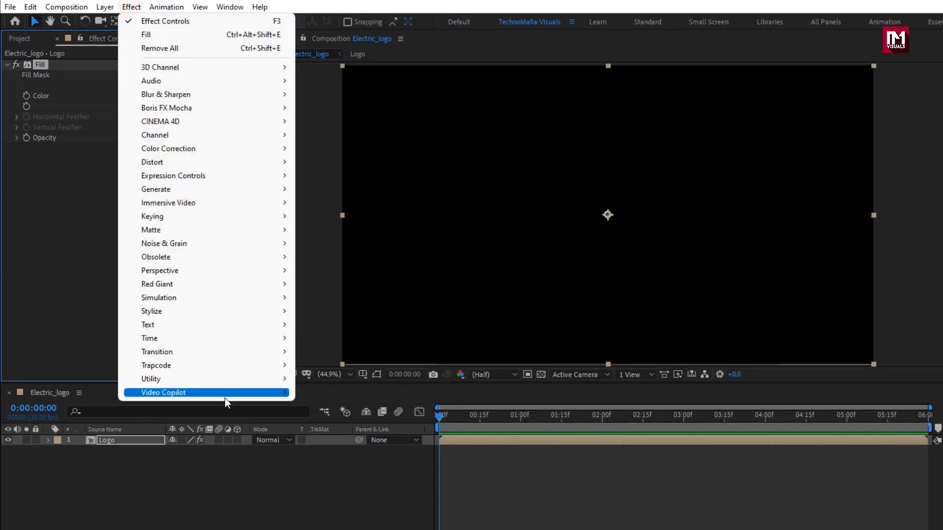
{"action": "mouse_move", "coordinate": [225, 395]}
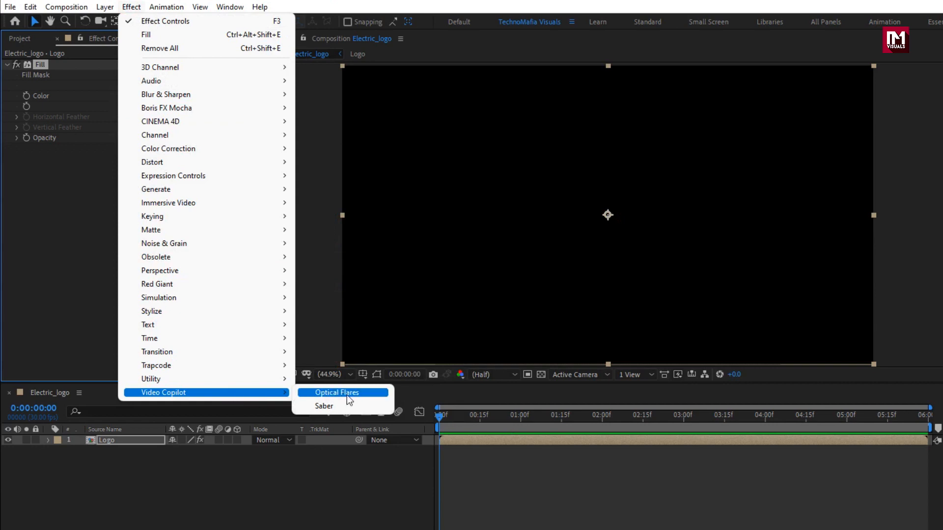
{"action": "left_click", "coordinate": [370, 405]}
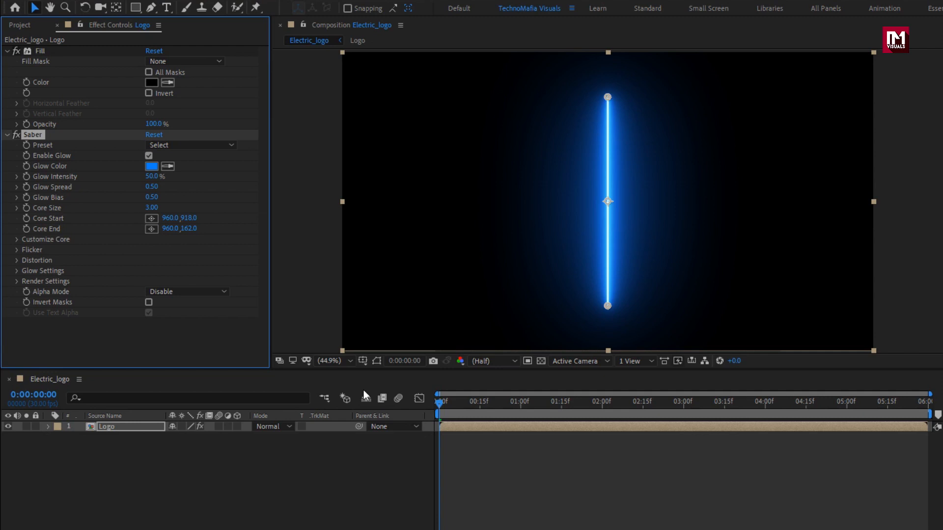
- Set the Saber Core Type to Layer Masks and apply the Solar preset
{"action": "left_click", "coordinate": [7, 51]}
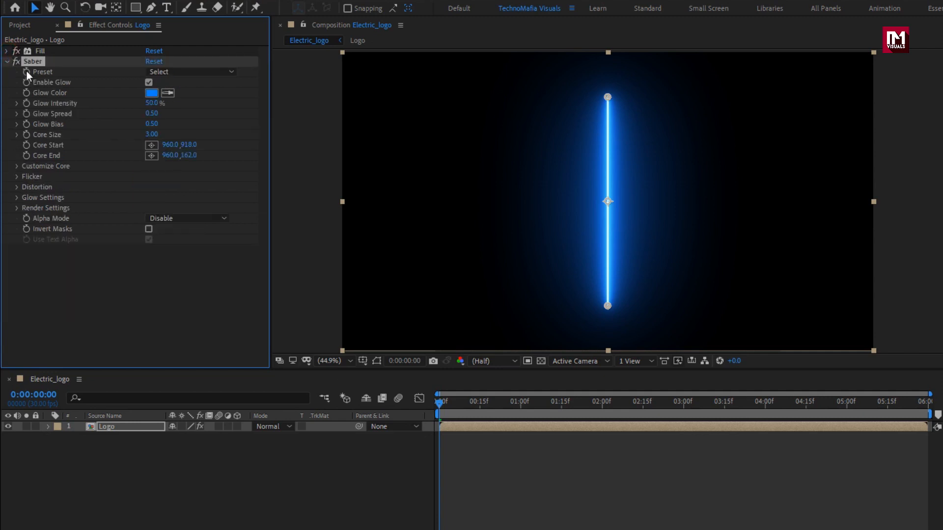
{"action": "left_click", "coordinate": [16, 166]}
{"action": "left_click", "coordinate": [190, 177]}
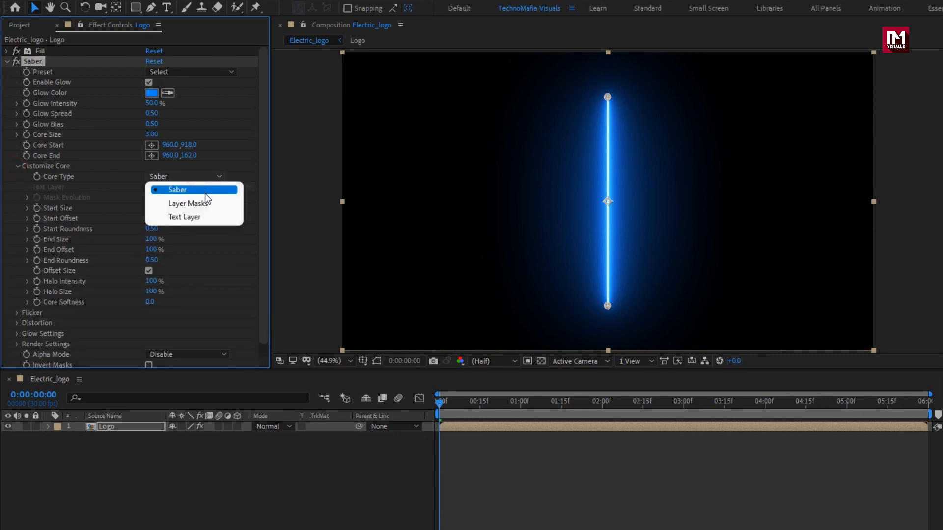
{"action": "left_click", "coordinate": [214, 203]}
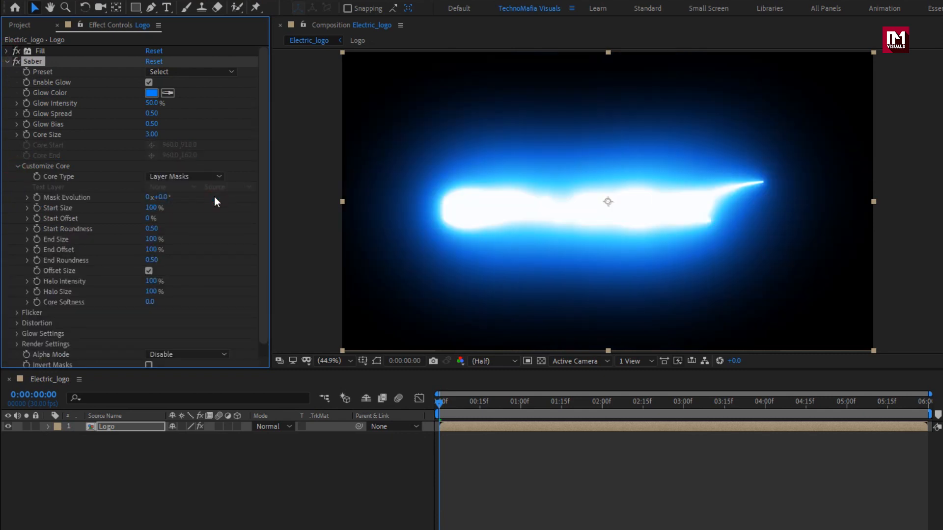
{"action": "left_click", "coordinate": [210, 72]}
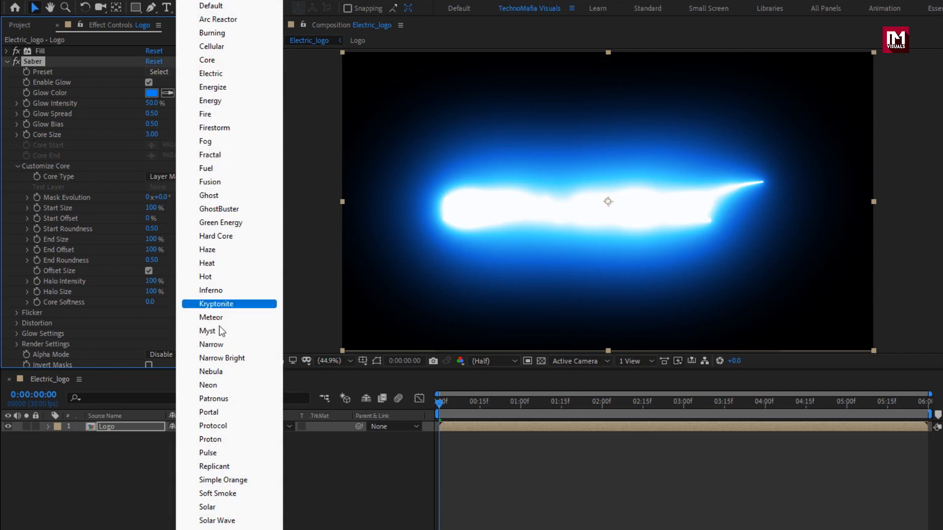
{"action": "left_click", "coordinate": [236, 506]}
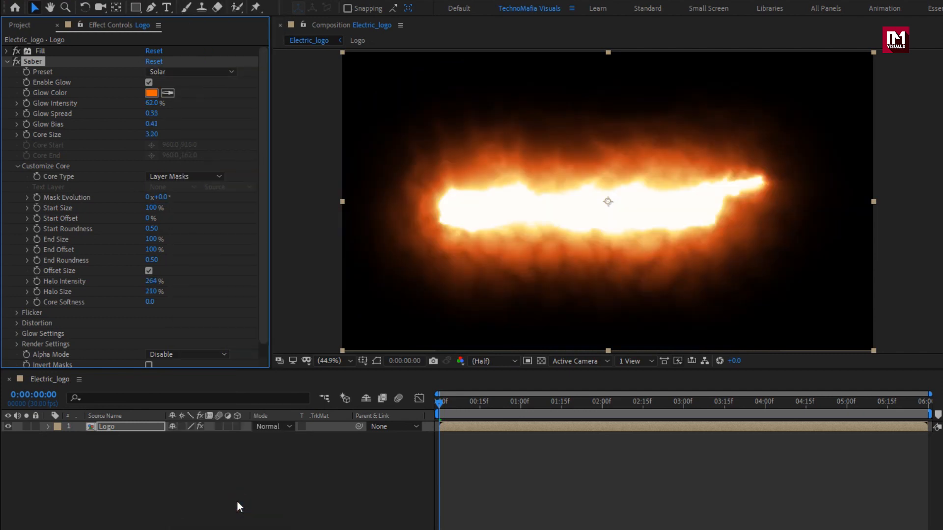
- Set the Saber Glow Intensity to 75% and Glow Spread to 0.18
{"action": "left_click", "coordinate": [152, 103]}
{"action": "type", "text": "75"}
{"action": "key", "text": "Return"}
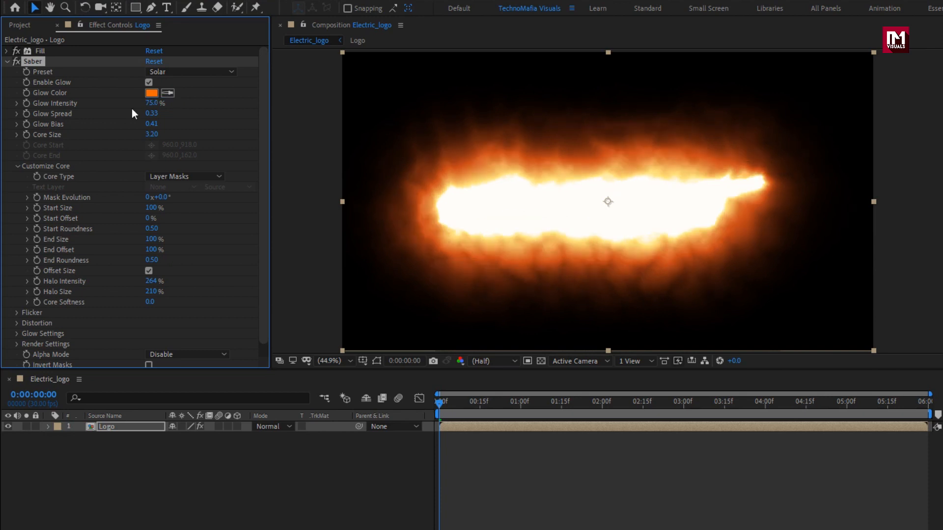
{"action": "left_click", "coordinate": [152, 114]}
{"action": "type", "text": "0.18"}
{"action": "key", "text": "Return"}
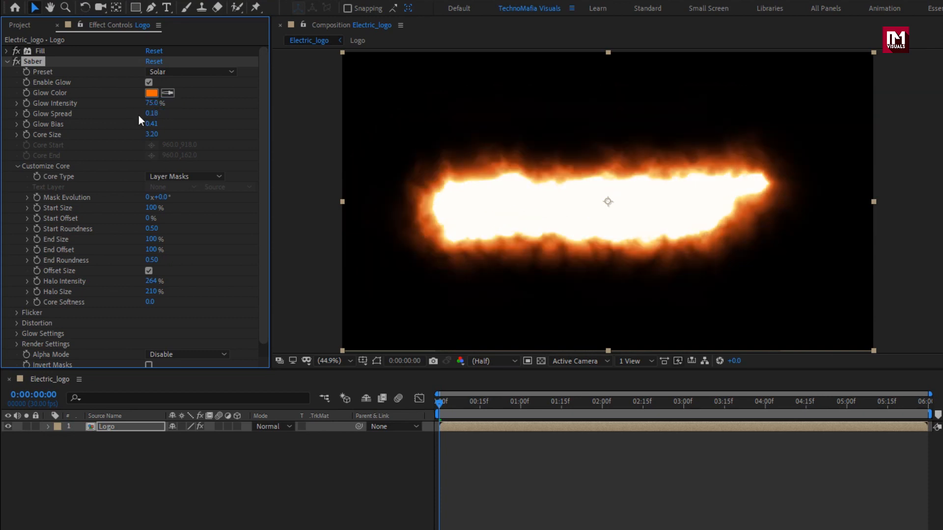
- Set the Saber Glow Bias to 0.15 and Core Size to 0.20
{"action": "left_click", "coordinate": [150, 124]}
{"action": "type", "text": "0.1"}
{"action": "key", "text": "Return"}
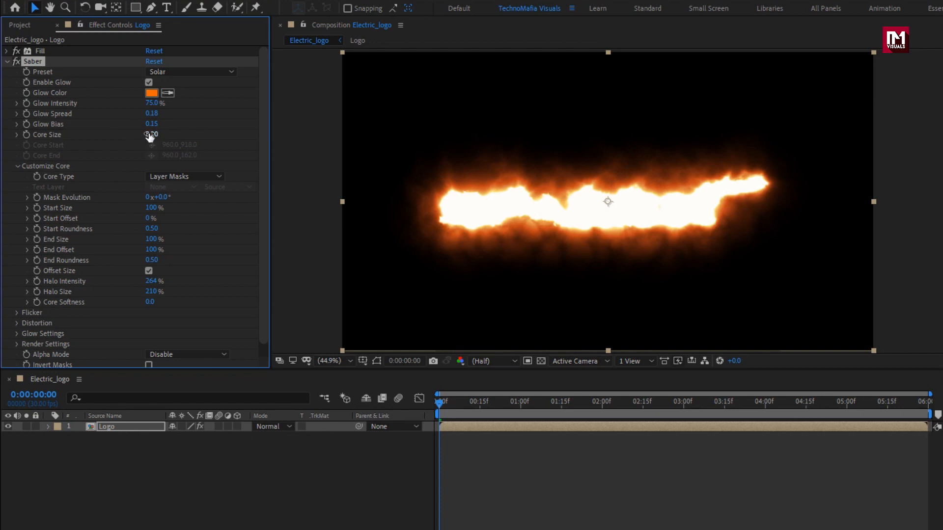
{"action": "key", "text": "Tab"}
{"action": "type", "text": "0"}
{"action": "key", "text": "Return"}
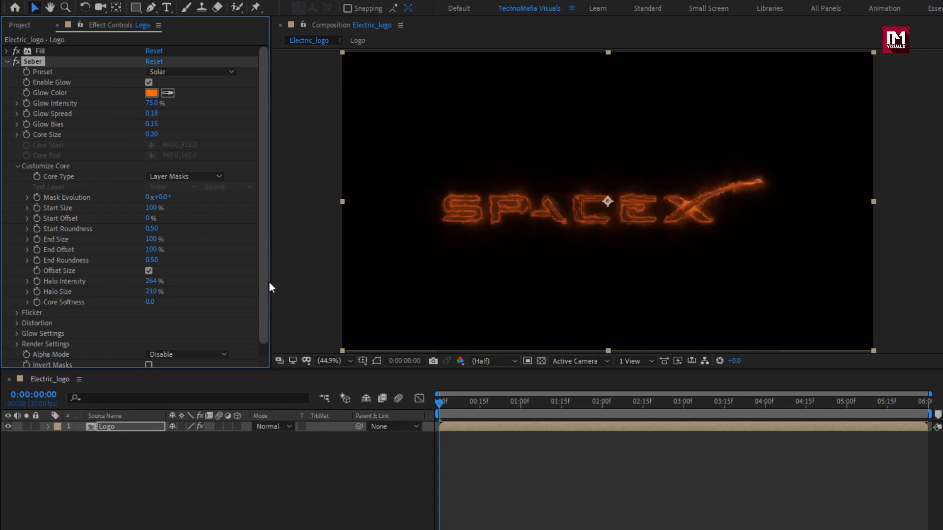
- Set the Saber Mask Evolution to -50°
{"action": "left_click", "coordinate": [440, 404]}
{"action": "left_click_drag", "start_coordinate": [440, 404], "coordinate": [550, 405]}
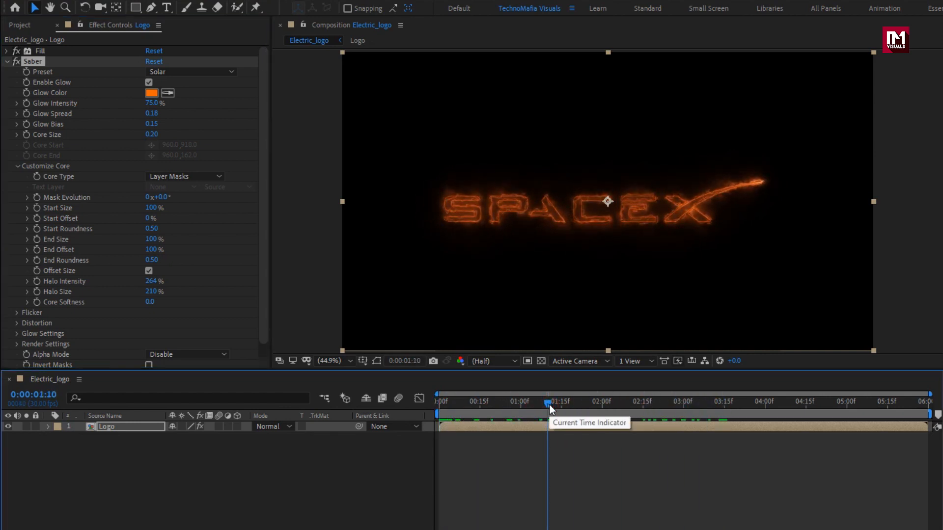
{"action": "left_click", "coordinate": [162, 197]}
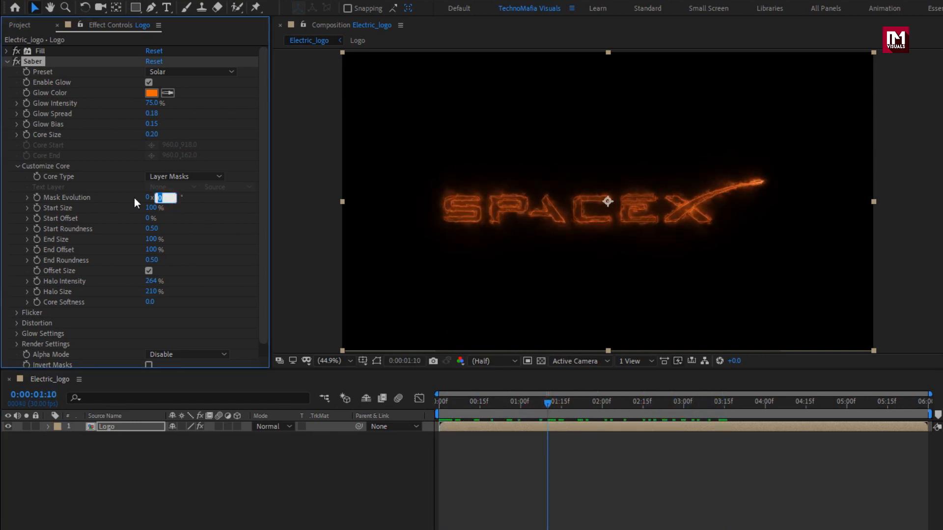
{"action": "type", "text": "-50"}
{"action": "key", "text": "Return"}
- Start keyframing the Saber Start Size at 0:00 with a value of 0%
{"action": "left_click_drag", "start_coordinate": [461, 405], "coordinate": [438, 405]}
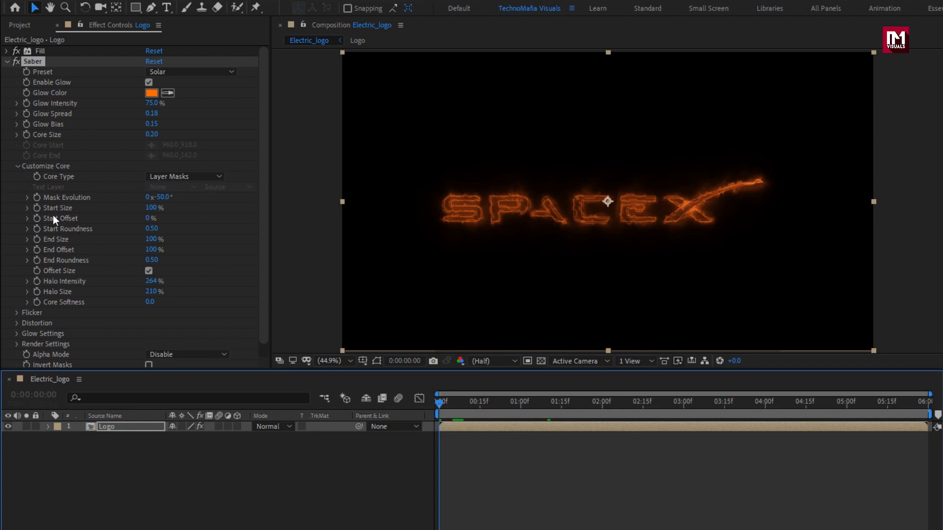
{"action": "left_click", "coordinate": [38, 209]}
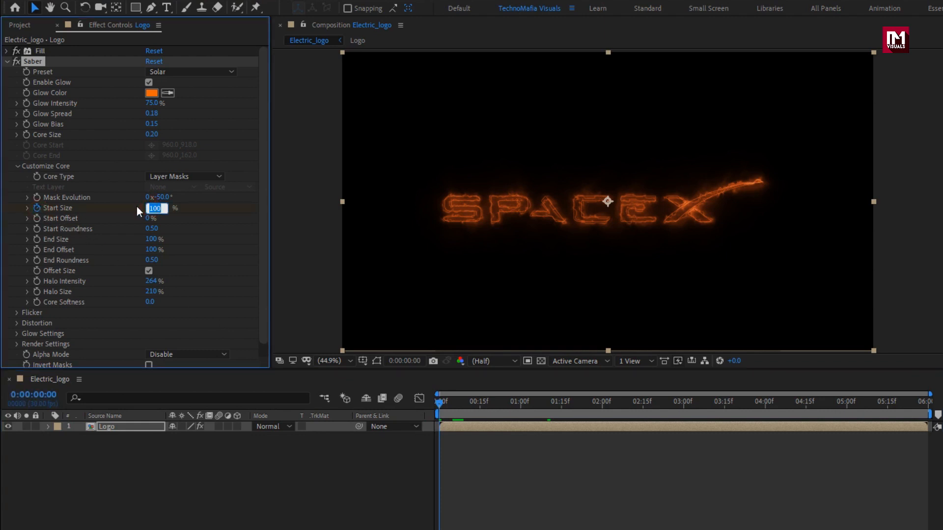
{"action": "type", "text": "0"}
{"action": "key", "text": "Return"}
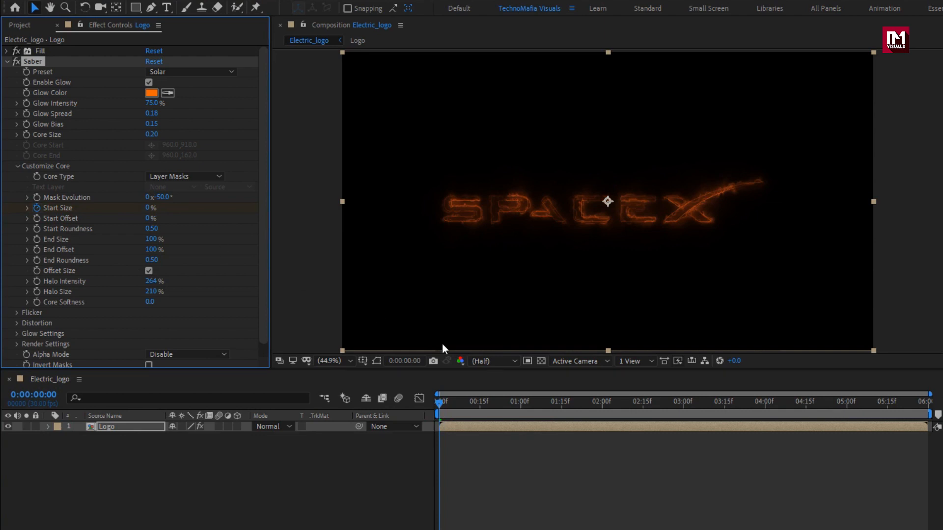
- Keyframe the Saber Start Size to 200% at 1 second and reveal the Logo layer's keyframes in the timeline
{"action": "left_click_drag", "start_coordinate": [501, 403], "coordinate": [520, 406]}
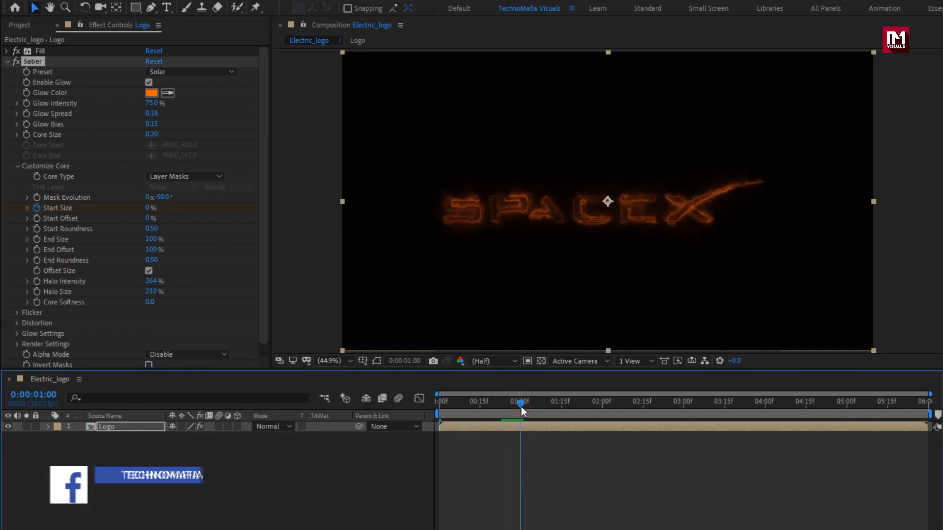
{"action": "left_click", "coordinate": [148, 208]}
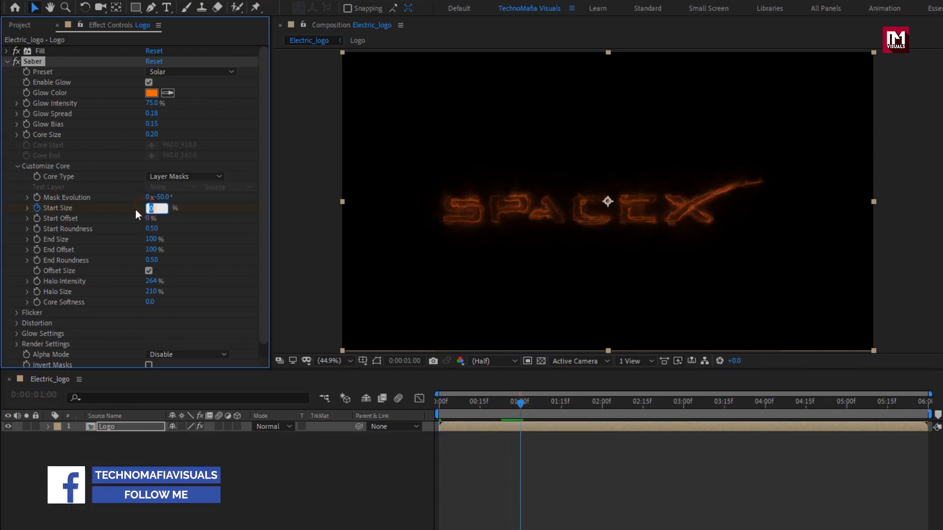
{"action": "type", "text": "200"}
{"action": "key", "text": "Return"}
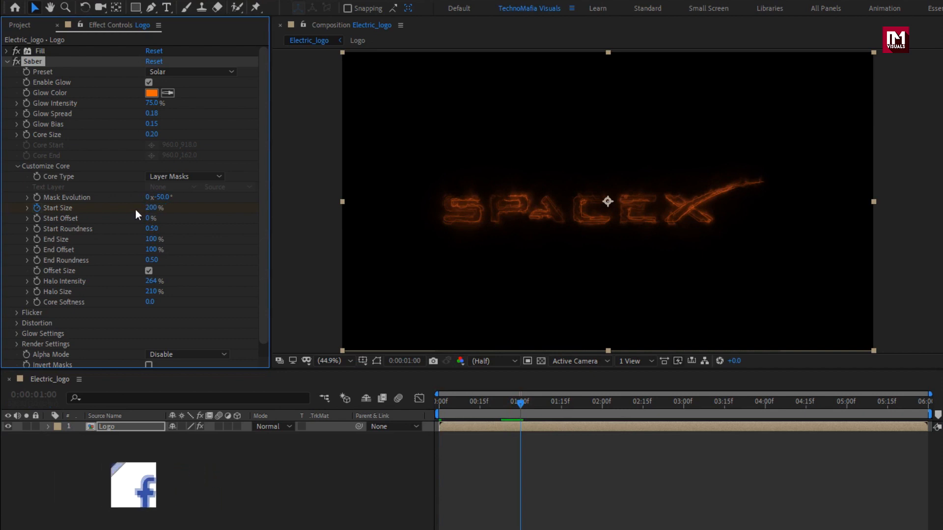
{"action": "key", "text": "u"}
{"action": "left_click", "coordinate": [143, 426]}
{"action": "key", "text": "u"}
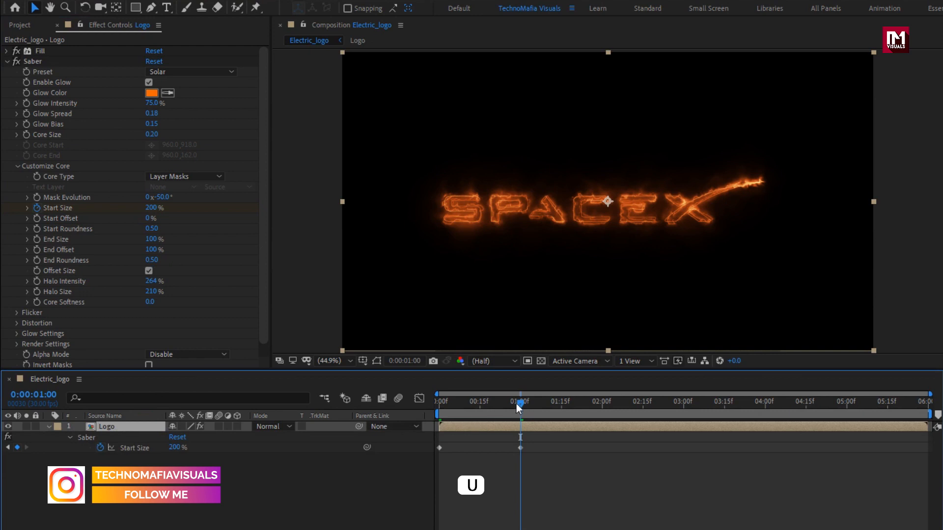
- Add a Start Size keyframe holding 200% at 2 seconds and another of 0% at 3 seconds
{"action": "left_click_drag", "start_coordinate": [516, 404], "coordinate": [601, 407]}
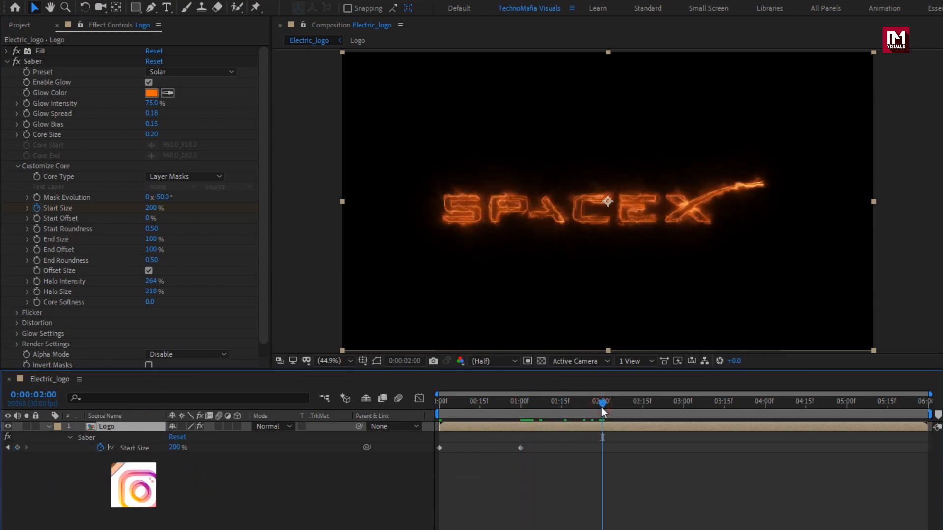
{"action": "left_click", "coordinate": [17, 448]}
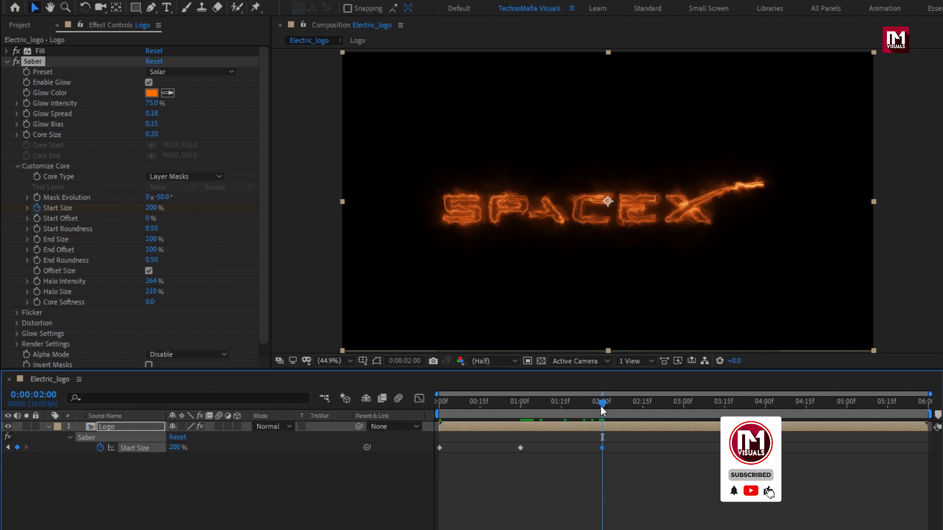
{"action": "left_click_drag", "start_coordinate": [601, 406], "coordinate": [683, 410]}
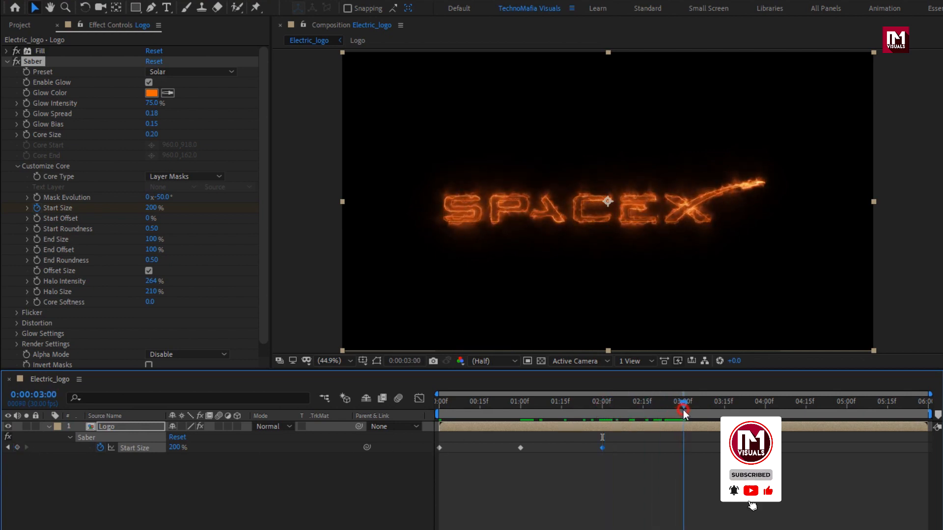
{"action": "left_click", "coordinate": [175, 447]}
{"action": "type", "text": "0"}
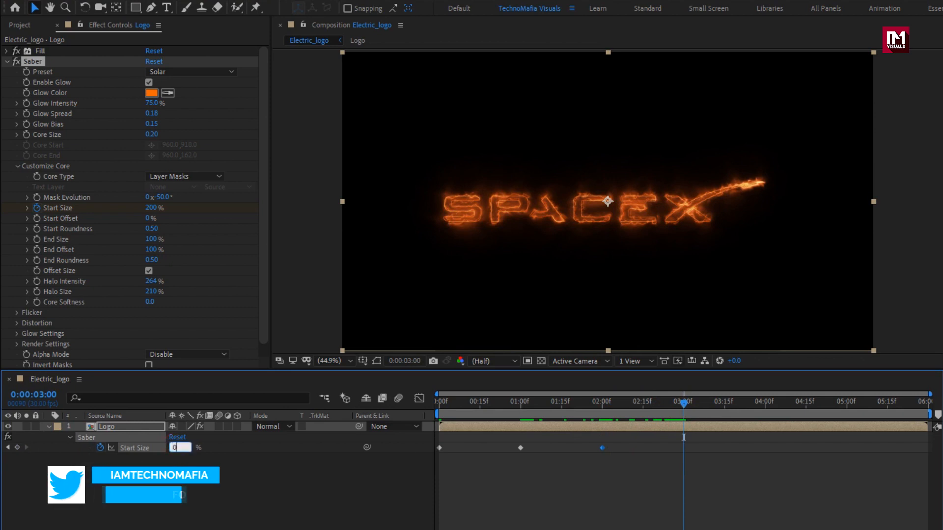
{"action": "key", "text": "Return"}
- Keyframe the Saber Start Offset with 0% at 3 seconds and 100% at 0:00
{"action": "left_click", "coordinate": [625, 404]}
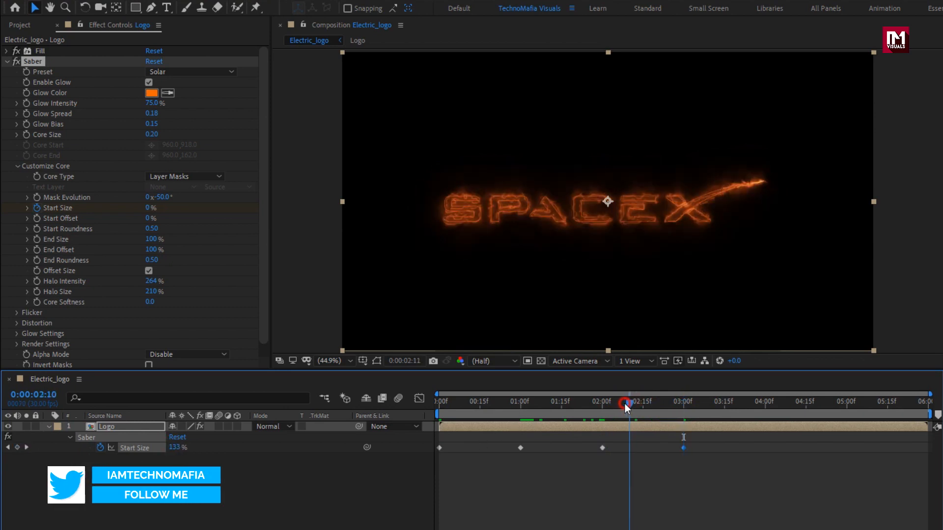
{"action": "left_click_drag", "start_coordinate": [625, 404], "coordinate": [685, 407]}
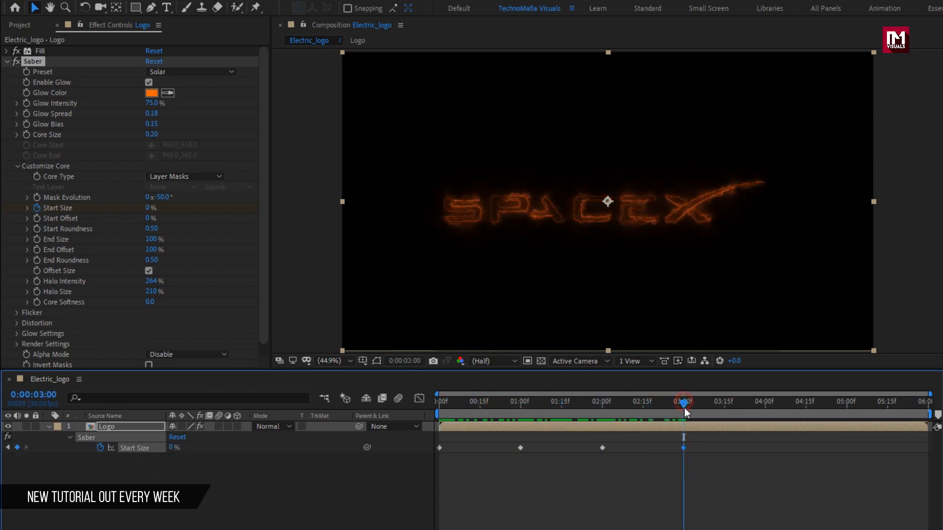
{"action": "left_click", "coordinate": [39, 221]}
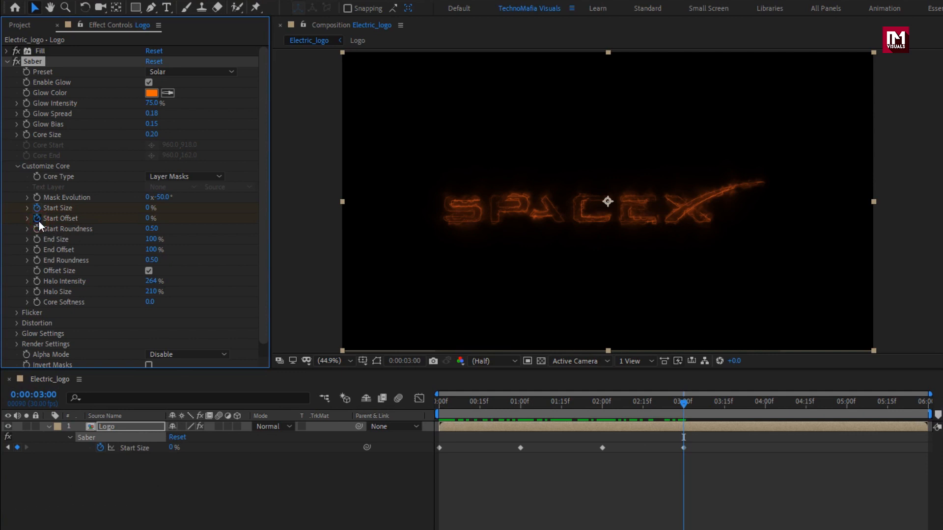
{"action": "left_click_drag", "start_coordinate": [453, 403], "coordinate": [432, 404]}
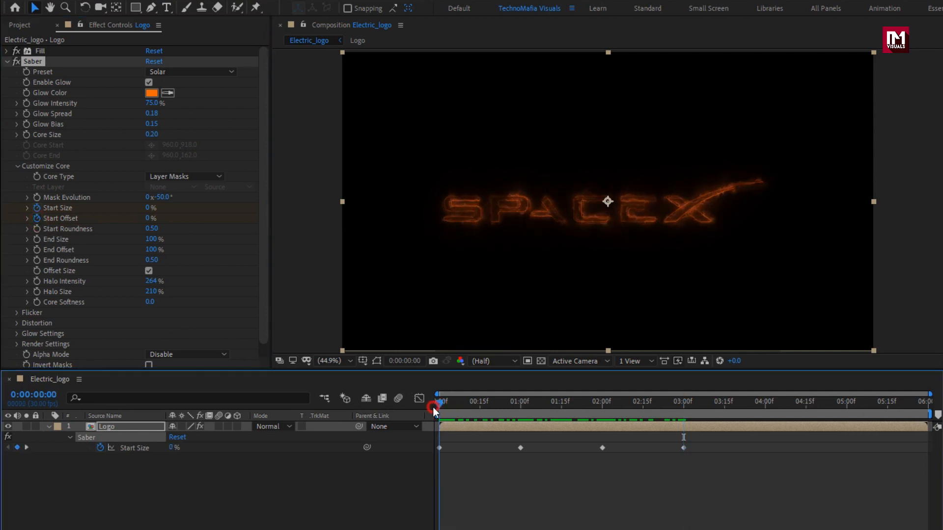
{"action": "left_click", "coordinate": [147, 219]}
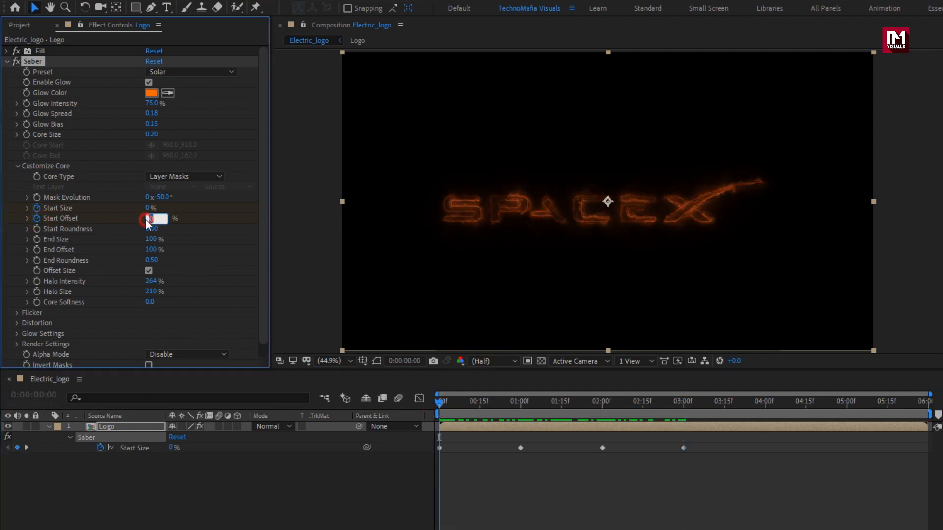
{"action": "type", "text": "100"}
{"action": "key", "text": "Return"}
- Set the Saber End Size to 0% and preview the logo animation up to 4 seconds
{"action": "mouse_move", "coordinate": [439, 405]}
{"action": "left_mouse_down"}
{"action": "mouse_move", "coordinate": [725, 405]}
{"action": "mouse_move", "coordinate": [440, 405]}
{"action": "mouse_move", "coordinate": [548, 403]}
{"action": "left_mouse_up"}
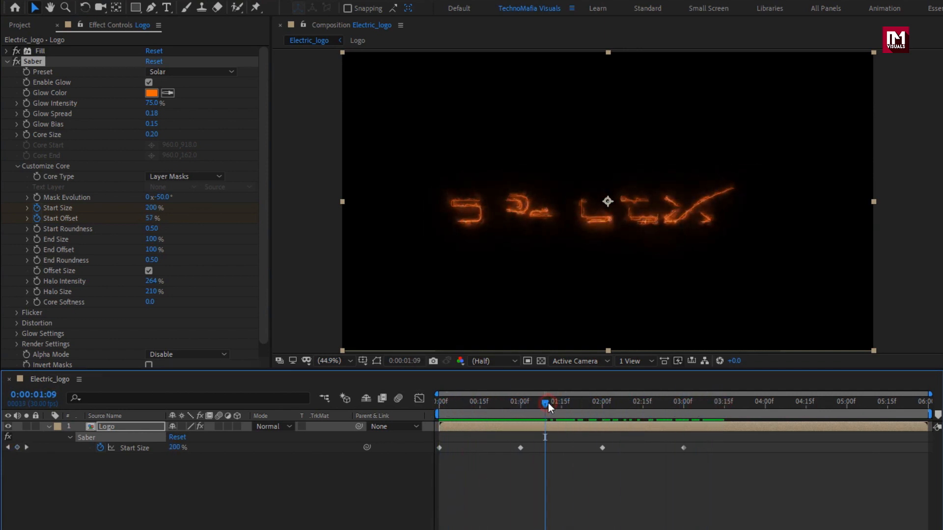
{"action": "left_click", "coordinate": [153, 239]}
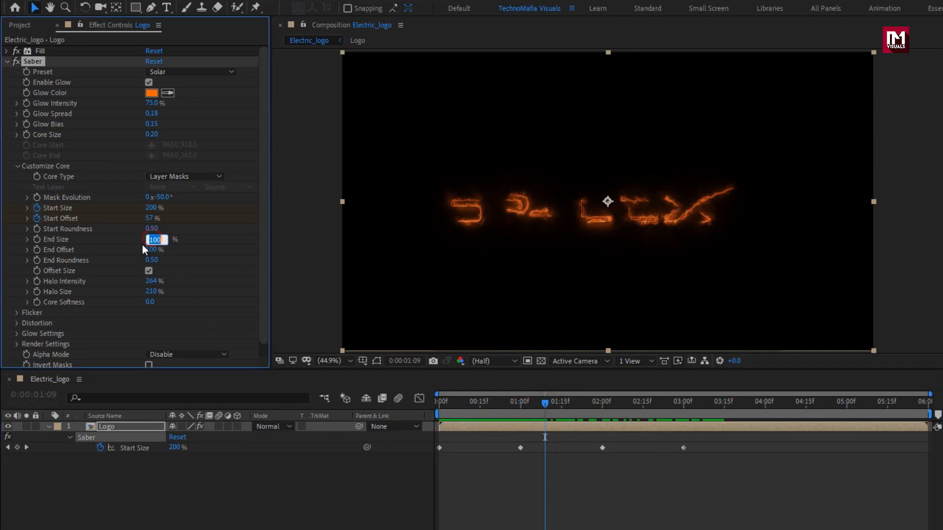
{"action": "type", "text": "0"}
{"action": "key", "text": "Return"}
{"action": "left_click_drag", "start_coordinate": [615, 412], "coordinate": [765, 405]}
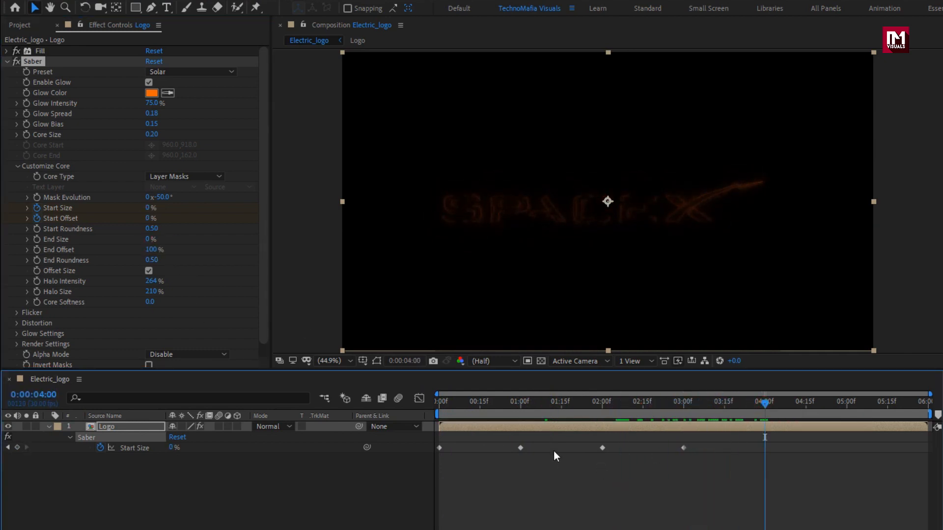
- Keyframe the Saber End Offset with 100% at 0:00:01:15 and 0% at 3 seconds, then preview from the start
{"action": "left_click_drag", "start_coordinate": [525, 411], "coordinate": [561, 412]}
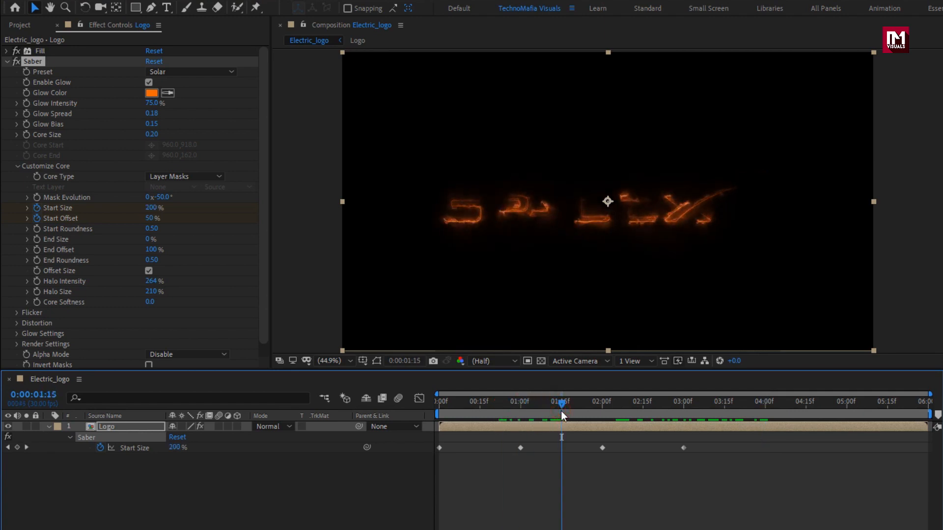
{"action": "left_click", "coordinate": [39, 250]}
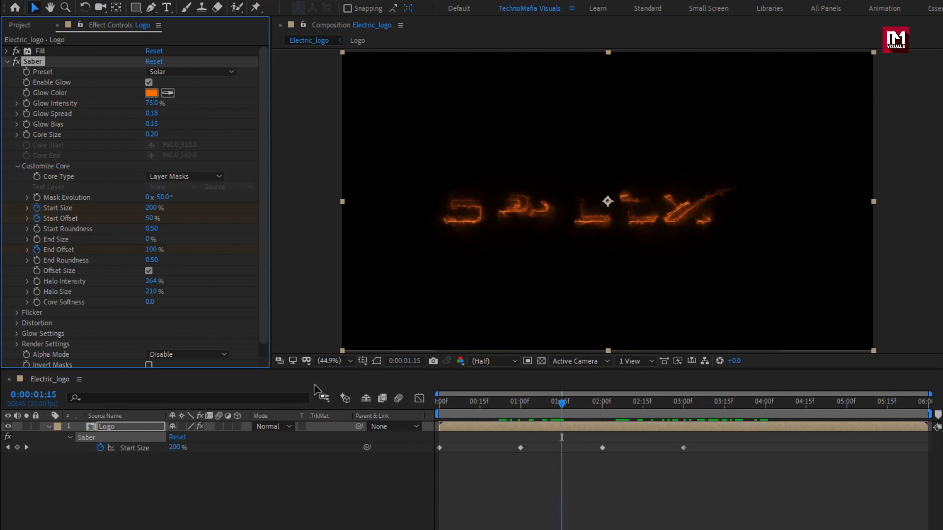
{"action": "left_click_drag", "start_coordinate": [567, 414], "coordinate": [686, 410]}
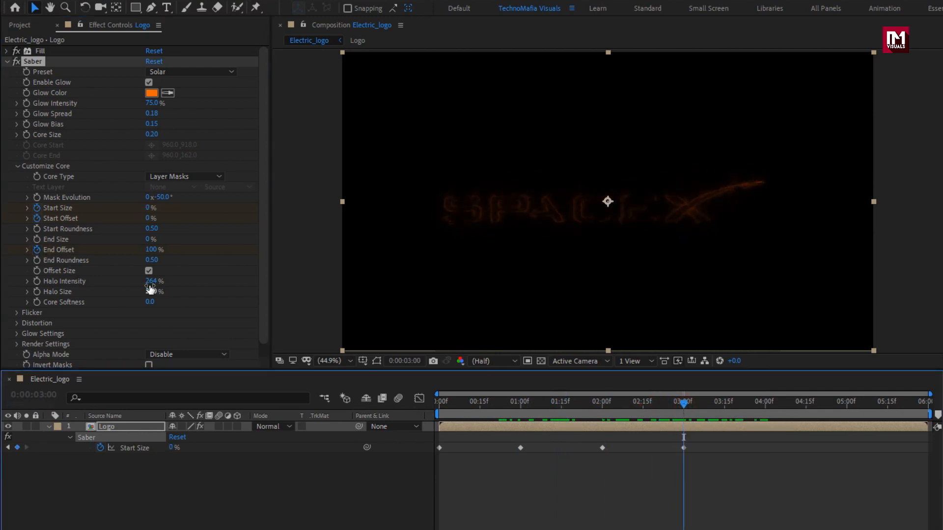
{"action": "left_click", "coordinate": [147, 250]}
{"action": "type", "text": "0"}
{"action": "key", "text": "Return"}
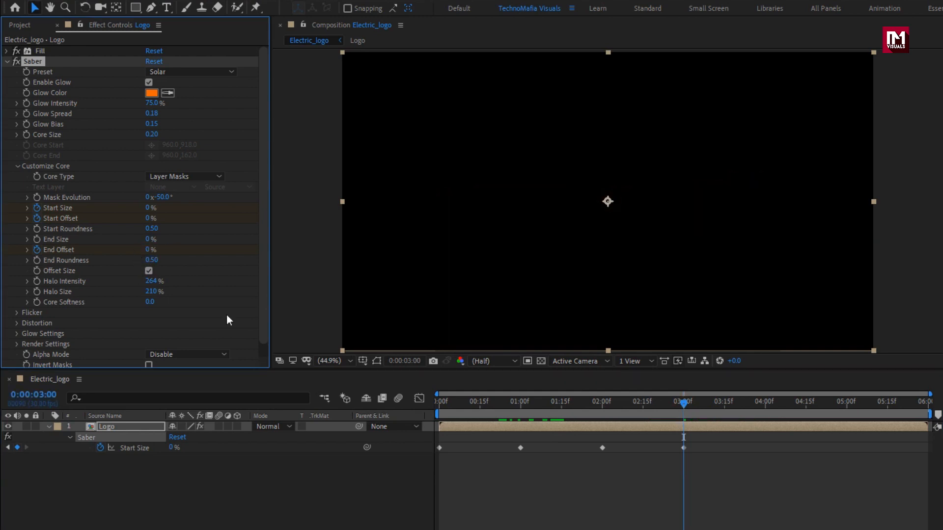
{"action": "mouse_move", "coordinate": [438, 405]}
{"action": "left_mouse_down"}
{"action": "mouse_move", "coordinate": [677, 406]}
{"action": "mouse_move", "coordinate": [447, 406]}
{"action": "left_mouse_up"}
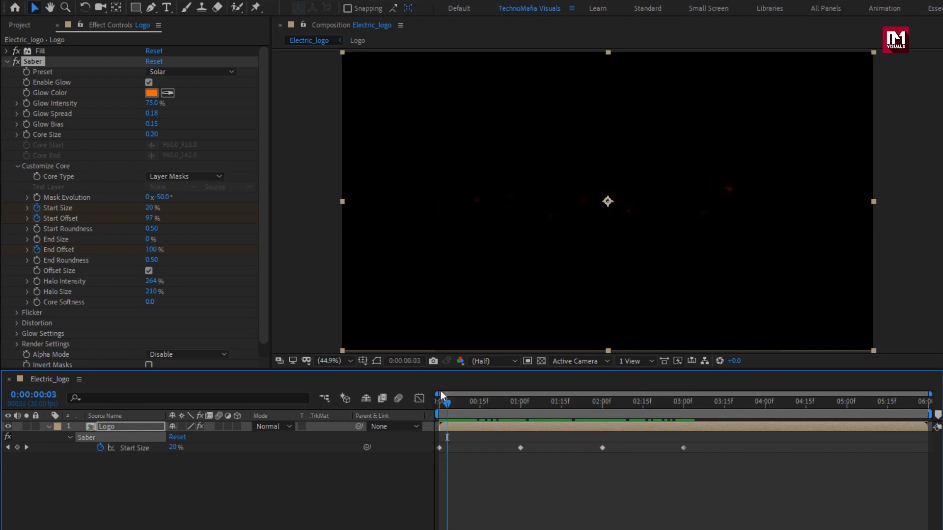
- Set the Saber Flicker Intensity to 60% and Flicker Speed to 22, enable Mask Randomization, and preview the flicker
{"action": "left_click", "coordinate": [16, 313]}
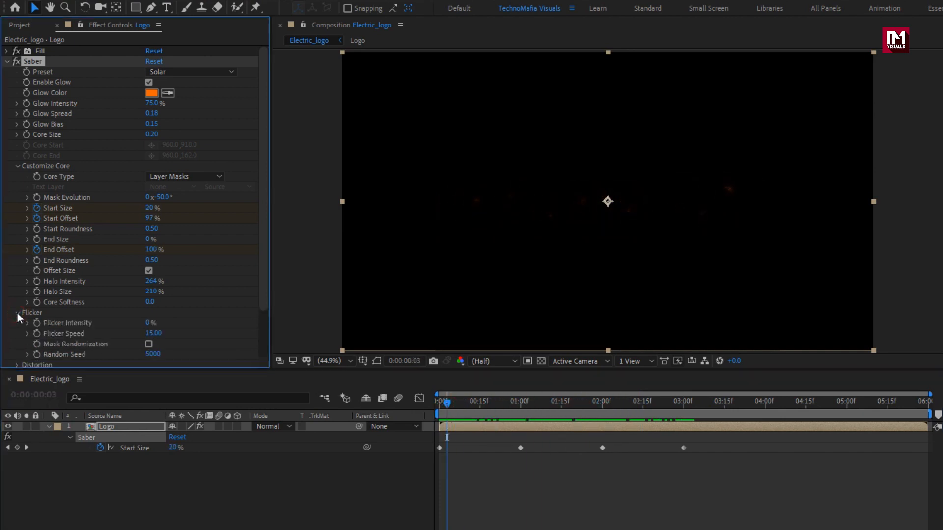
{"action": "scroll", "coordinate": [25, 312], "scroll_direction": "down", "scroll_amount": 3}
{"action": "left_click", "coordinate": [149, 269]}
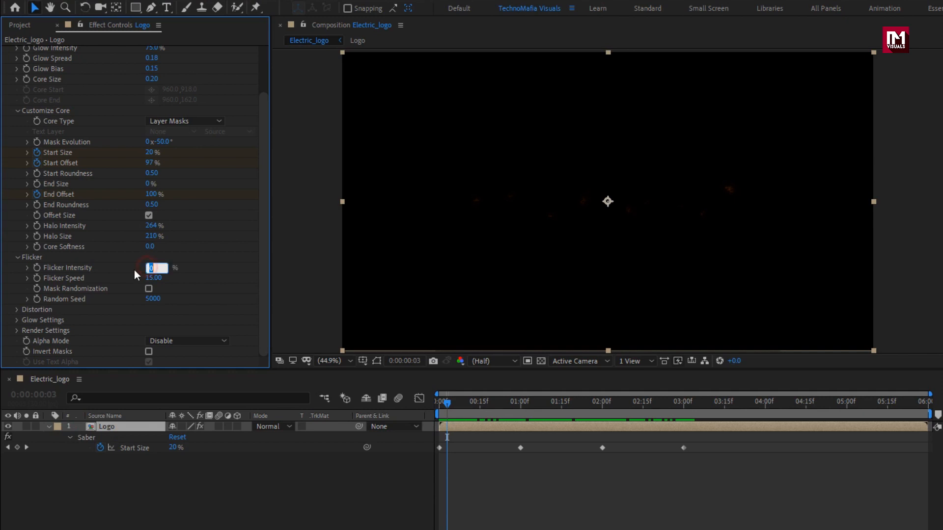
{"action": "type", "text": "60"}
{"action": "key", "text": "Return"}
{"action": "left_click", "coordinate": [153, 278]}
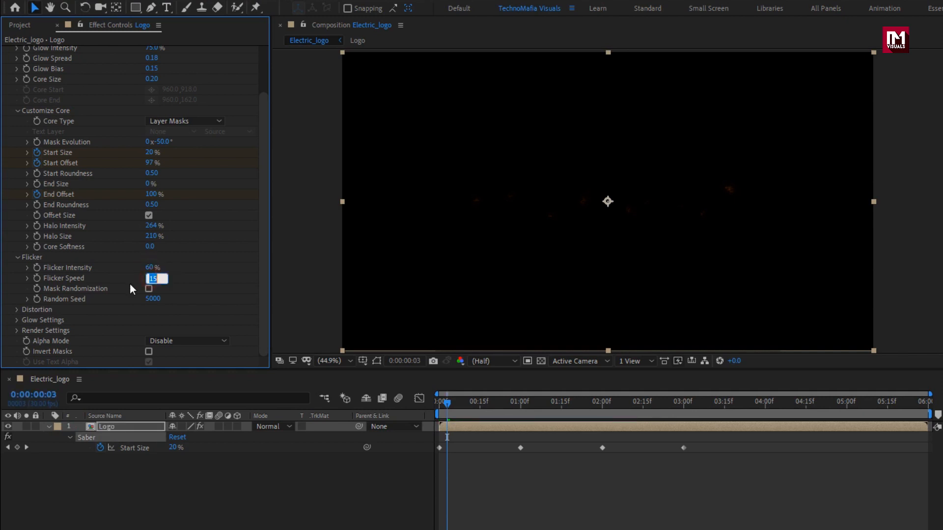
{"action": "type", "text": "22"}
{"action": "key", "text": "Return"}
{"action": "left_click_drag", "start_coordinate": [452, 407], "coordinate": [626, 408]}
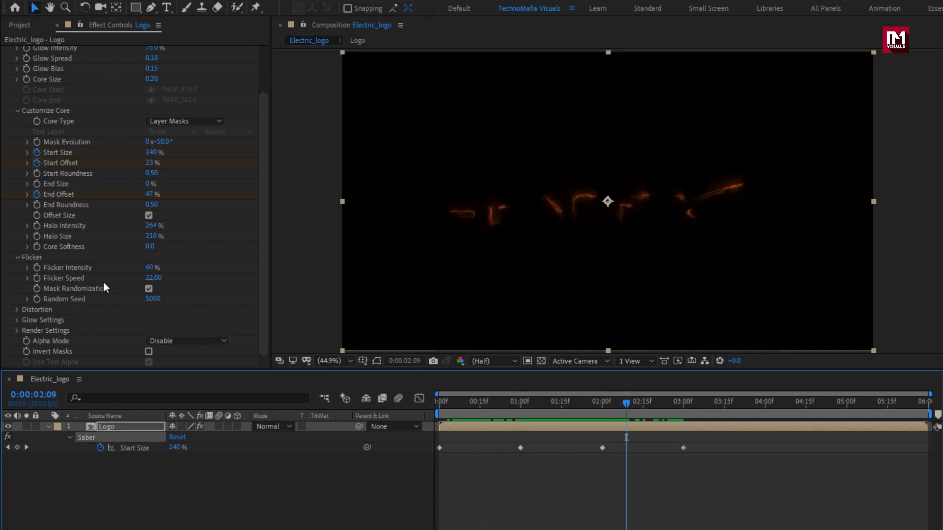
- Start keyframing the Saber Glow Intensity Multiplier at 0:00:00:25 with a value of 180
{"action": "left_click", "coordinate": [17, 320]}
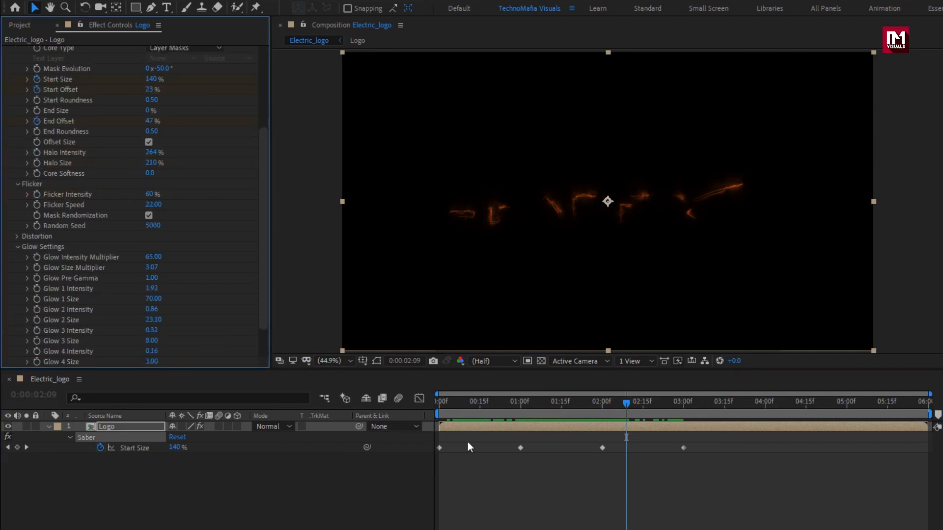
{"action": "left_click", "coordinate": [498, 403]}
{"action": "left_click_drag", "start_coordinate": [499, 405], "coordinate": [508, 405]}
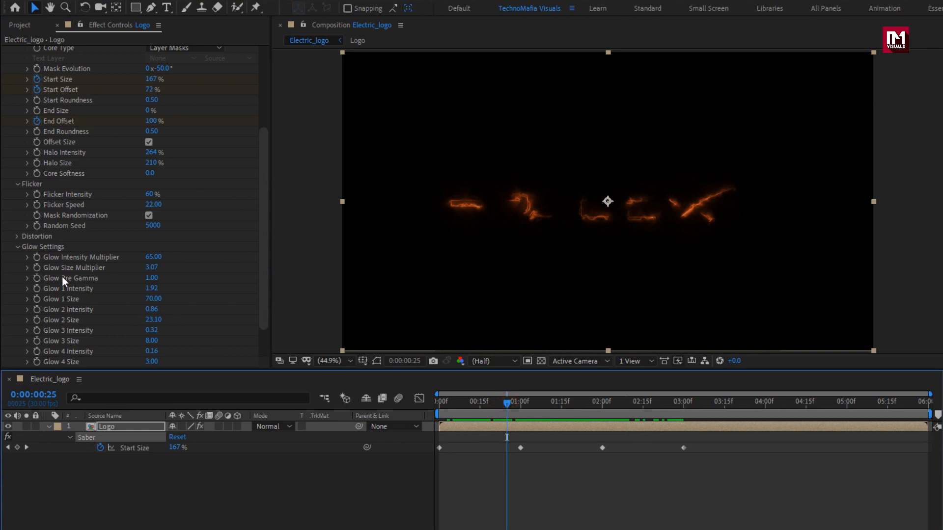
{"action": "left_click", "coordinate": [39, 259]}
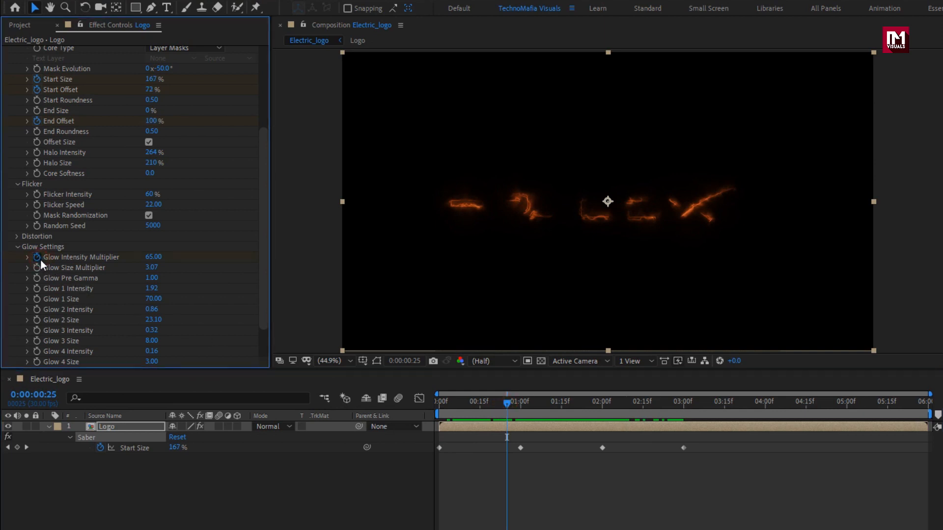
{"action": "left_click", "coordinate": [153, 258]}
{"action": "type", "text": "180"}
{"action": "key", "text": "Return"}
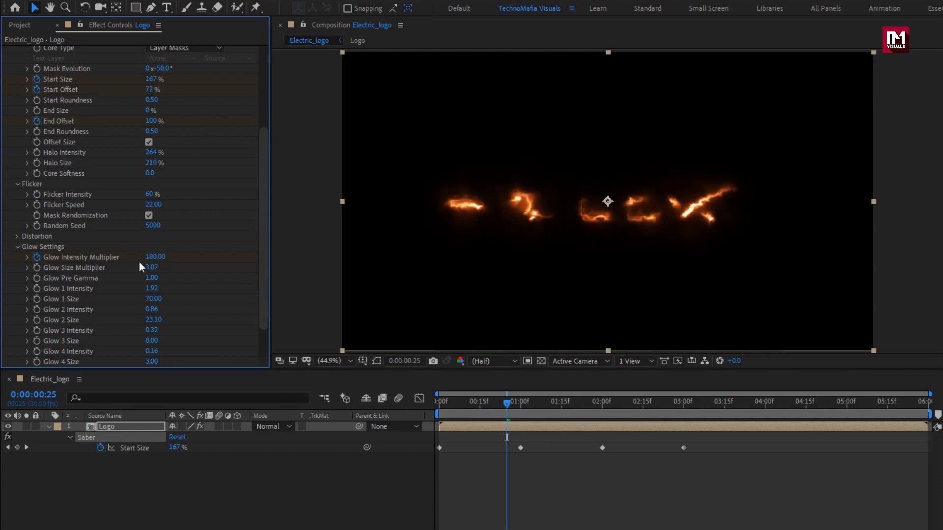
- Add Glow Intensity Multiplier keyframes of 0 at 0:00:01:00 and 80 at 0:00:01:05
{"action": "left_click_drag", "start_coordinate": [508, 404], "coordinate": [522, 407]}
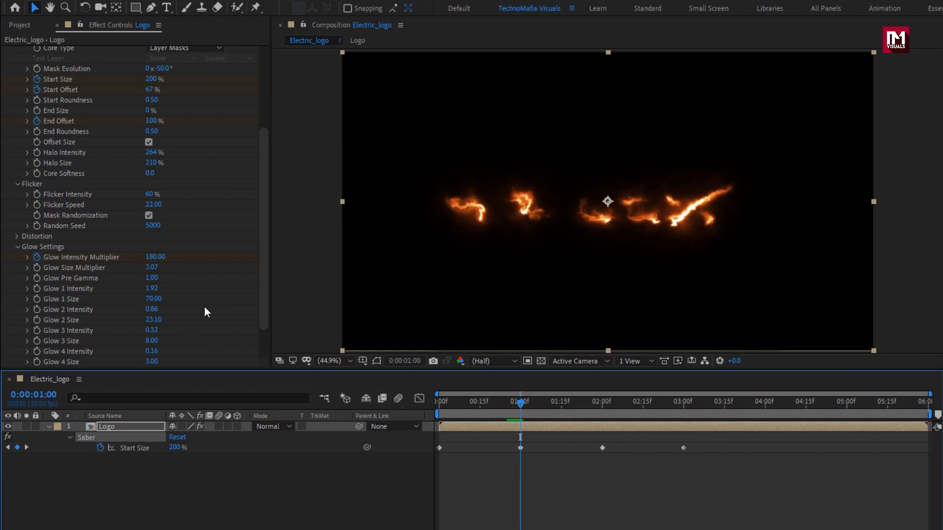
{"action": "left_click", "coordinate": [155, 257]}
{"action": "type", "text": "0"}
{"action": "key", "text": "Return"}
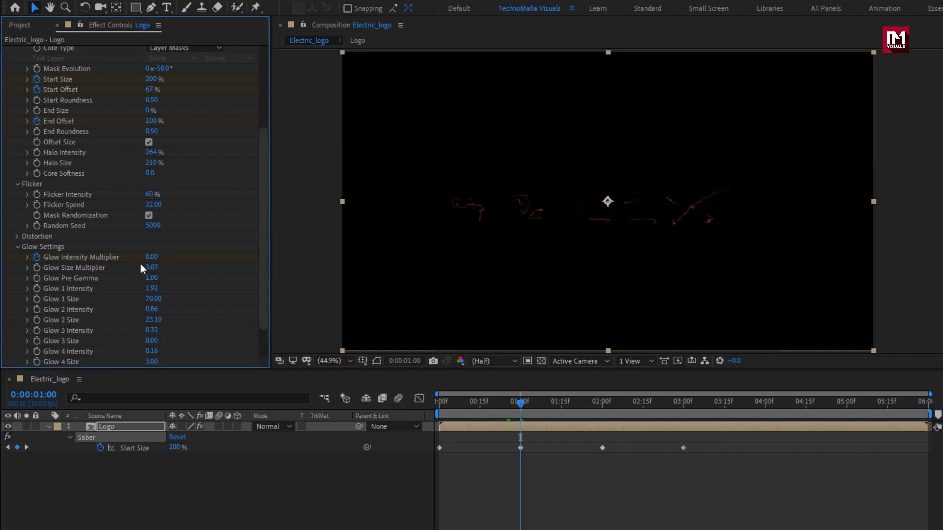
{"action": "left_click_drag", "start_coordinate": [520, 407], "coordinate": [536, 409]}
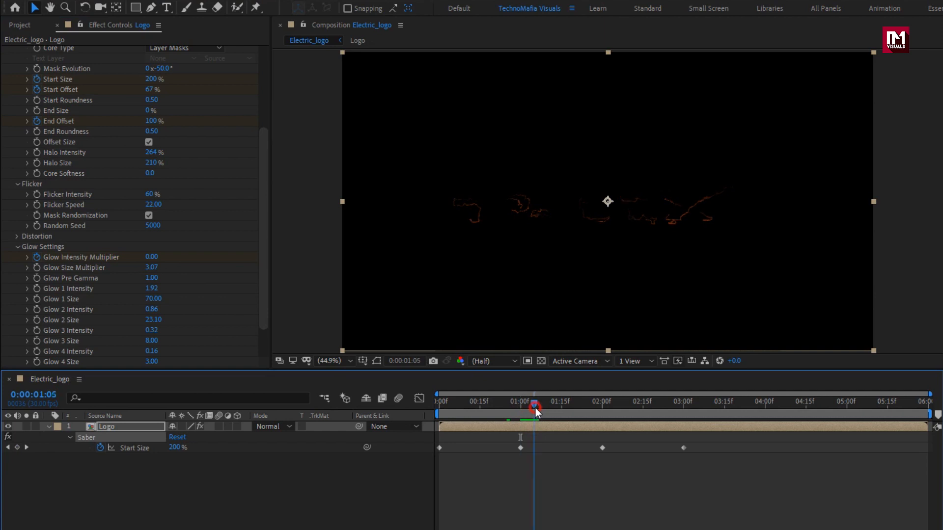
{"action": "left_click", "coordinate": [151, 257]}
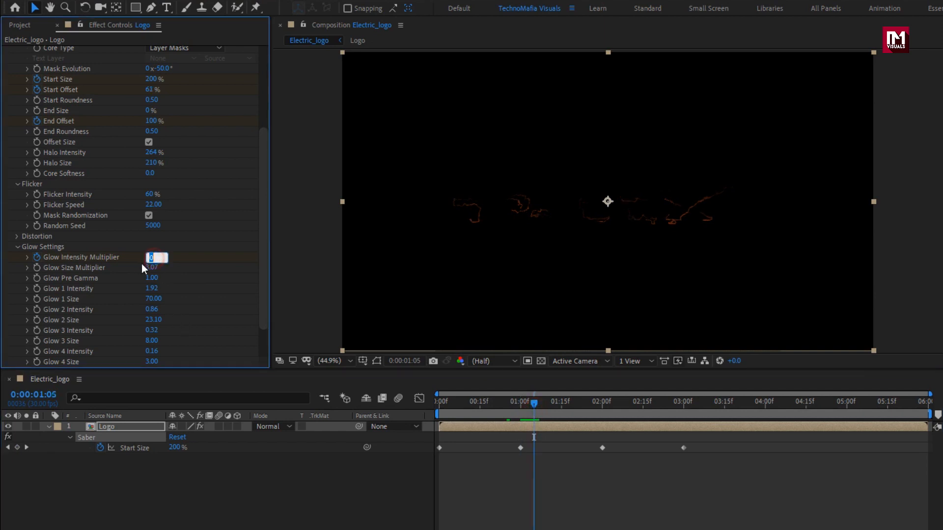
{"action": "key", "text": "Return"}
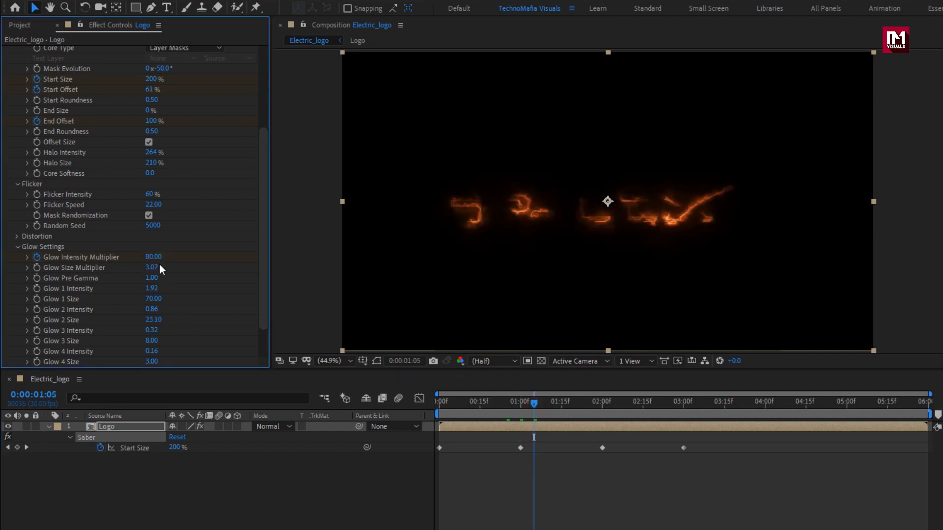
- Add a Glow Intensity Multiplier keyframe of 30 at 3 seconds and preview the opening of the animation
{"action": "left_click_drag", "start_coordinate": [555, 409], "coordinate": [683, 415]}
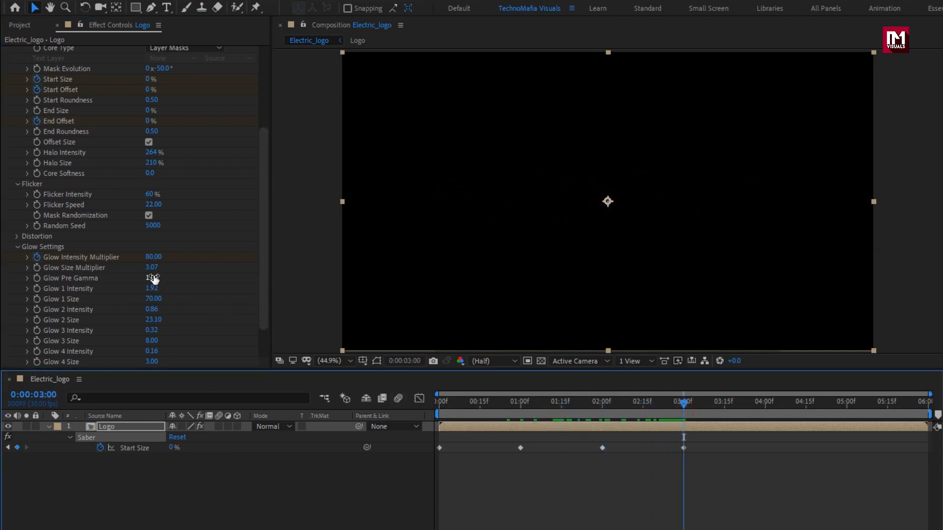
{"action": "left_click", "coordinate": [153, 257]}
{"action": "key", "text": "Return"}
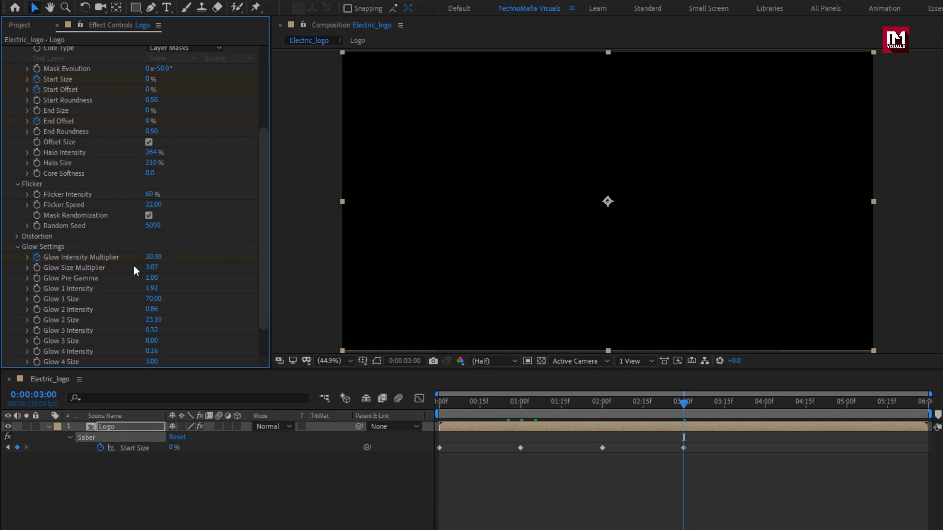
{"action": "mouse_move", "coordinate": [443, 403]}
{"action": "left_mouse_down"}
{"action": "mouse_move", "coordinate": [644, 406]}
{"action": "mouse_move", "coordinate": [465, 401]}
{"action": "mouse_move", "coordinate": [599, 396]}
{"action": "mouse_move", "coordinate": [480, 397]}
{"action": "left_mouse_up"}
- Reveal all keyframed properties of the Logo layer in the timeline
{"action": "key", "text": "u"}
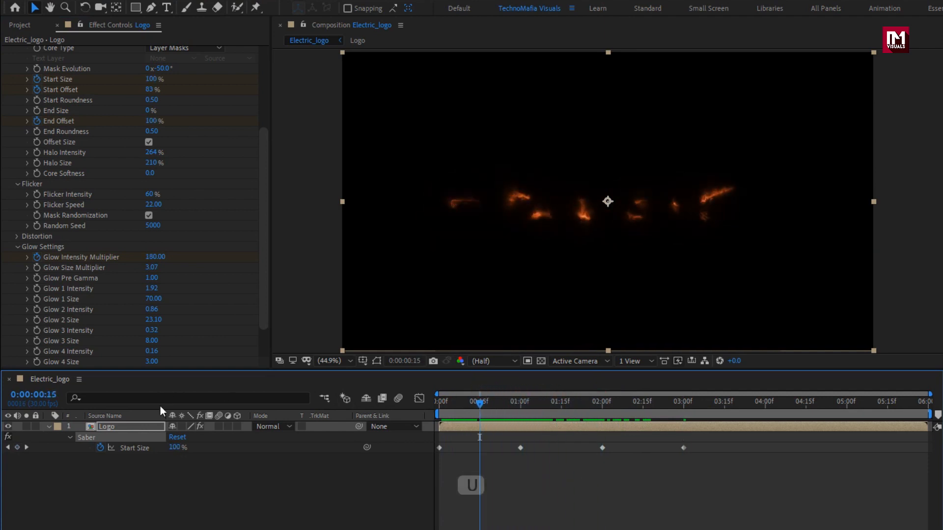
{"action": "left_click", "coordinate": [138, 430]}
{"action": "key", "text": "u"}
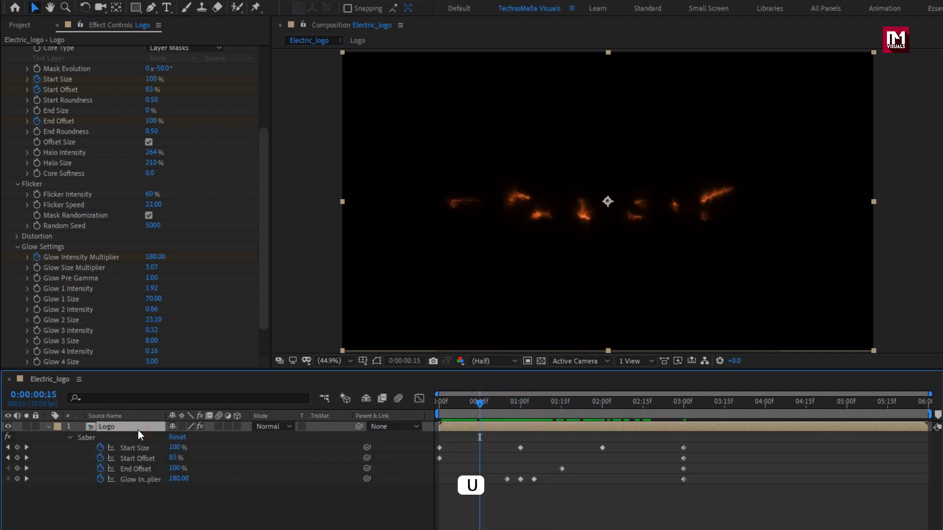
- Set the Saber Composite Settings to Add and Alpha Mode to Mask Core, then preview the result
{"action": "scroll", "coordinate": [73, 295], "scroll_direction": "down", "scroll_amount": 2}
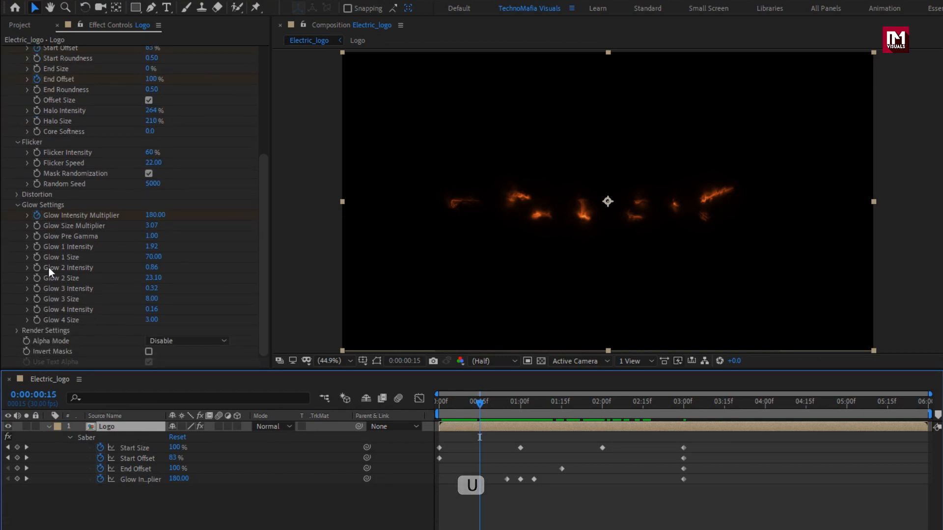
{"action": "left_click", "coordinate": [17, 205]}
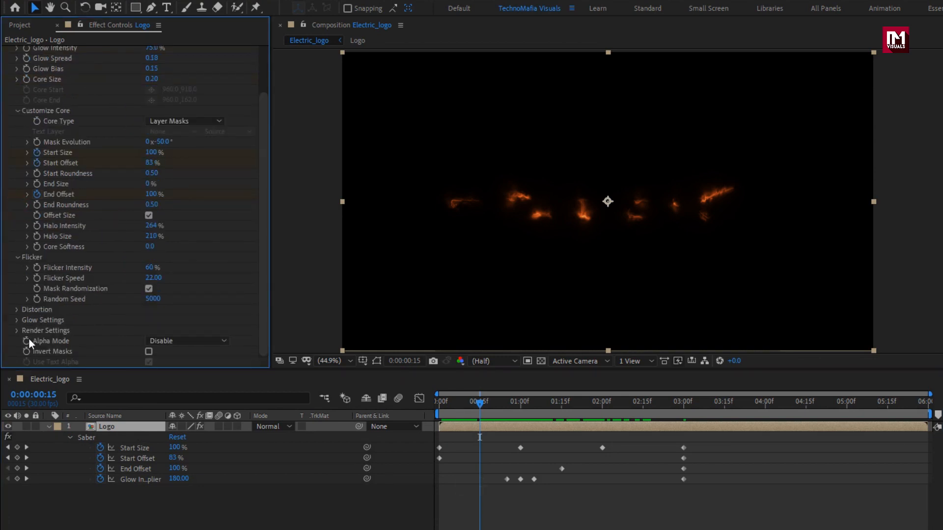
{"action": "left_click", "coordinate": [17, 330]}
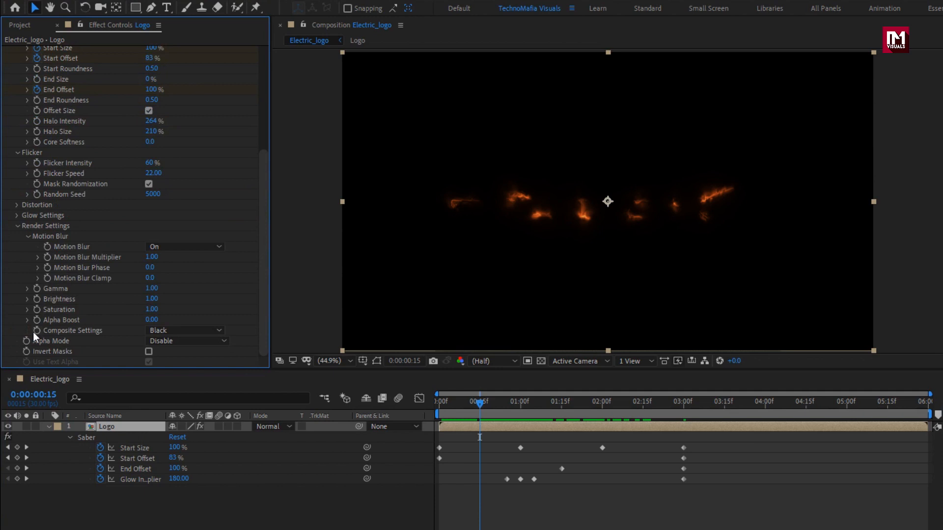
{"action": "left_click", "coordinate": [190, 331]}
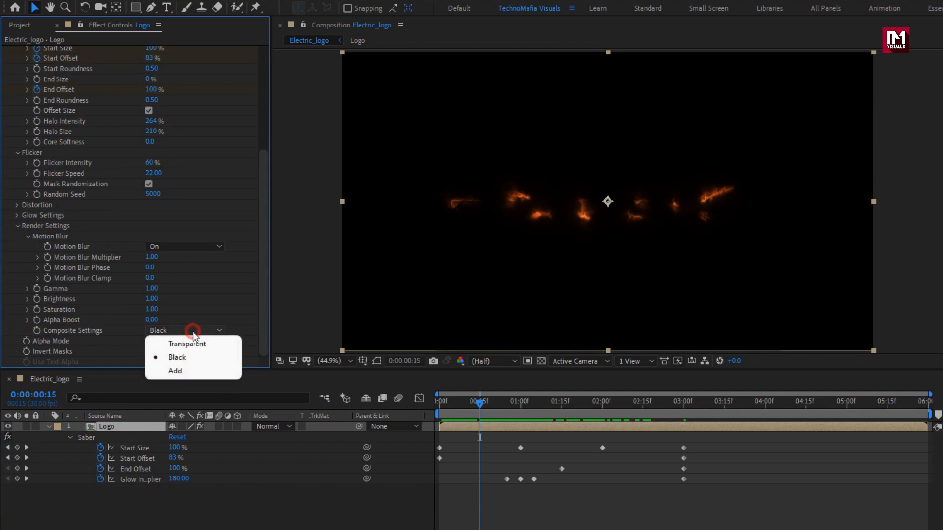
{"action": "left_click", "coordinate": [199, 370]}
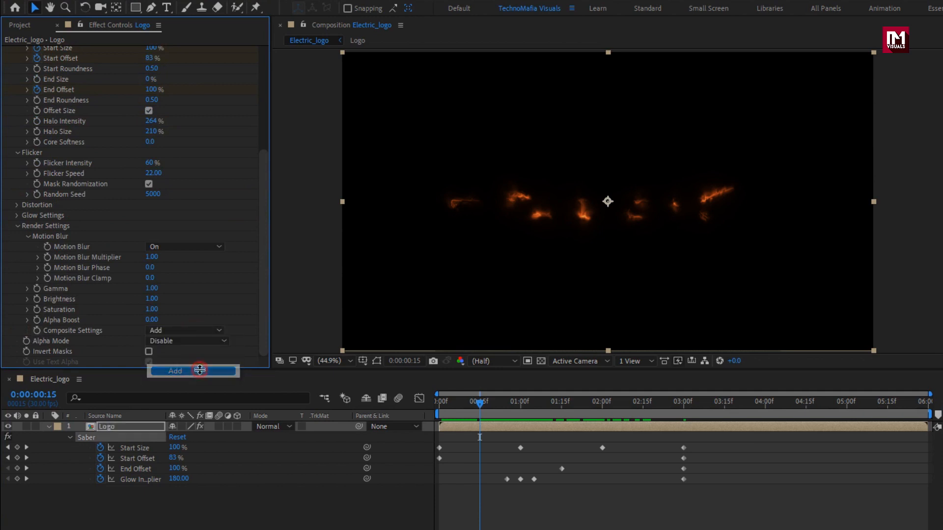
{"action": "left_click", "coordinate": [193, 341]}
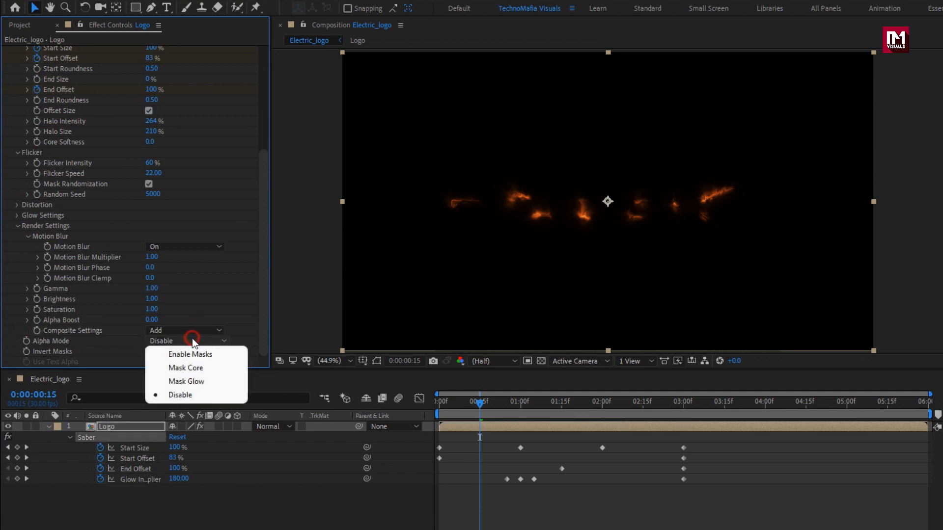
{"action": "left_click", "coordinate": [216, 369]}
{"action": "left_click_drag", "start_coordinate": [481, 406], "coordinate": [531, 410]}
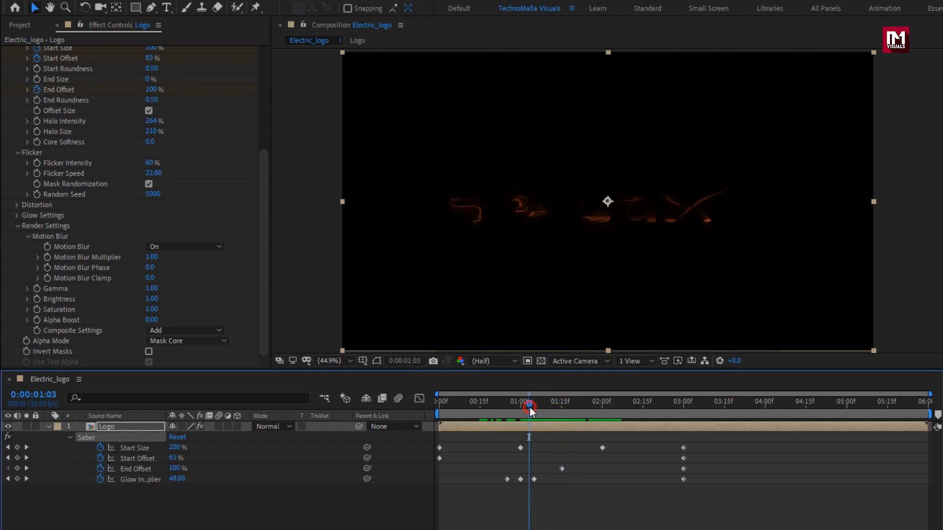
- Change the Saber Glow Color to red (F80A0A) while viewing 0:00:01:24, then preview the new colour
{"action": "left_click", "coordinate": [585, 412]}
{"action": "scroll", "coordinate": [127, 226], "scroll_direction": "up", "scroll_amount": 5}
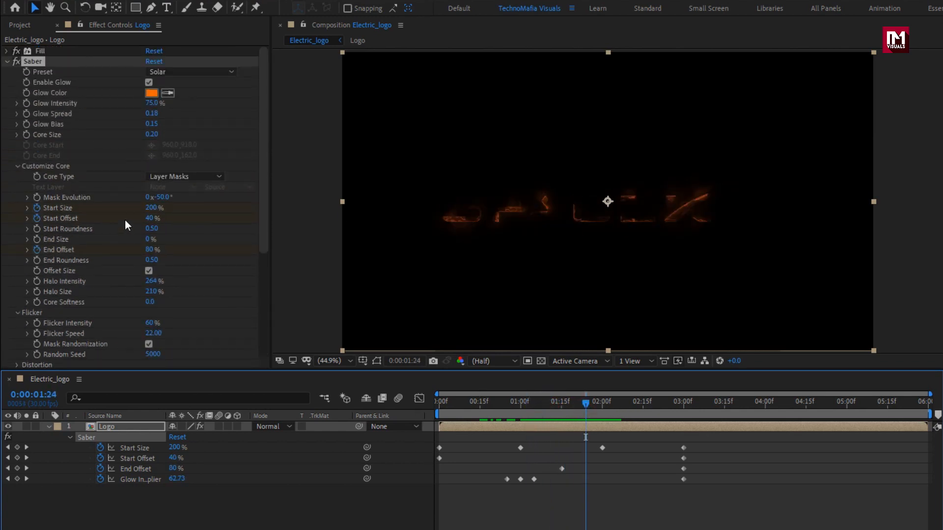
{"action": "left_click", "coordinate": [150, 93]}
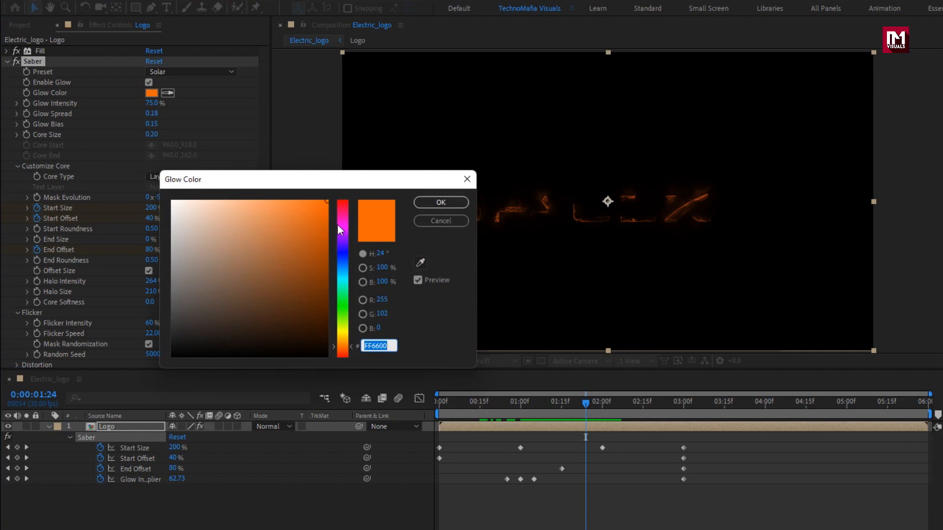
{"action": "left_click_drag", "start_coordinate": [339, 230], "coordinate": [322, 204]}
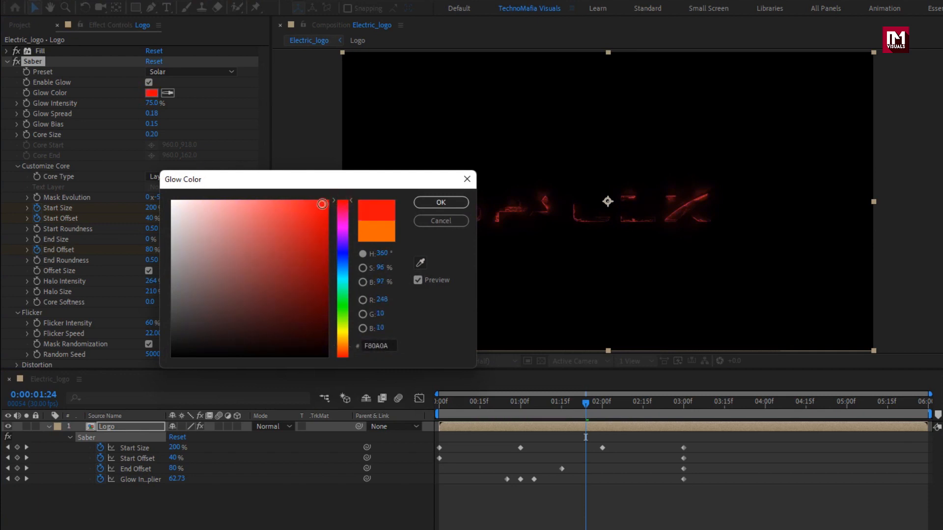
{"action": "left_click", "coordinate": [425, 202]}
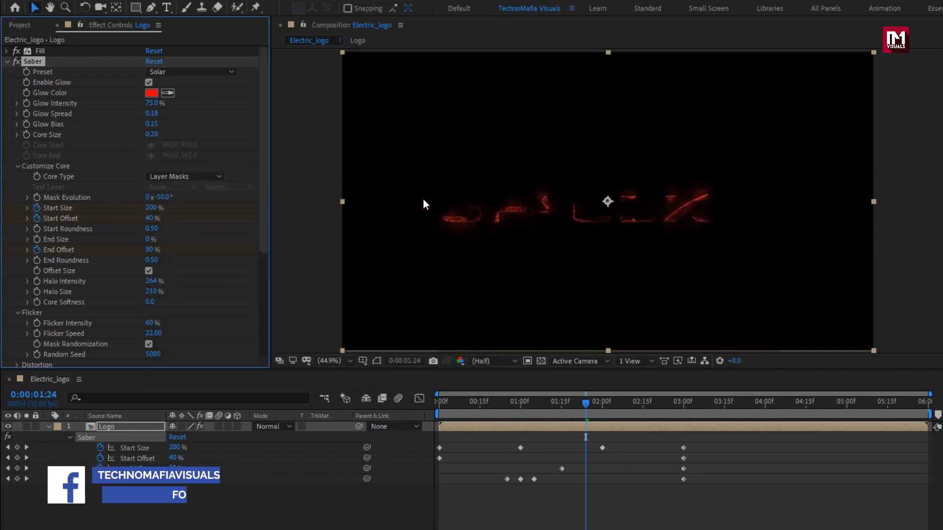
{"action": "left_click_drag", "start_coordinate": [516, 411], "coordinate": [579, 408]}
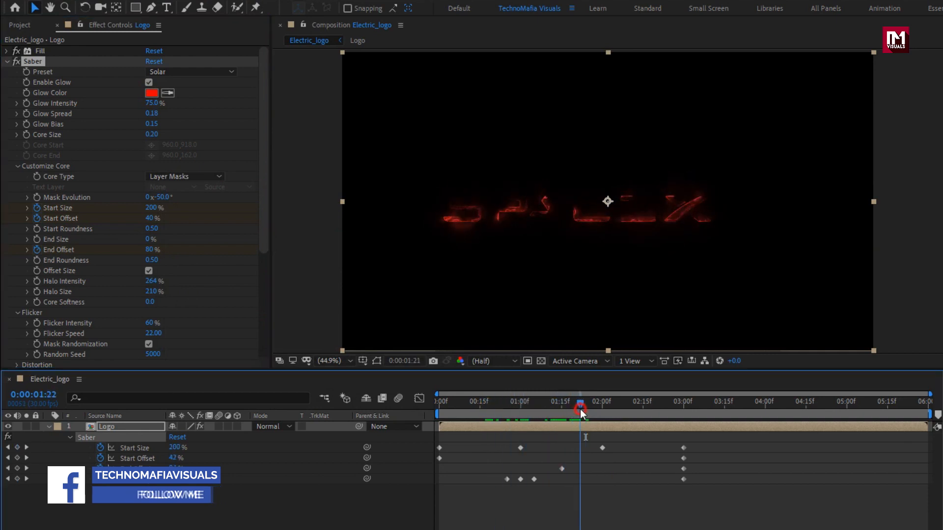
- Collapse the first Saber's settings and apply a second Saber effect to the Logo layer with the Proton preset
{"action": "left_click", "coordinate": [70, 437]}
{"action": "left_click", "coordinate": [7, 61]}
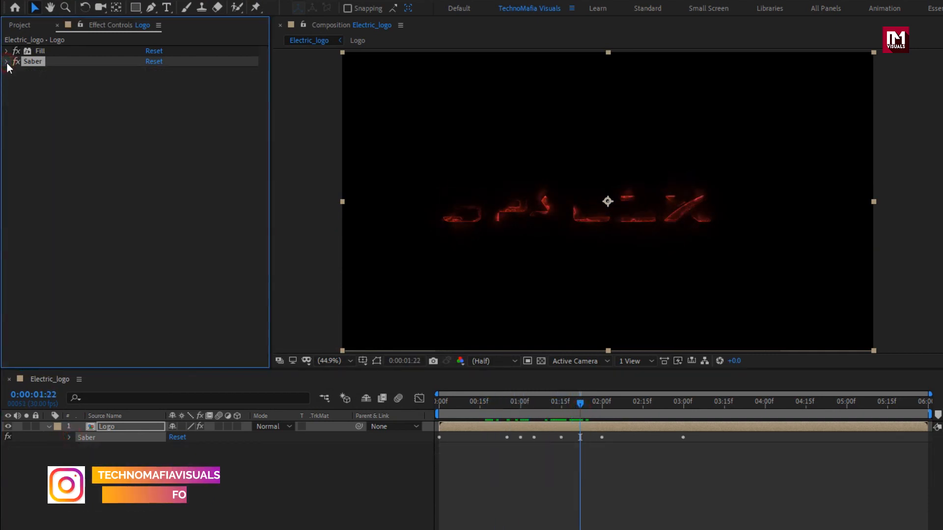
{"action": "left_click", "coordinate": [128, 8]}
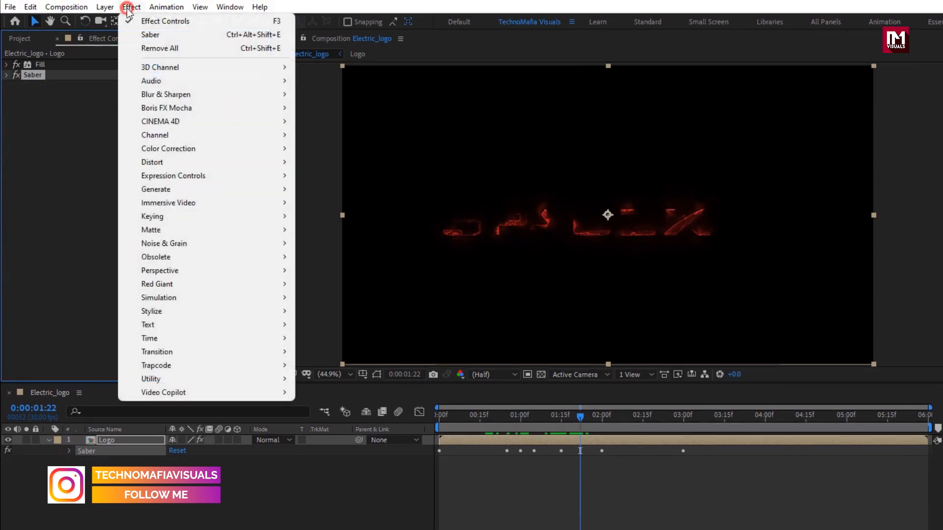
{"action": "mouse_move", "coordinate": [246, 394]}
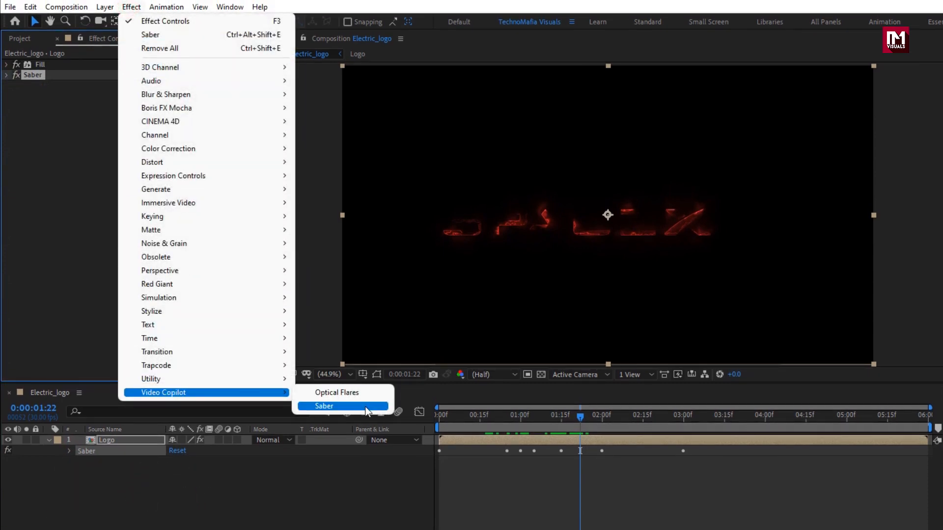
{"action": "left_click", "coordinate": [366, 407]}
{"action": "left_click", "coordinate": [207, 97]}
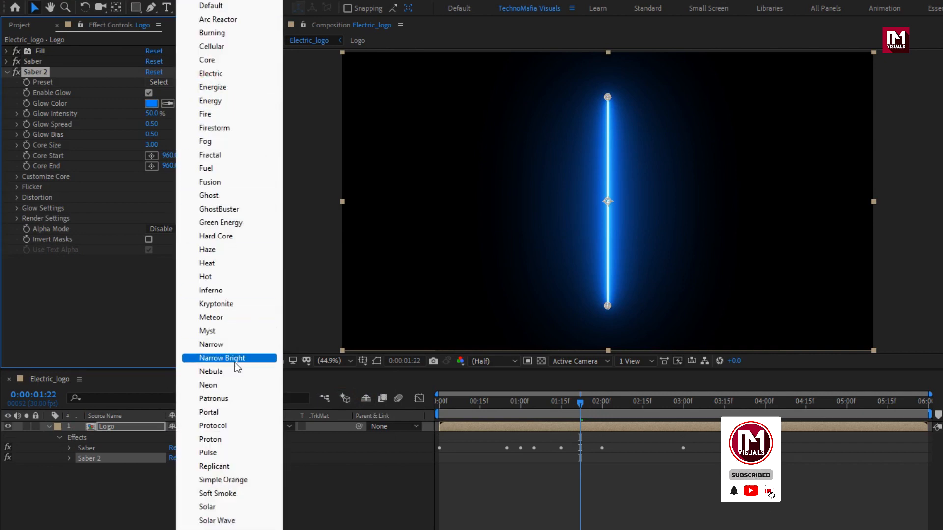
{"action": "left_click", "coordinate": [236, 439]}
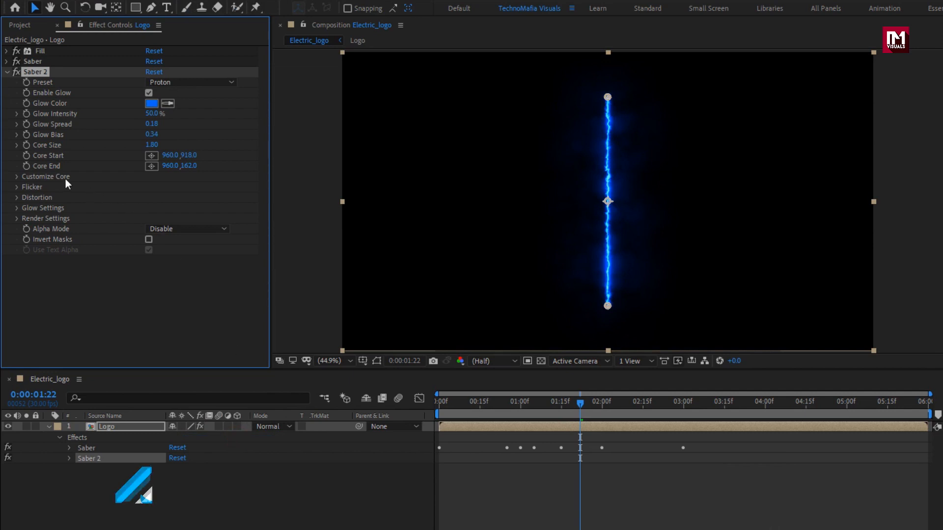
- Set the second Saber's Core Type to Layer Masks in its core customization settings
{"action": "left_click", "coordinate": [19, 177]}
{"action": "left_click", "coordinate": [182, 187]}
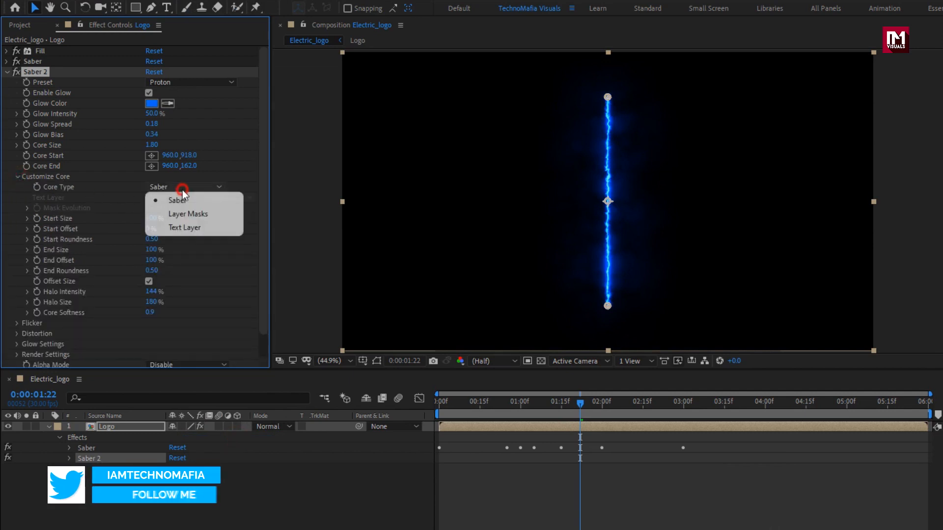
{"action": "left_click", "coordinate": [189, 213]}
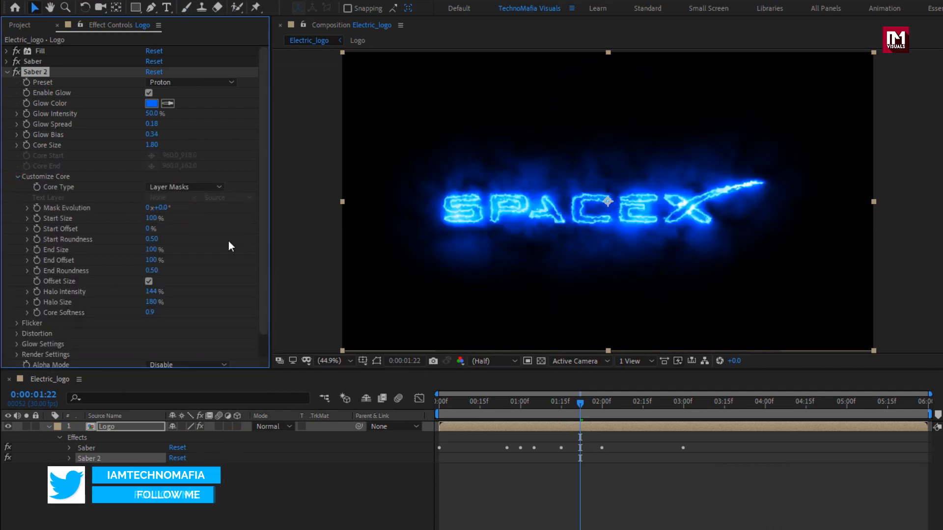
- Keyframe the second Saber's Start Size at 0% at 0:00:01:00 and 200% at 0:00:02:00
{"action": "left_click_drag", "start_coordinate": [509, 401], "coordinate": [521, 403]}
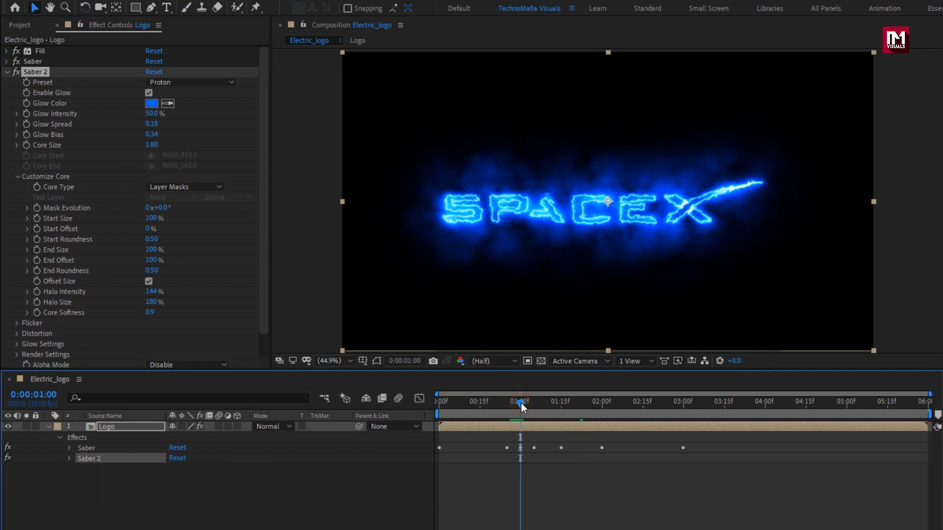
{"action": "left_click", "coordinate": [40, 220]}
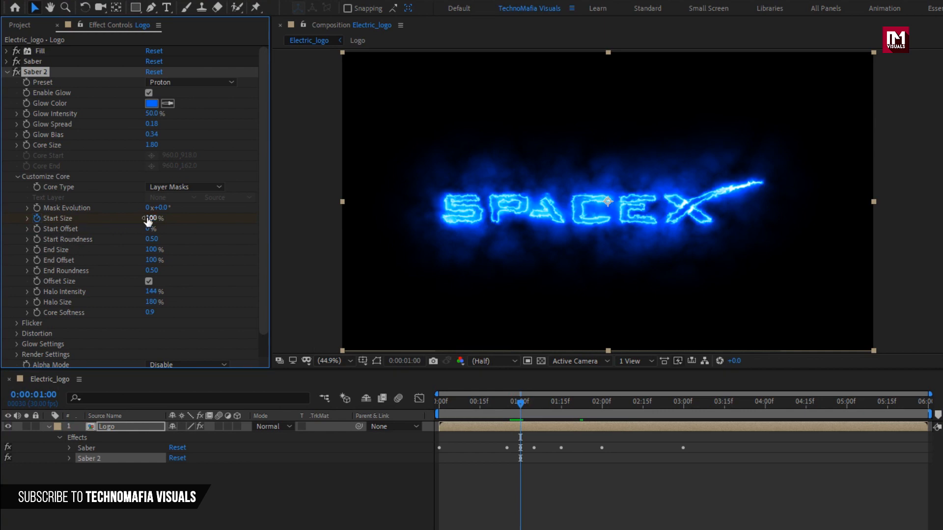
{"action": "left_click_drag", "start_coordinate": [147, 222], "coordinate": [134, 218]}
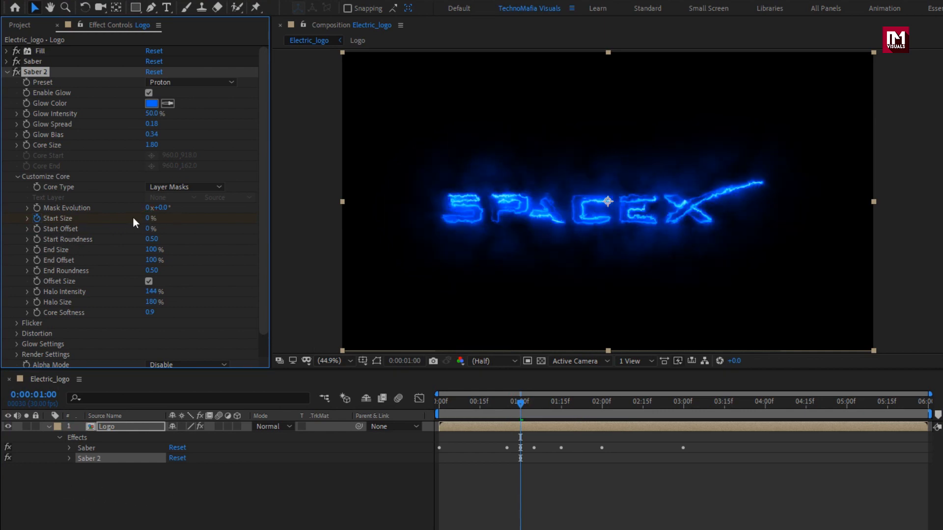
{"action": "left_click_drag", "start_coordinate": [590, 407], "coordinate": [602, 406]}
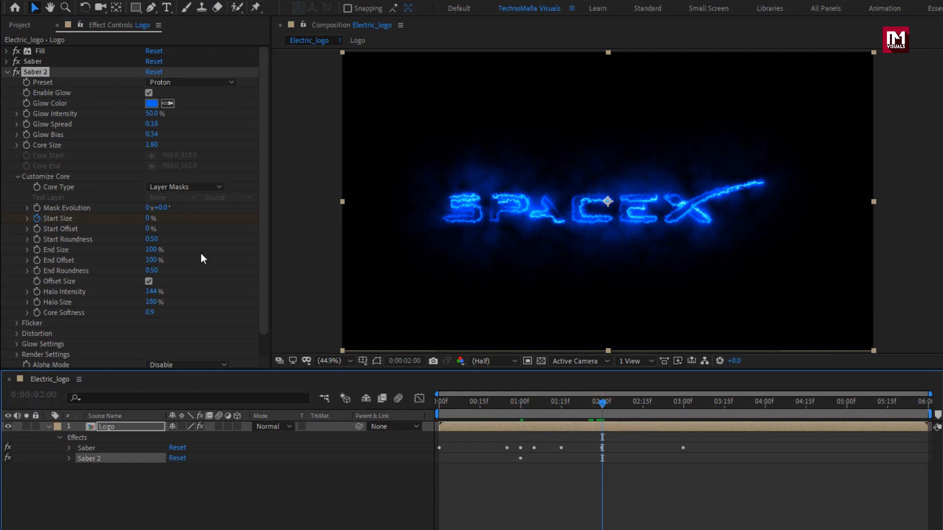
{"action": "left_click", "coordinate": [147, 219]}
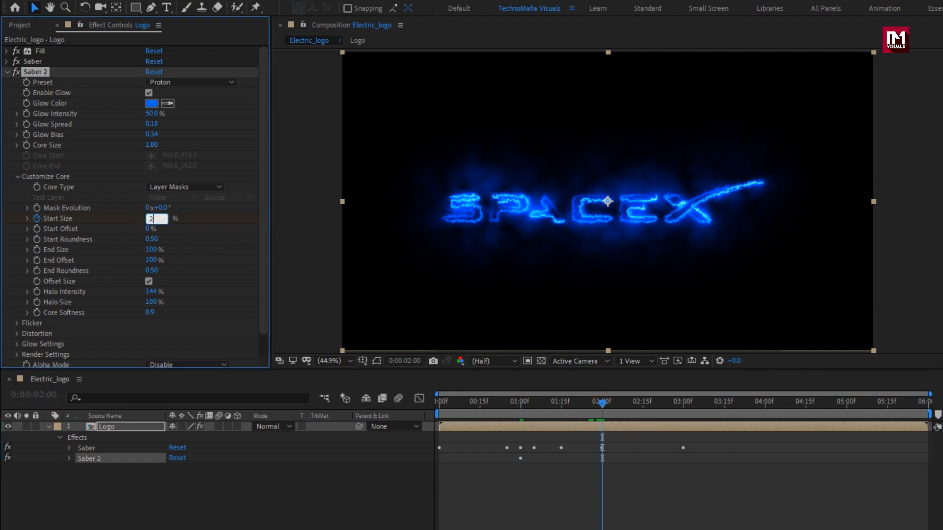
{"action": "left_click", "coordinate": [75, 425]}
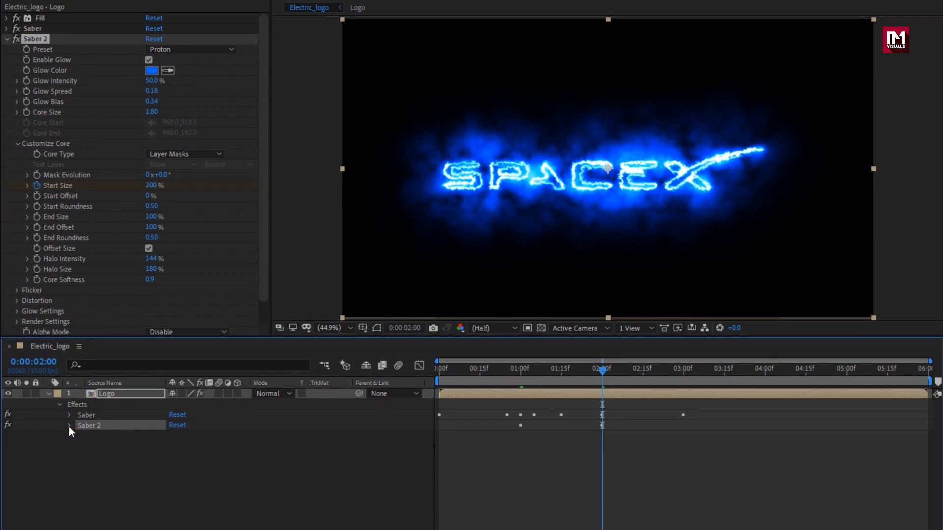
- Expand Saber 2 in the timeline and add Start Size keyframes of 200% at 0:00:03:00 and 0% at 0:00:04:00, then preview them
{"action": "left_click", "coordinate": [69, 459]}
{"action": "left_click", "coordinate": [80, 453]}
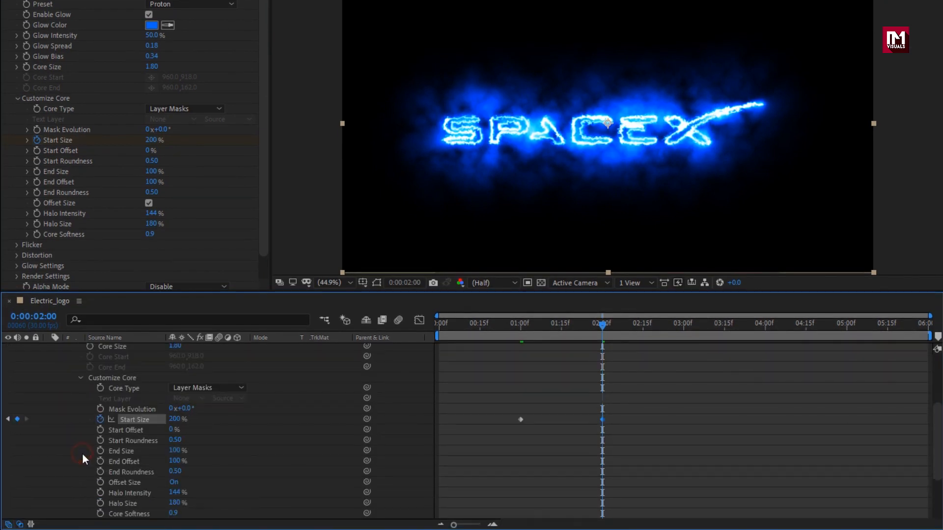
{"action": "left_click_drag", "start_coordinate": [675, 328], "coordinate": [683, 328]}
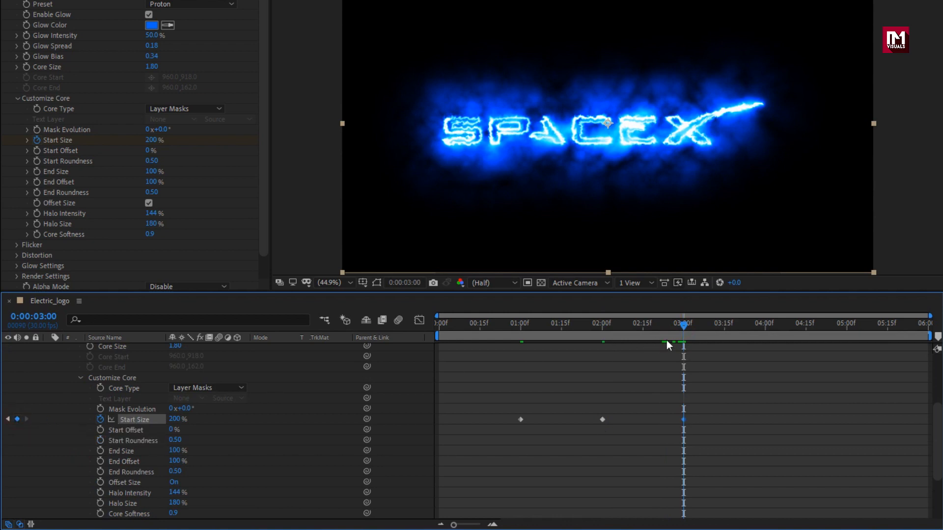
{"action": "left_click_drag", "start_coordinate": [737, 324], "coordinate": [765, 322]}
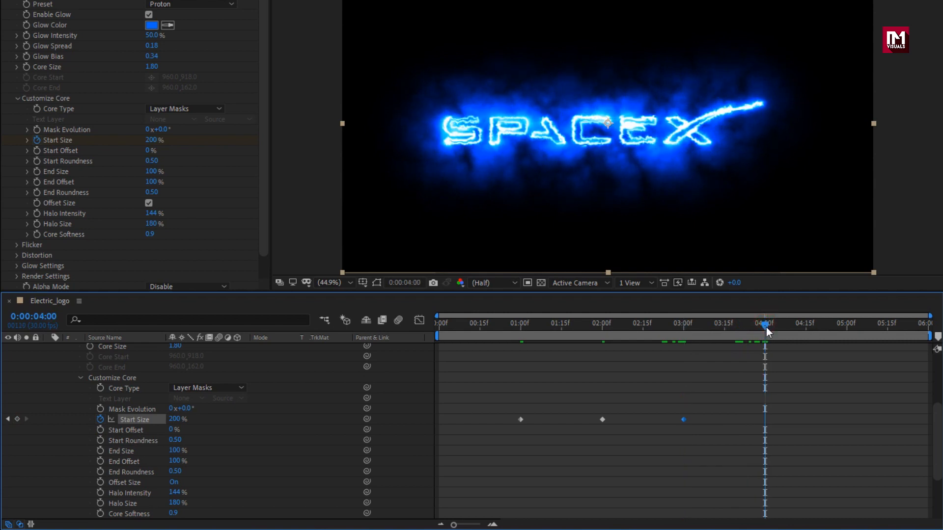
{"action": "left_click", "coordinate": [174, 419]}
{"action": "type", "text": "0"}
{"action": "key", "text": "Return"}
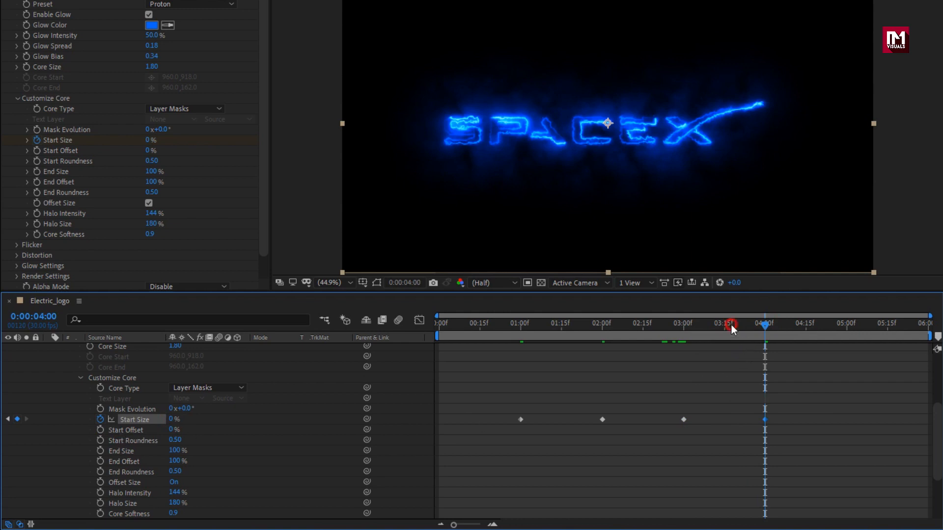
{"action": "left_click_drag", "start_coordinate": [732, 326], "coordinate": [697, 328]}
- Keyframe the second Saber's Start Offset at 0% at 0:00:04:00 and 100% at 0:00:01:00
{"action": "left_click", "coordinate": [767, 329]}
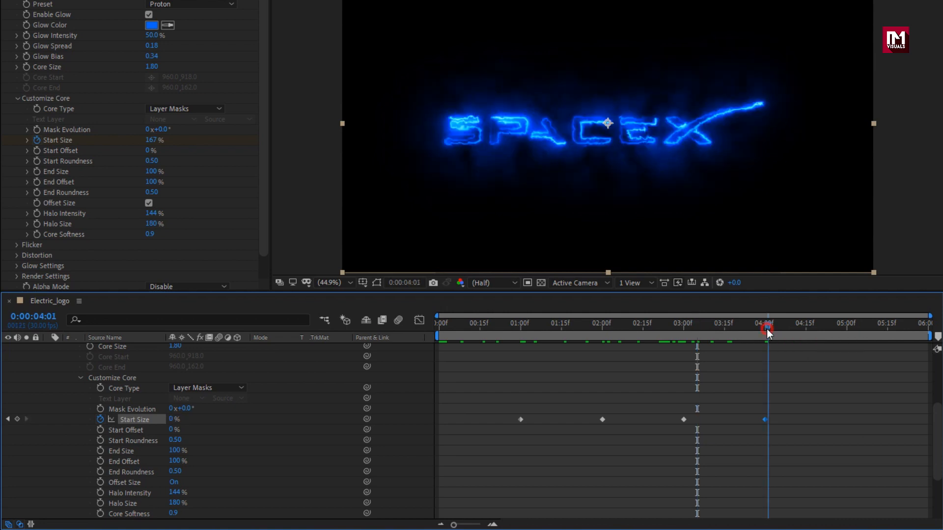
{"action": "left_click_drag", "start_coordinate": [768, 333], "coordinate": [766, 333]}
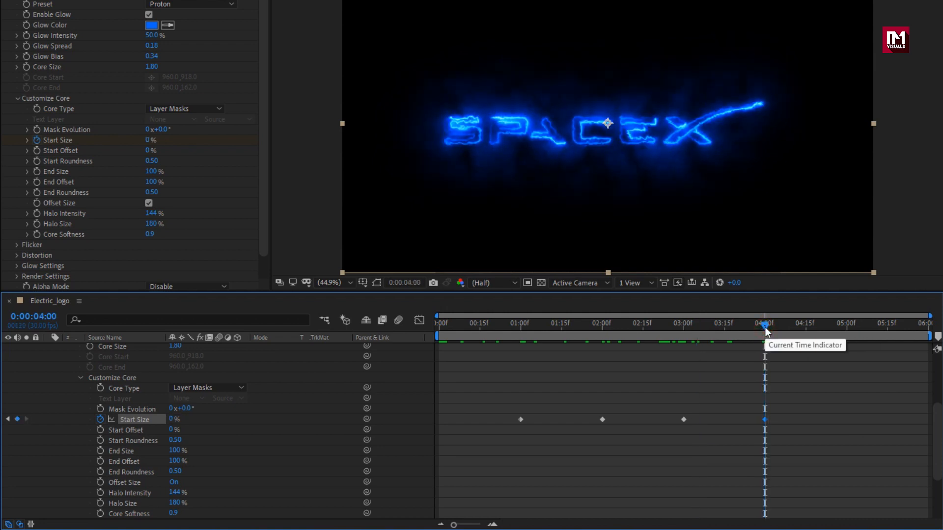
{"action": "left_click", "coordinate": [101, 430]}
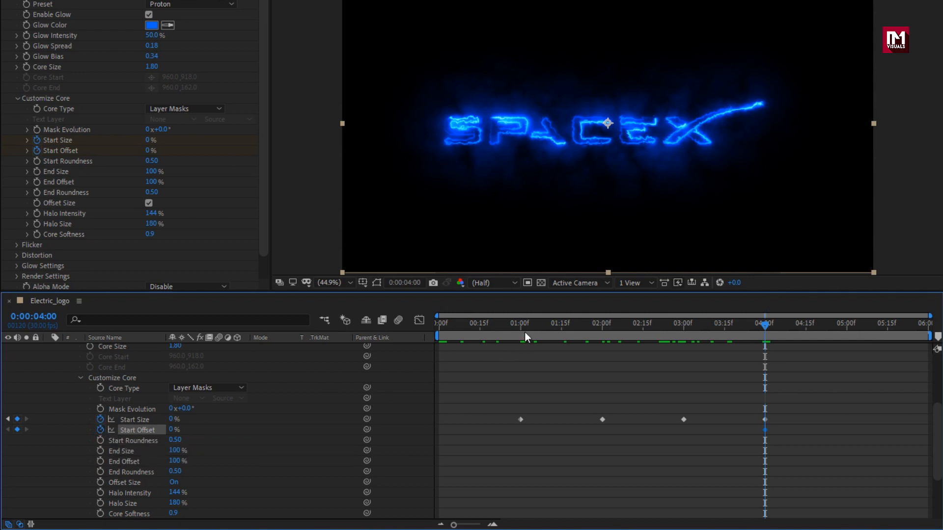
{"action": "left_click_drag", "start_coordinate": [525, 332], "coordinate": [522, 331]}
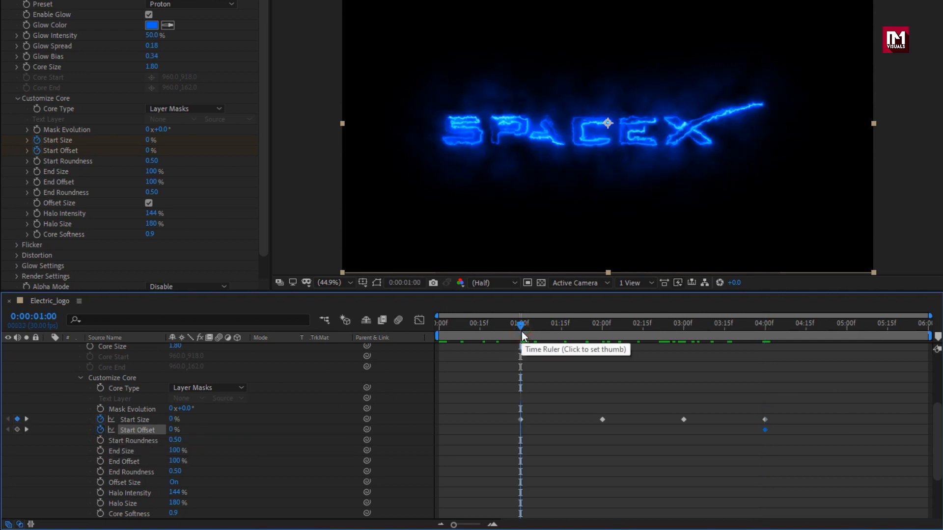
{"action": "left_click", "coordinate": [173, 430]}
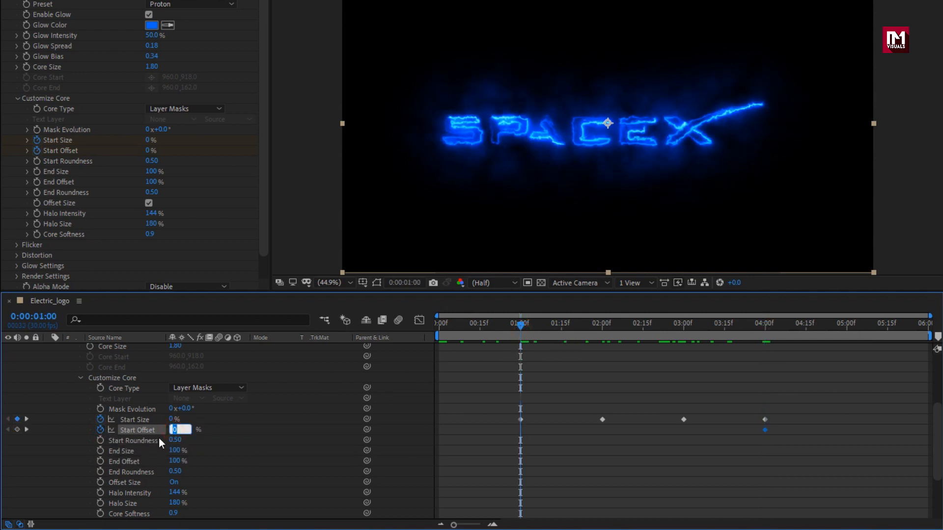
{"action": "type", "text": "100"}
{"action": "key", "text": "Return"}
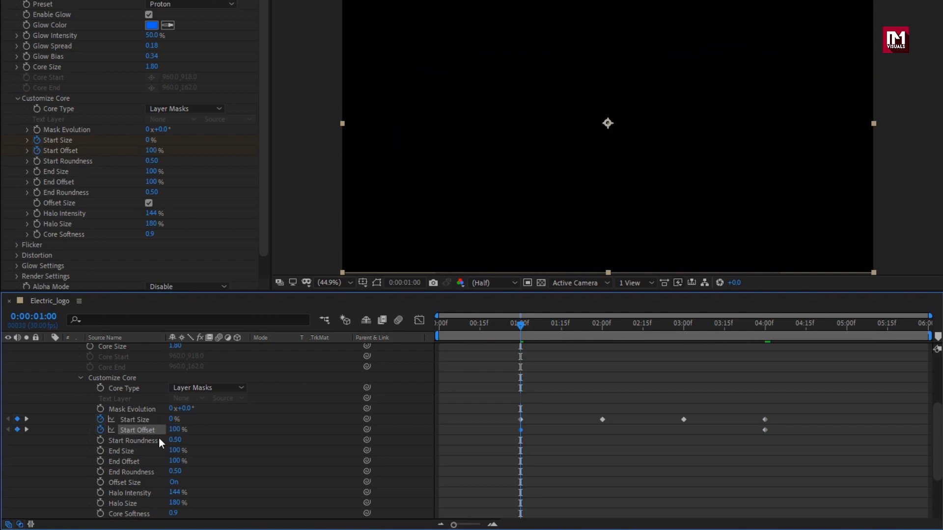
- Preview the offset animation and set the second Saber's End Size to 0%
{"action": "left_click_drag", "start_coordinate": [522, 327], "coordinate": [798, 327]}
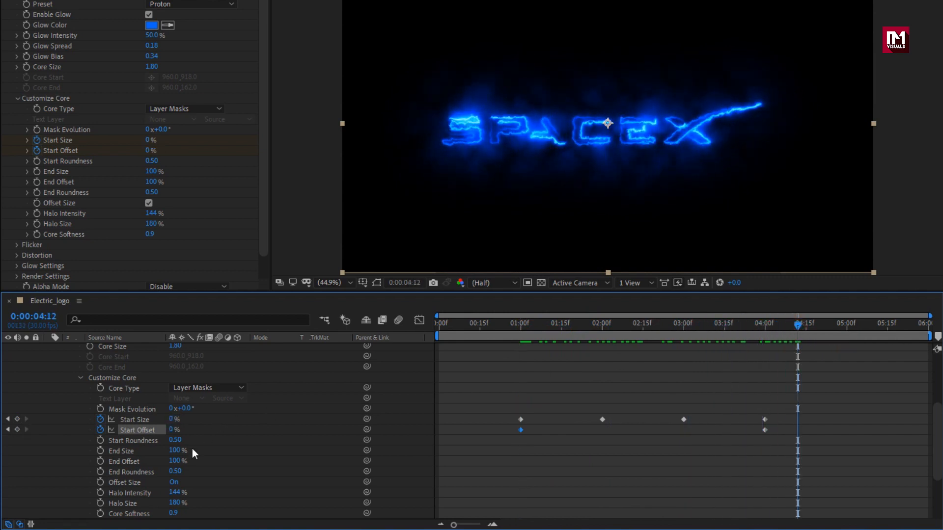
{"action": "left_click", "coordinate": [175, 451]}
{"action": "type", "text": "0"}
{"action": "key", "text": "Return"}
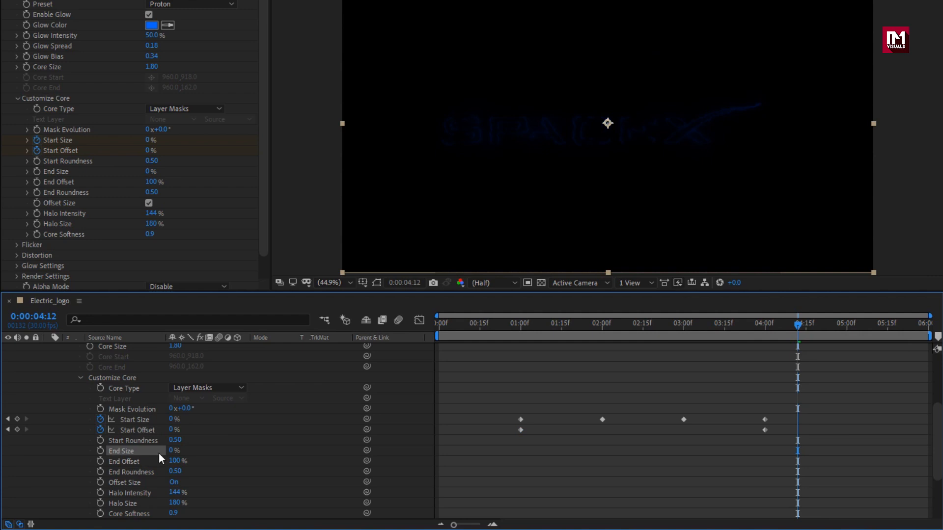
- Keyframe the second Saber's End Offset at 100% at 0:00:02:15 and 0% at 0:00:04:00, then preview the animation
{"action": "mouse_move", "coordinate": [774, 326]}
{"action": "left_mouse_down"}
{"action": "mouse_move", "coordinate": [582, 329]}
{"action": "mouse_move", "coordinate": [644, 328]}
{"action": "left_mouse_up"}
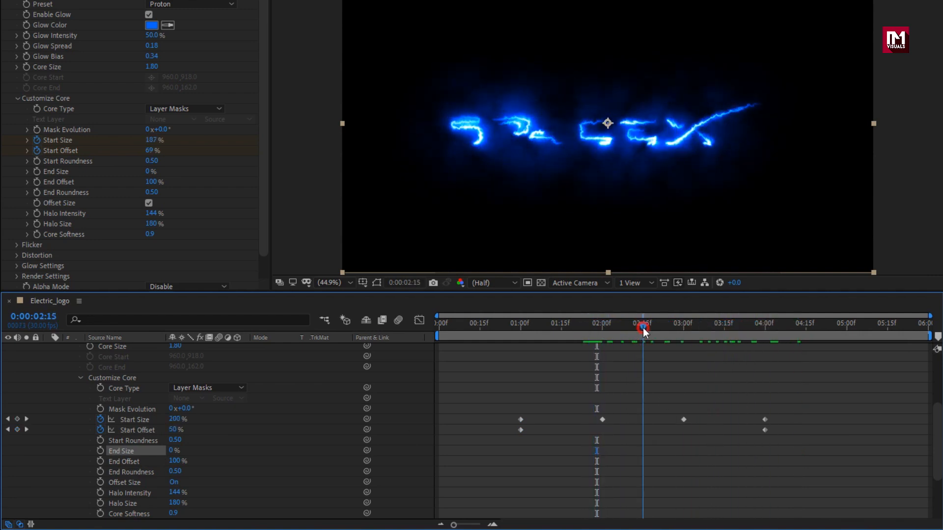
{"action": "left_click", "coordinate": [101, 462]}
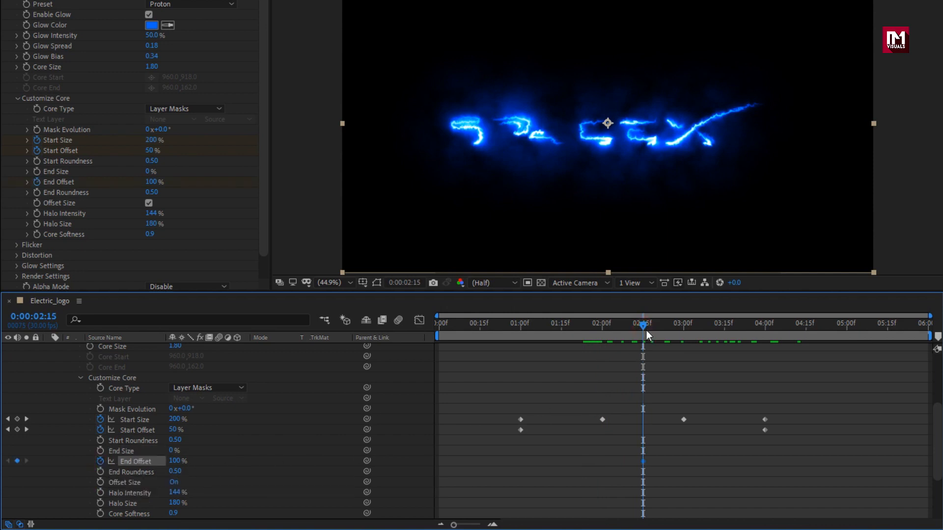
{"action": "left_click_drag", "start_coordinate": [646, 330], "coordinate": [759, 328]}
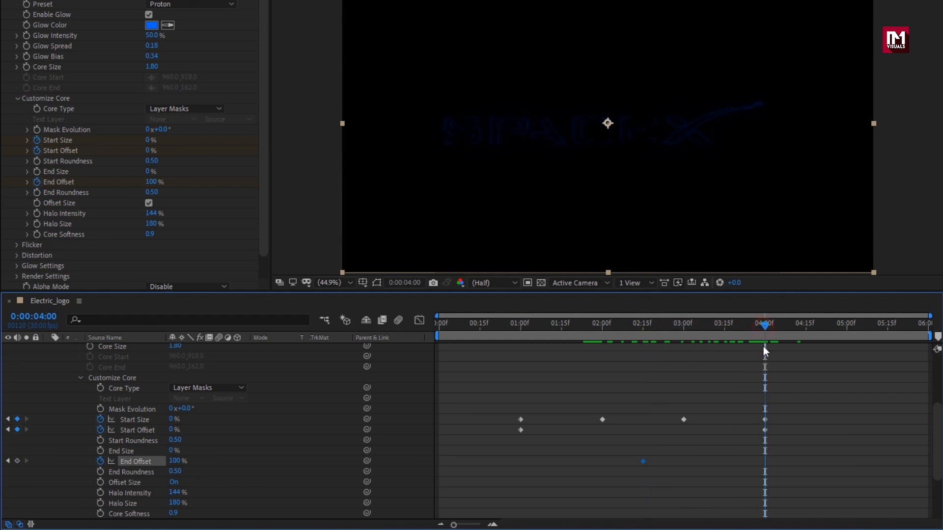
{"action": "left_click", "coordinate": [175, 463]}
{"action": "type", "text": "0"}
{"action": "key", "text": "Return"}
{"action": "left_click_drag", "start_coordinate": [520, 327], "coordinate": [596, 323]}
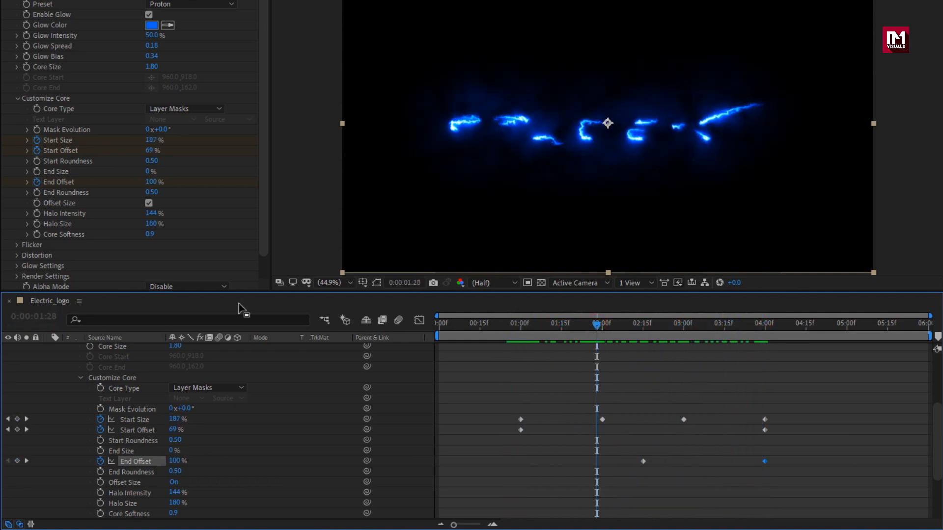
- Set the second Saber's Flicker Intensity to 85% and Flicker Speed to 23, enable Mask Randomization, and preview the flicker
{"action": "left_click", "coordinate": [17, 98]}
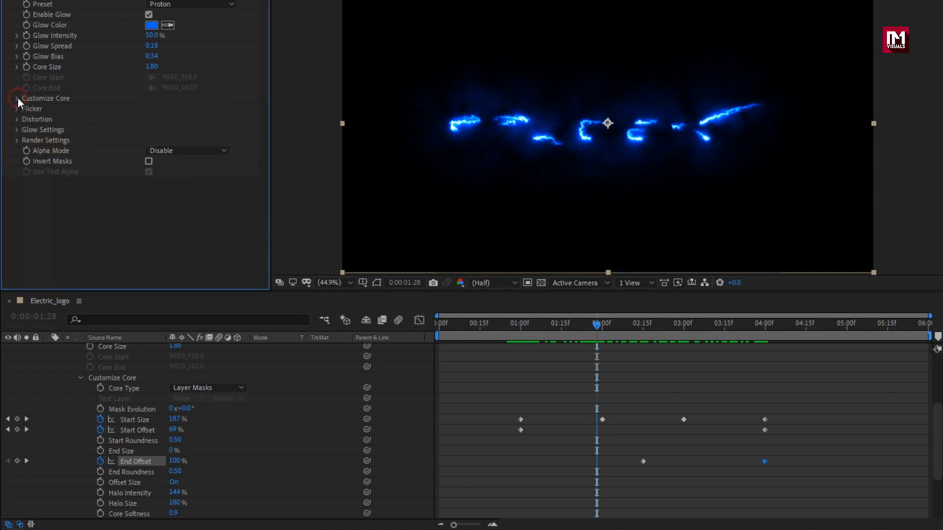
{"action": "left_click", "coordinate": [16, 109]}
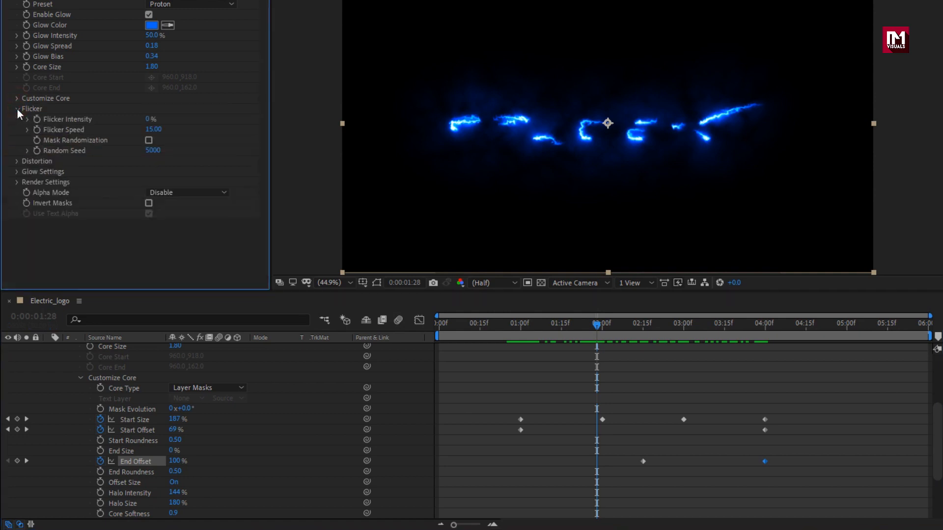
{"action": "left_click", "coordinate": [148, 119]}
{"action": "type", "text": "85"}
{"action": "key", "text": "Return"}
{"action": "left_click", "coordinate": [151, 130]}
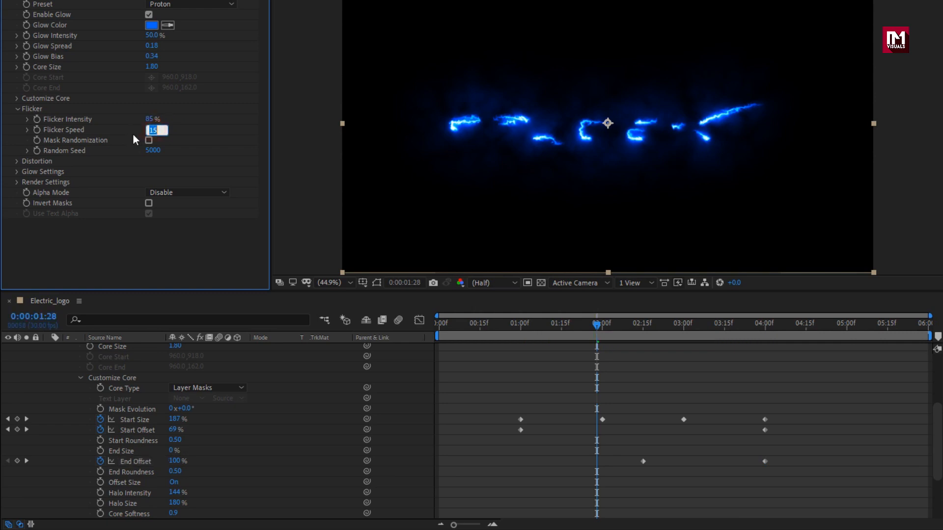
{"action": "type", "text": "23"}
{"action": "key", "text": "Return"}
{"action": "left_click", "coordinate": [148, 140]}
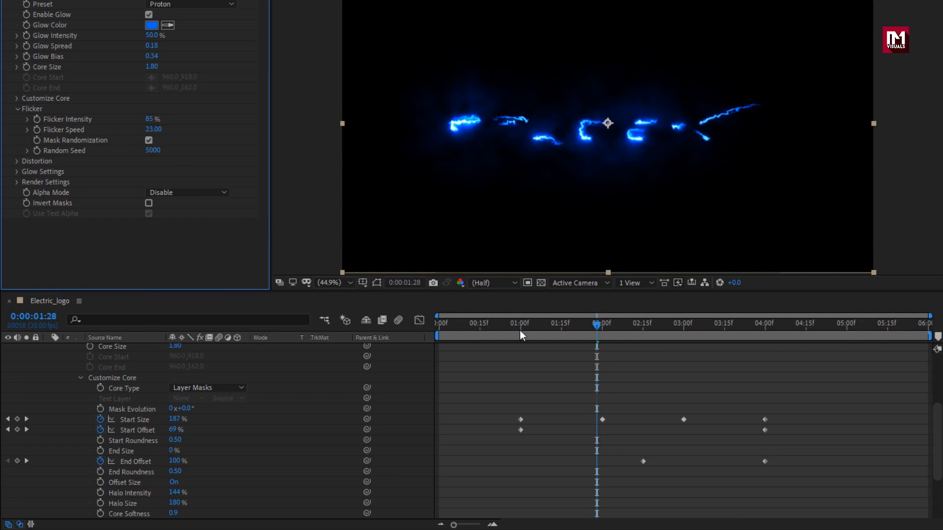
{"action": "left_click_drag", "start_coordinate": [523, 328], "coordinate": [653, 329]}
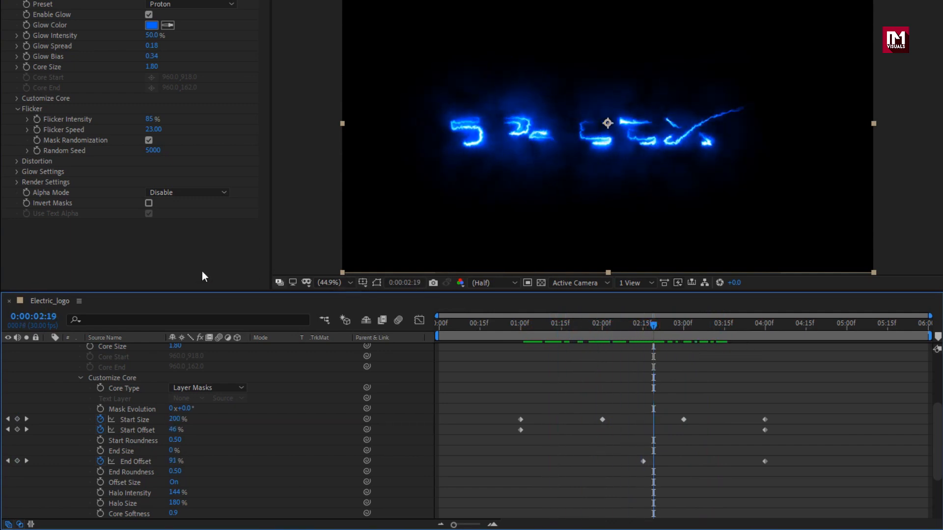
- Set the second Saber's Composite Settings to Add and its Alpha Mode to Mask Core, then preview the result
{"action": "left_click", "coordinate": [18, 183]}
{"action": "scroll", "coordinate": [19, 184], "scroll_direction": "down", "scroll_amount": 1}
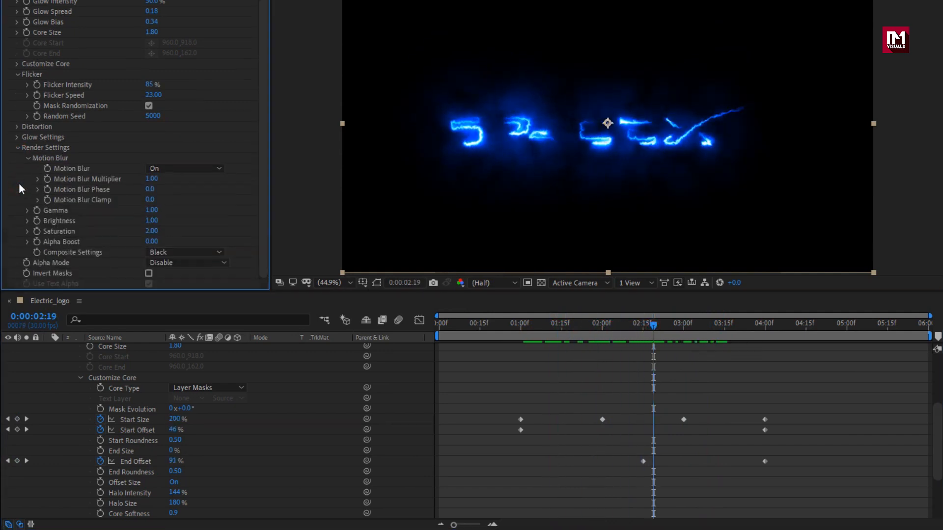
{"action": "left_click", "coordinate": [187, 252]}
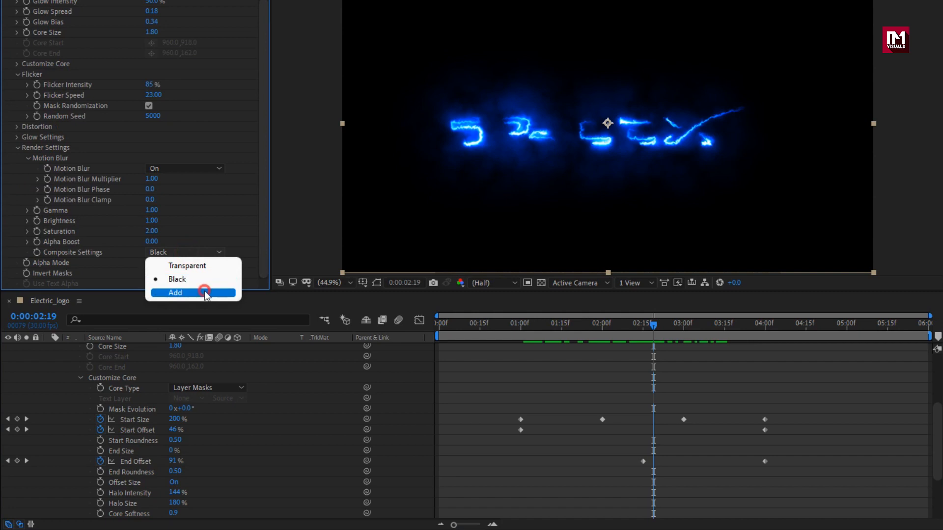
{"action": "left_click", "coordinate": [205, 290]}
{"action": "left_click", "coordinate": [186, 264]}
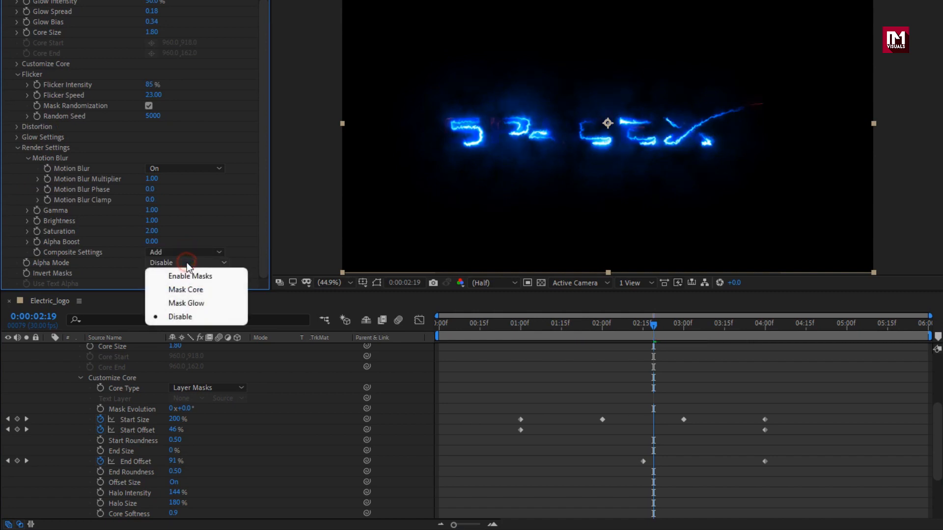
{"action": "left_click", "coordinate": [213, 293]}
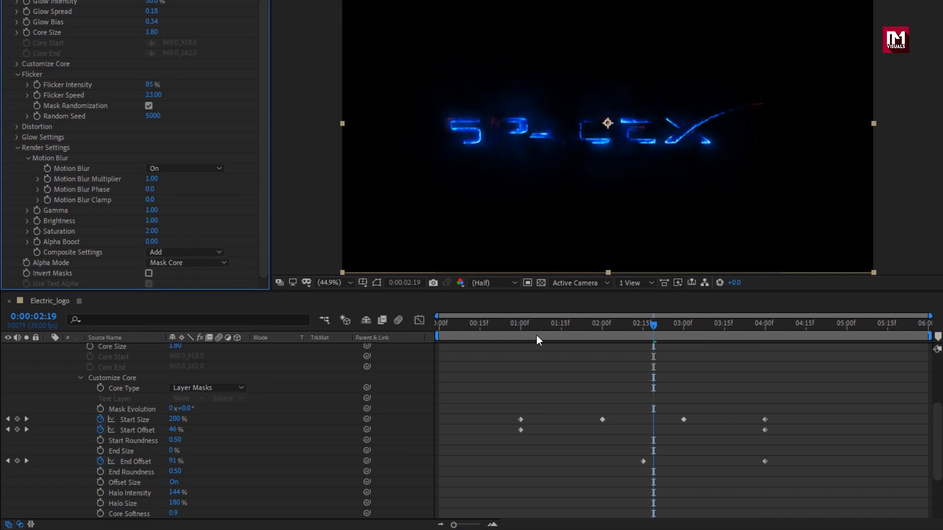
{"action": "left_click_drag", "start_coordinate": [539, 324], "coordinate": [641, 324]}
- Change the second Saber's Glow Color to red (FF0000) and preview the animation
{"action": "scroll", "coordinate": [98, 167], "scroll_direction": "up", "scroll_amount": 2}
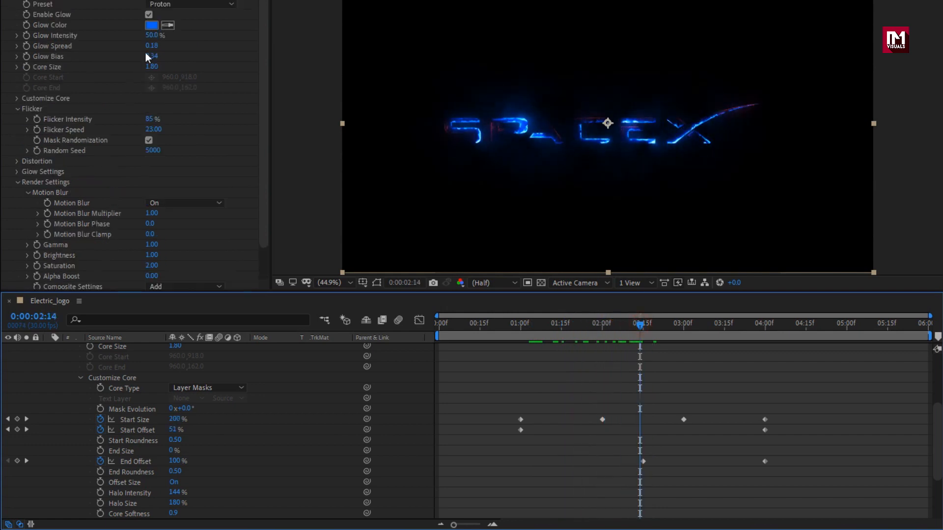
{"action": "left_click", "coordinate": [152, 26]}
{"action": "left_click_drag", "start_coordinate": [340, 146], "coordinate": [338, 100]}
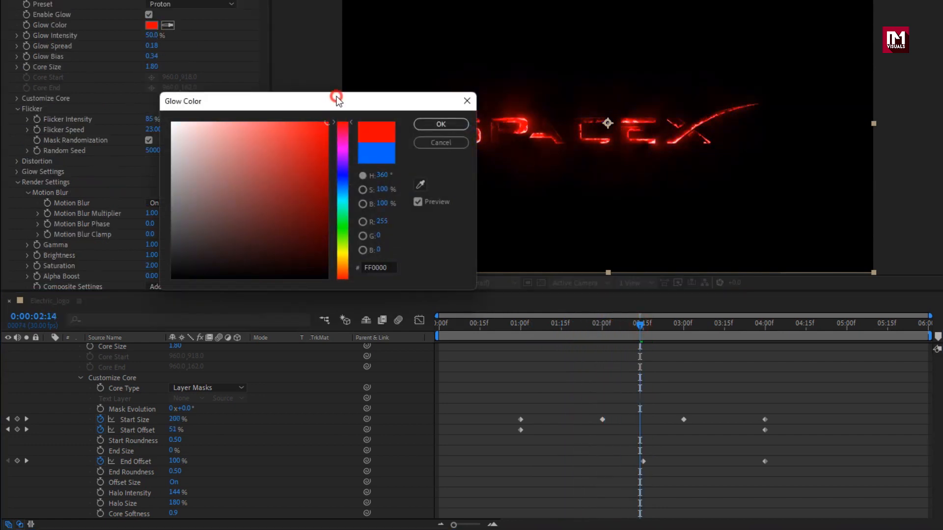
{"action": "left_click", "coordinate": [431, 125]}
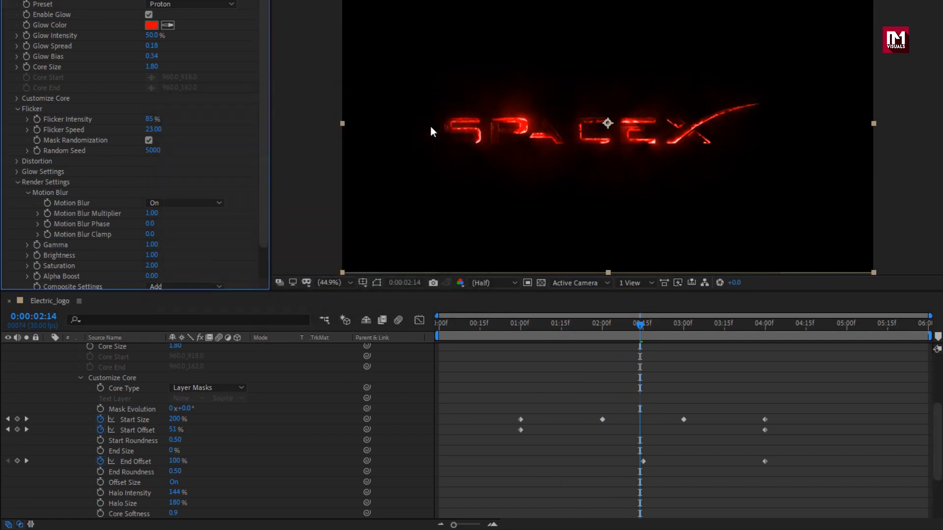
{"action": "left_click_drag", "start_coordinate": [493, 325], "coordinate": [638, 323]}
- Collapse the second Saber's settings, add a third Saber effect to the Logo layer and apply its Neon preset
{"action": "scroll", "coordinate": [202, 427], "scroll_direction": "up", "scroll_amount": 5}
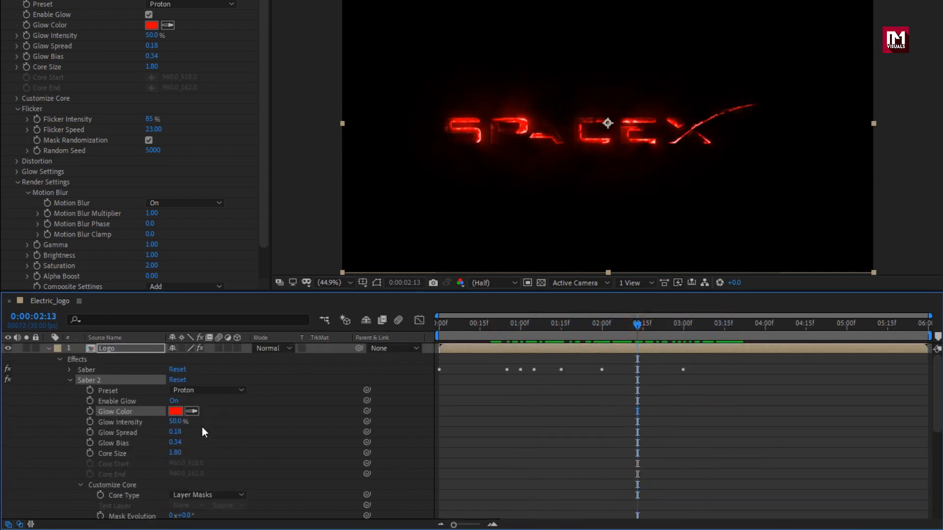
{"action": "left_click", "coordinate": [70, 381]}
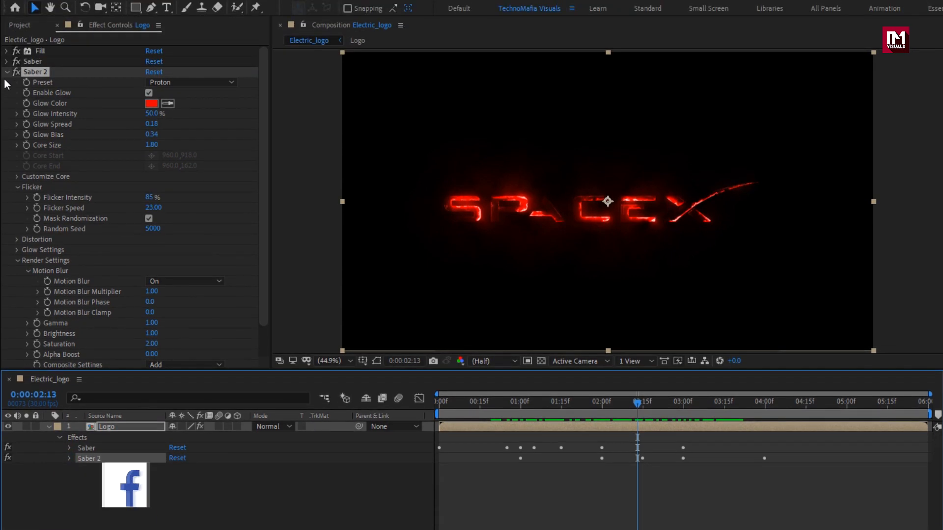
{"action": "left_click", "coordinate": [8, 72]}
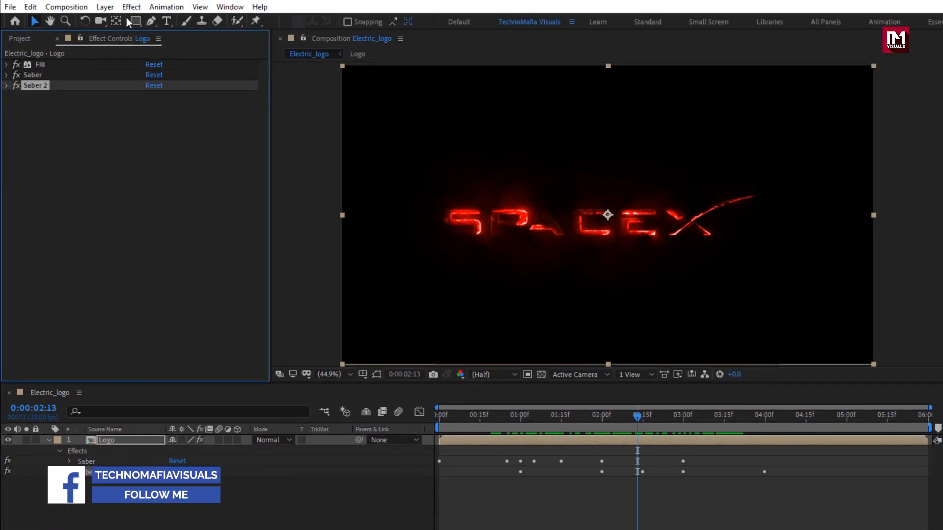
{"action": "left_click", "coordinate": [131, 7]}
{"action": "mouse_move", "coordinate": [187, 391]}
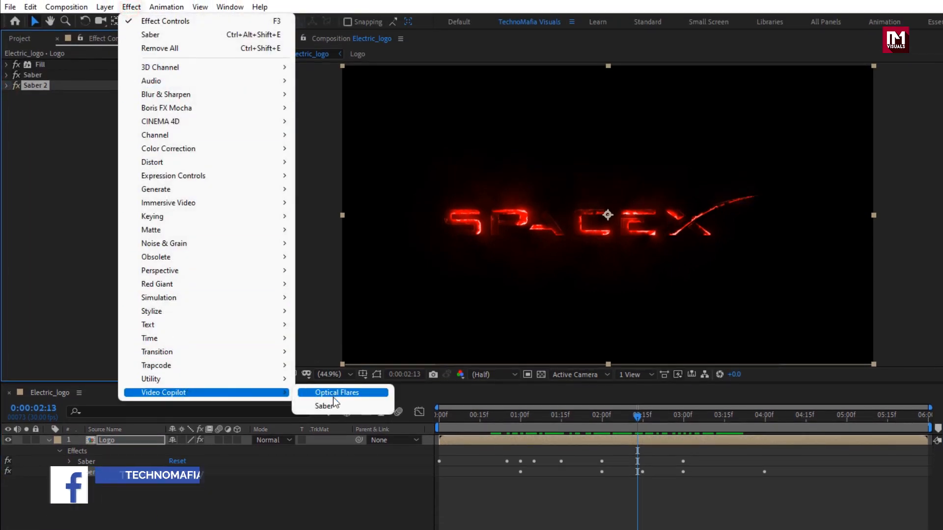
{"action": "left_click", "coordinate": [334, 405]}
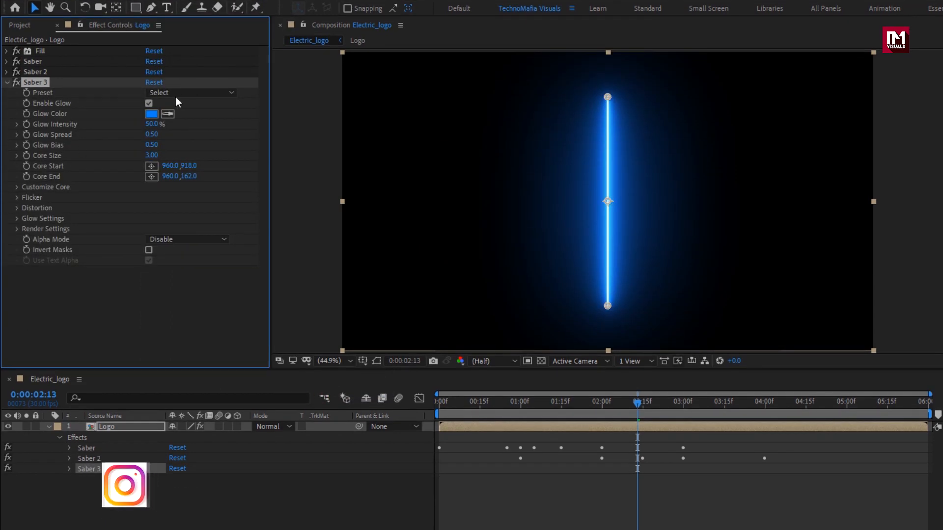
{"action": "left_click", "coordinate": [177, 106]}
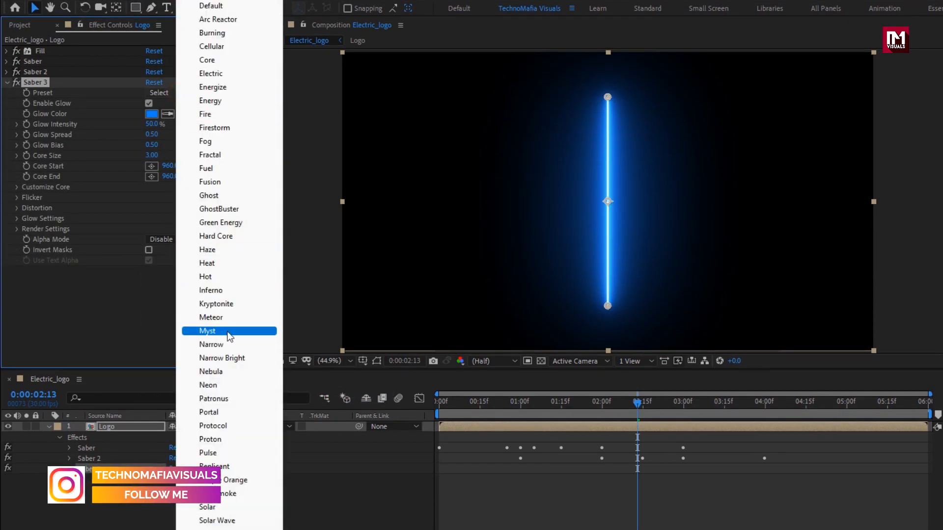
{"action": "left_click", "coordinate": [226, 386]}
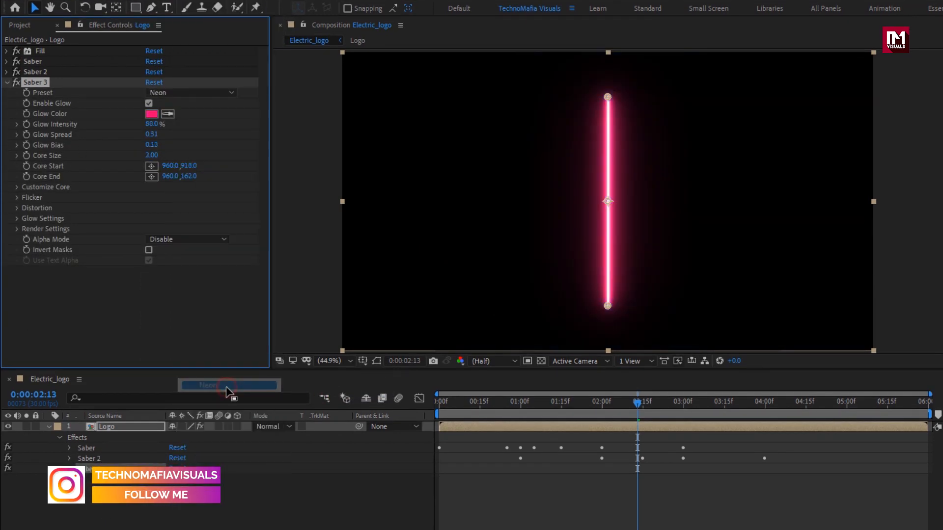
- Set the third Saber's Glow Color to blue (005AFF)
{"action": "left_click", "coordinate": [152, 114]}
{"action": "left_click", "coordinate": [343, 266]}
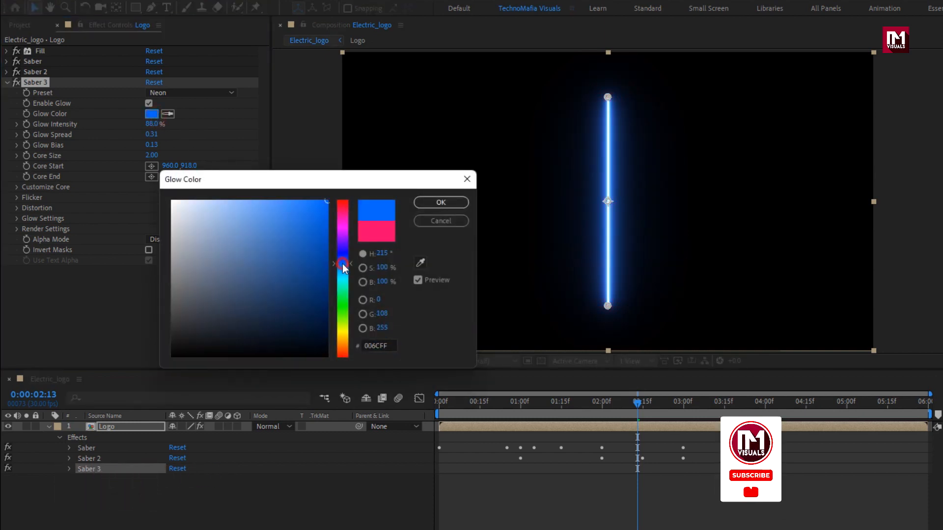
{"action": "left_click_drag", "start_coordinate": [343, 266], "coordinate": [343, 262]}
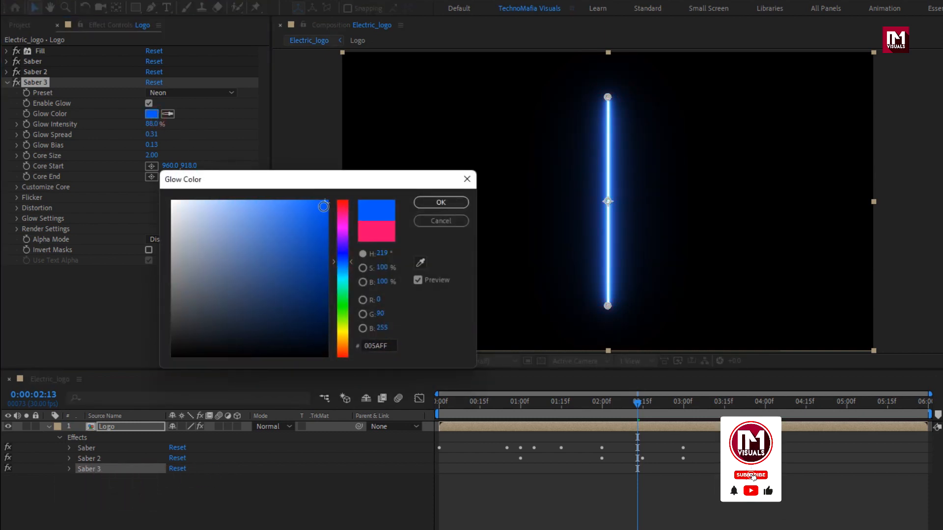
{"action": "left_click", "coordinate": [426, 201]}
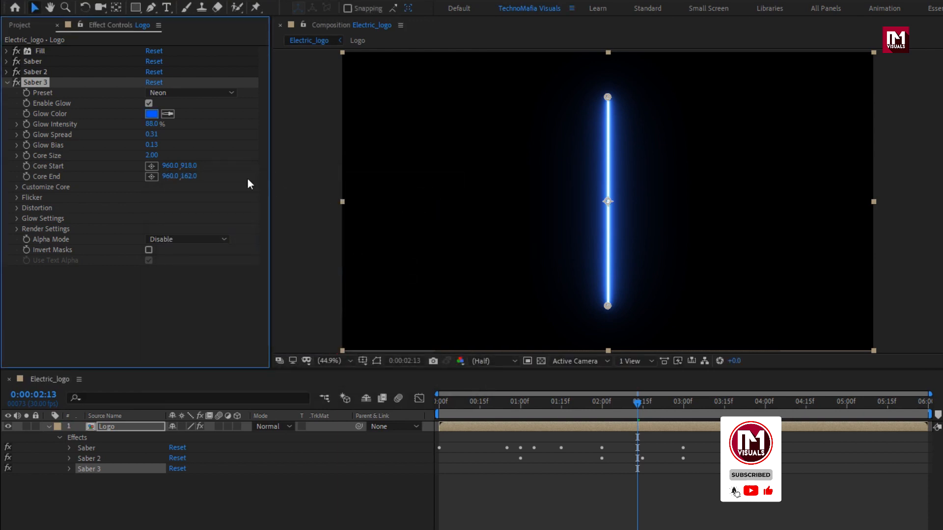
- Set the third Saber's Core Type to Layer Masks and its Mask Evolution to -55°
{"action": "left_click", "coordinate": [17, 188]}
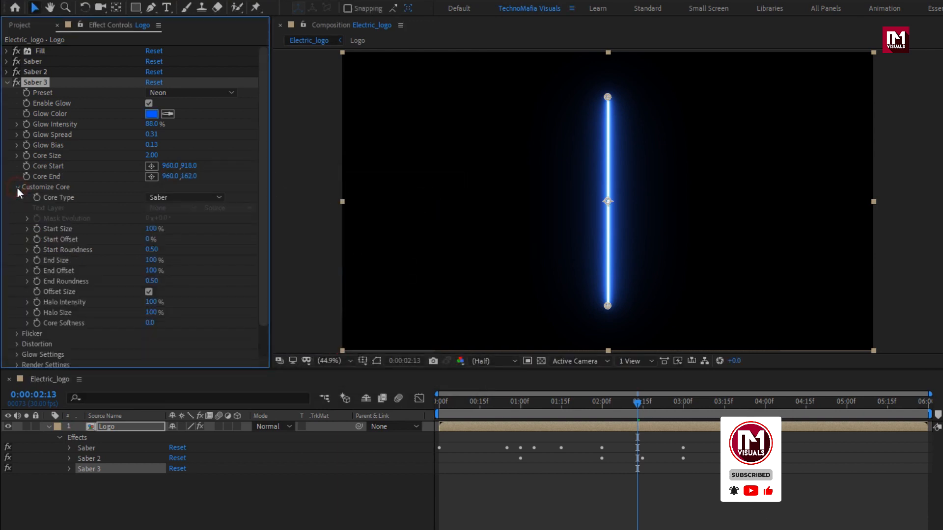
{"action": "left_click", "coordinate": [159, 194]}
{"action": "left_click", "coordinate": [223, 224]}
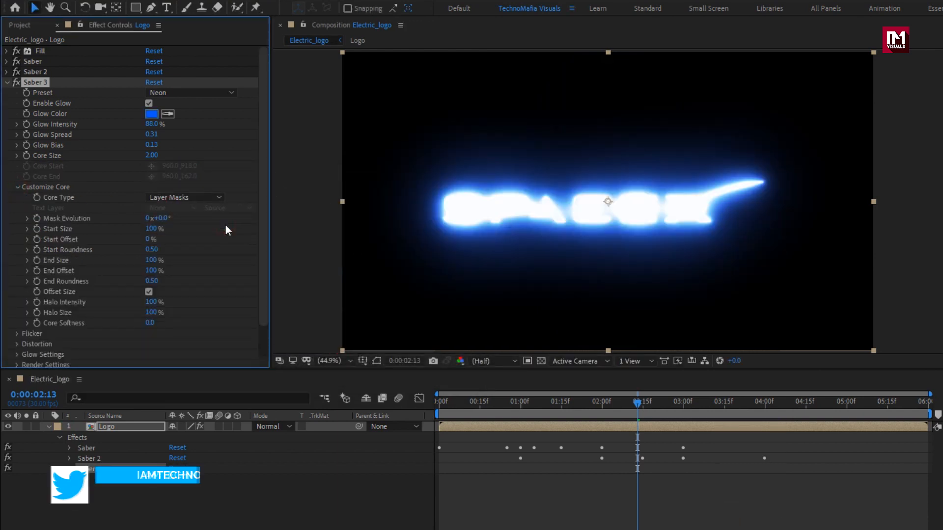
{"action": "left_click", "coordinate": [164, 218]}
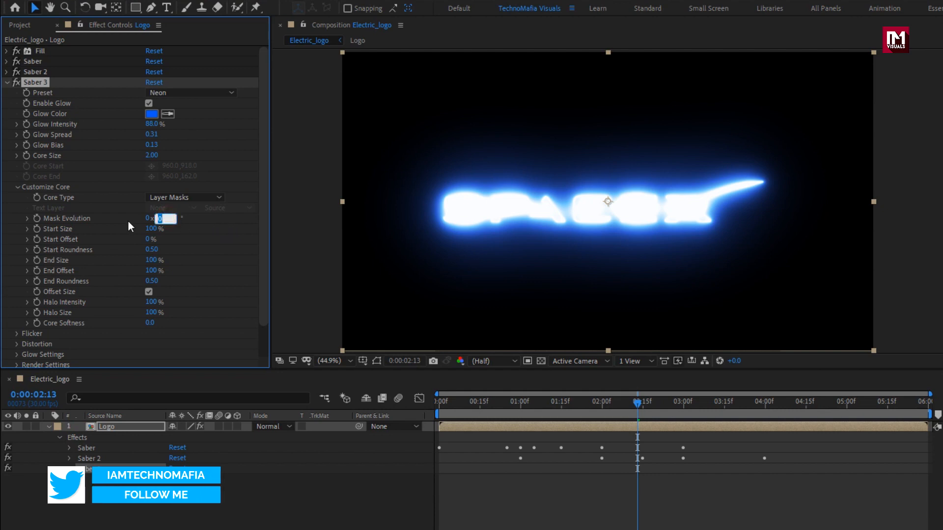
{"action": "type", "text": "-55"}
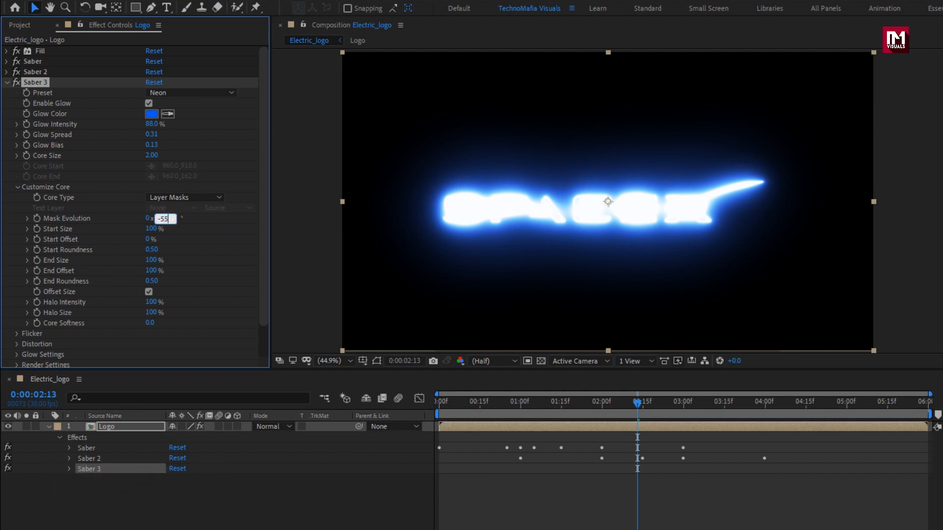
{"action": "key", "text": "Return"}
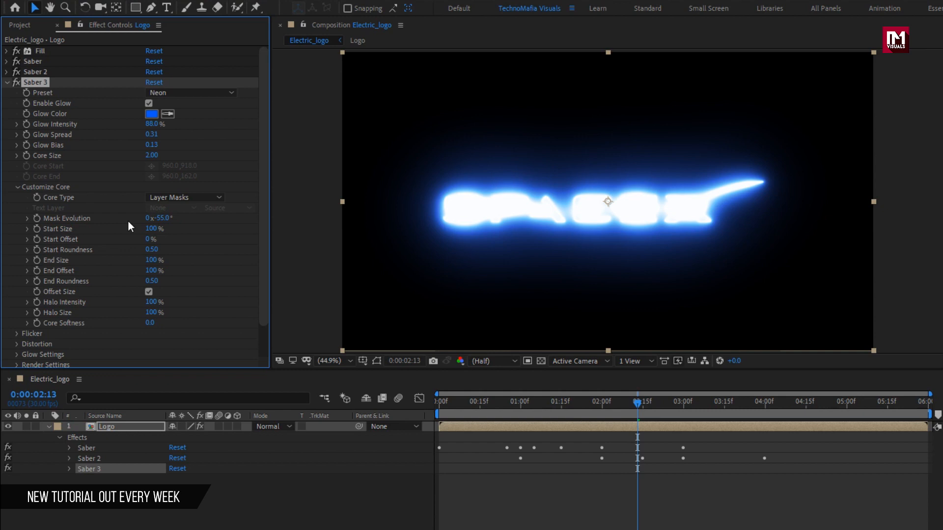
- Keyframe the third Saber's Start Size at 0% at 0:00:01:00
{"action": "left_click", "coordinate": [520, 406]}
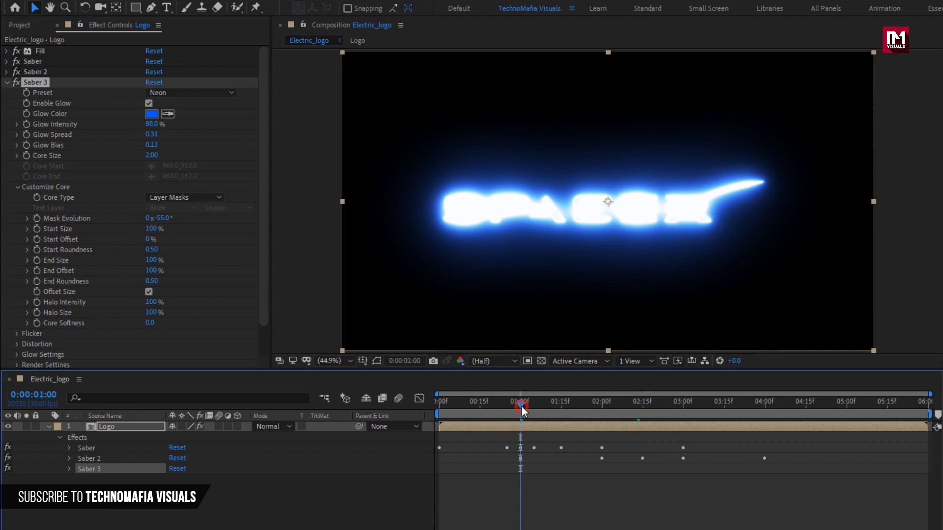
{"action": "left_click", "coordinate": [69, 469]}
{"action": "scroll", "coordinate": [68, 470], "scroll_direction": "down", "scroll_amount": 1}
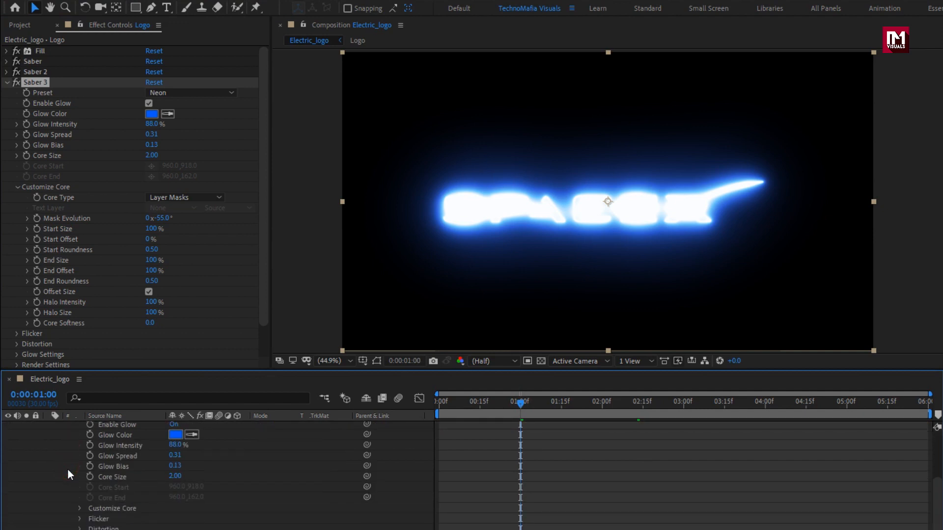
{"action": "left_click", "coordinate": [78, 509]}
{"action": "scroll", "coordinate": [78, 509], "scroll_direction": "down", "scroll_amount": 5}
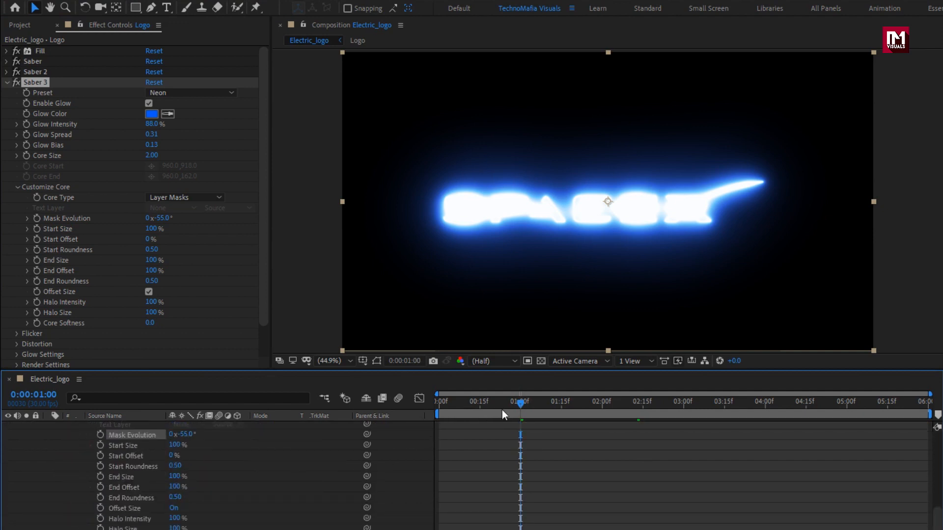
{"action": "left_click", "coordinate": [101, 447]}
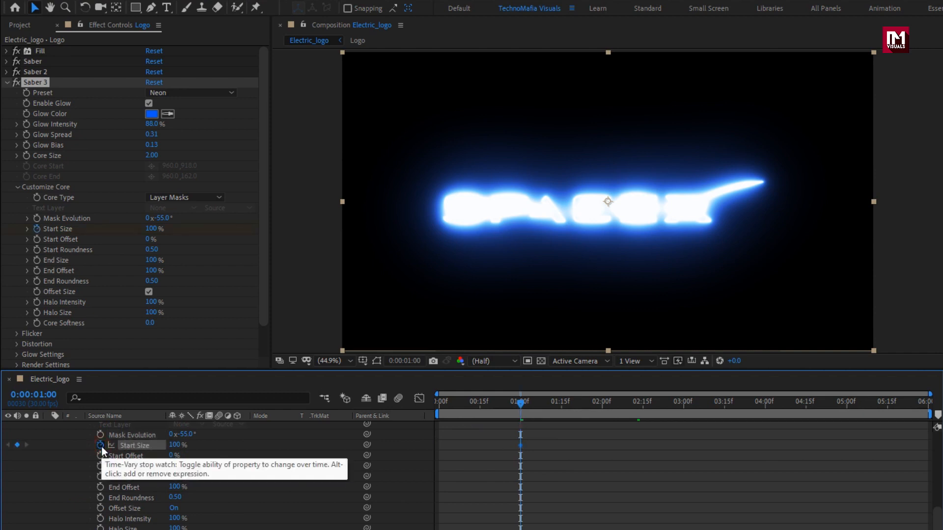
{"action": "left_click", "coordinate": [174, 445]}
{"action": "type", "text": "0"}
{"action": "key", "text": "Return"}
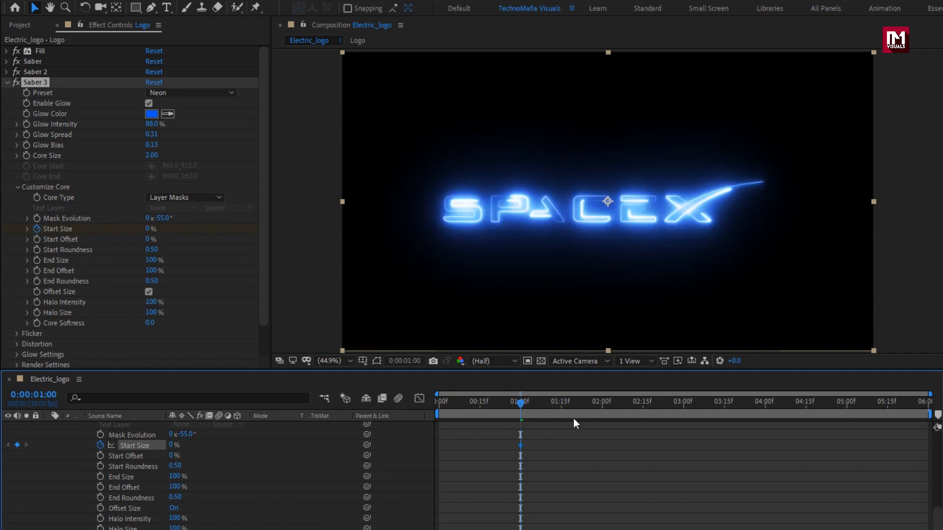
- Keyframe the third Saber's Start Size at 200% at 0:00:02:00 and hold it with another keyframe at 0:00:03:00
{"action": "left_click_drag", "start_coordinate": [573, 418], "coordinate": [603, 417]}
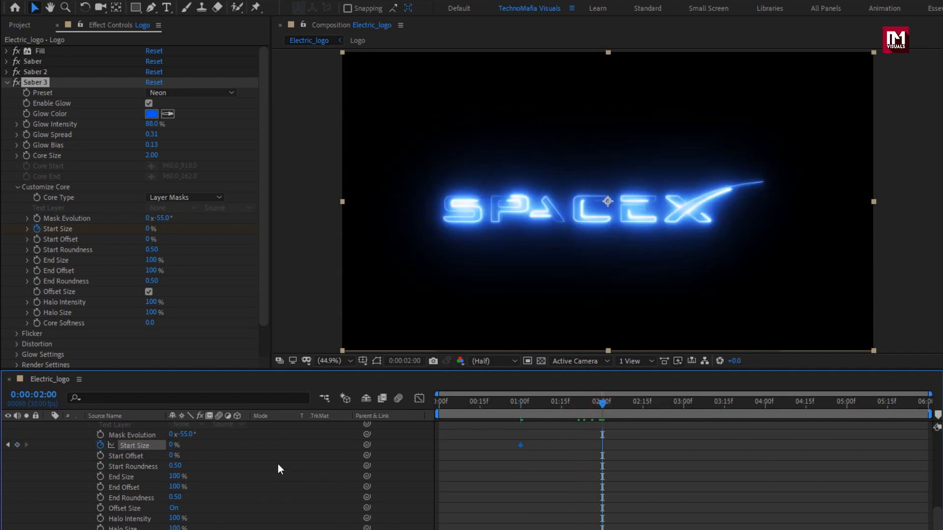
{"action": "left_click", "coordinate": [175, 446]}
{"action": "type", "text": "200"}
{"action": "key", "text": "Return"}
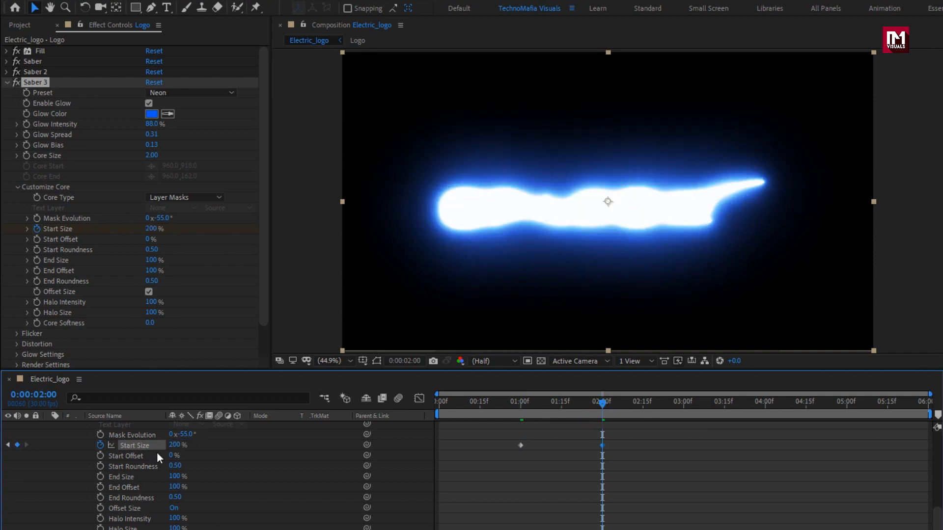
{"action": "left_click_drag", "start_coordinate": [678, 404], "coordinate": [685, 417]}
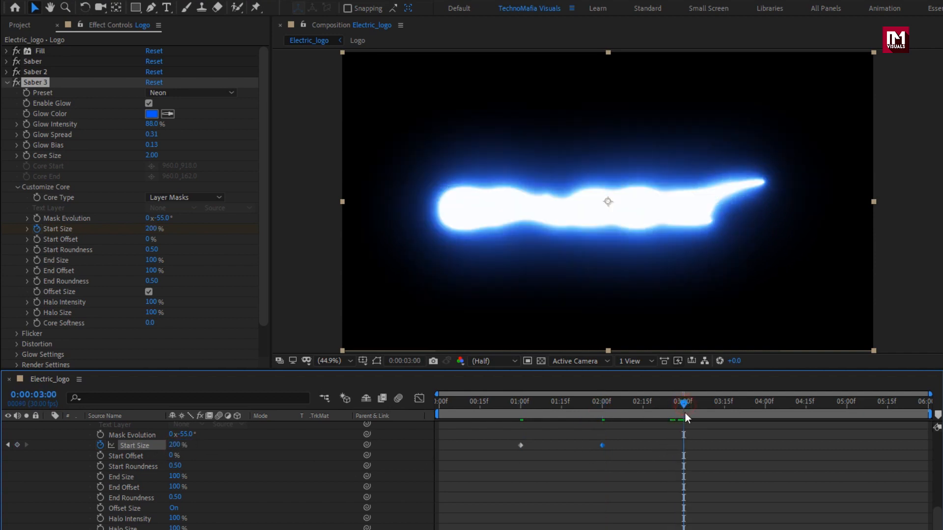
{"action": "left_click", "coordinate": [18, 445]}
- Keyframe the third Saber's Start Size at 0% at 0:00:05:00
{"action": "left_click_drag", "start_coordinate": [684, 403], "coordinate": [847, 405]}
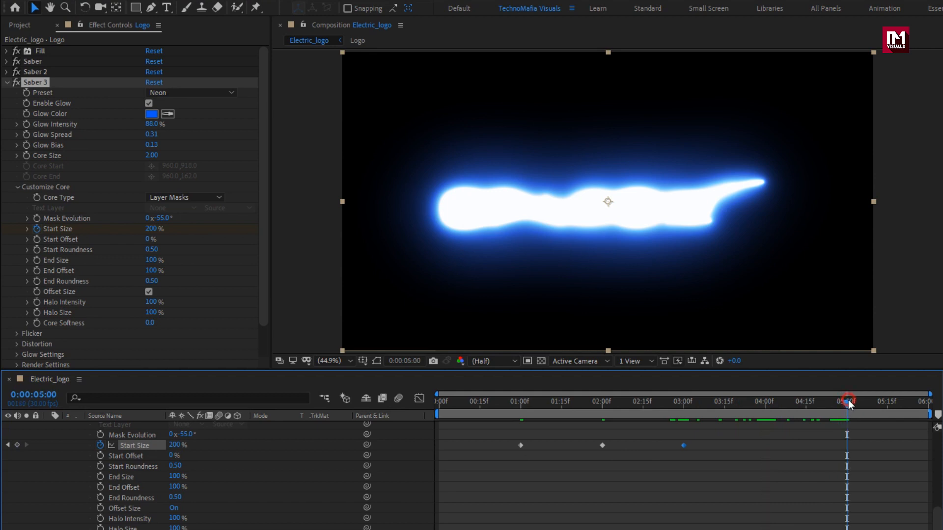
{"action": "left_click", "coordinate": [175, 445]}
{"action": "type", "text": "0"}
{"action": "key", "text": "Return"}
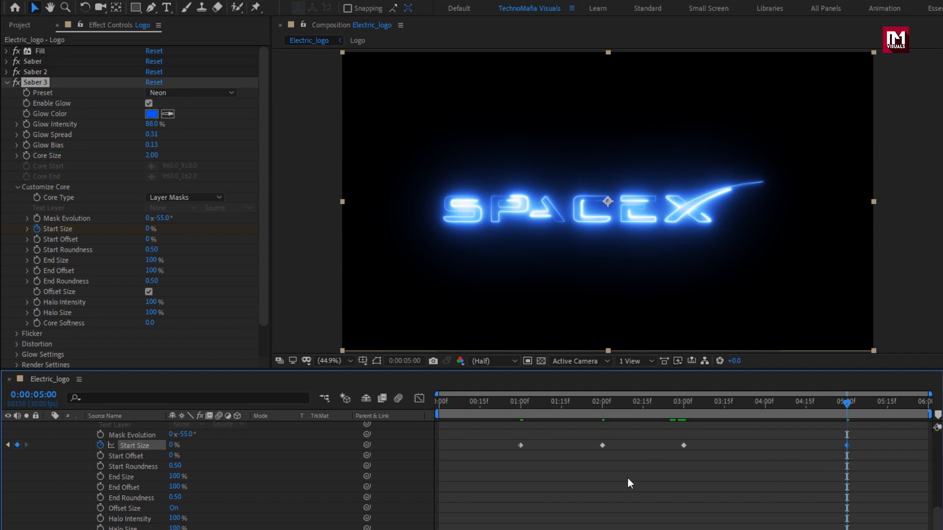
- Keyframe the third Saber's Start Offset at 0% at 0:00:05:00 and 75% at 0:00:01:00, then preview the animation
{"action": "left_click", "coordinate": [101, 457]}
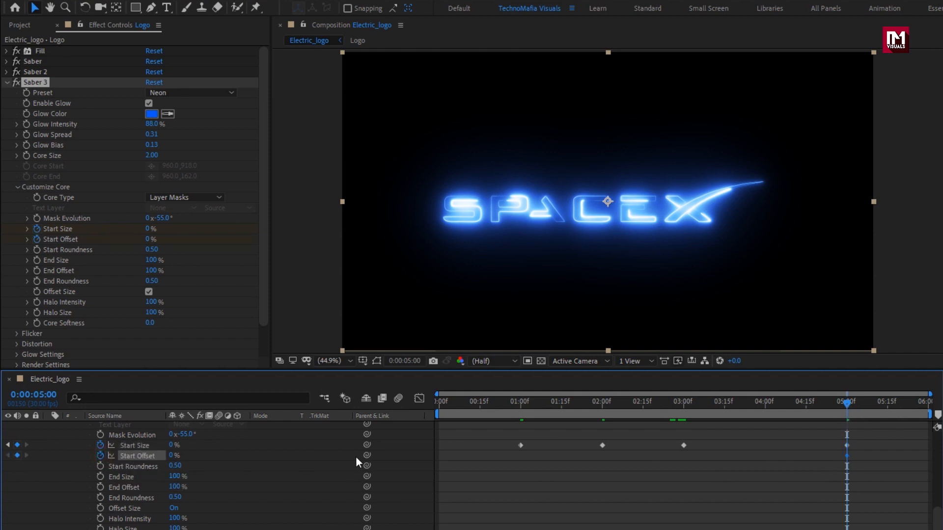
{"action": "left_click", "coordinate": [522, 407]}
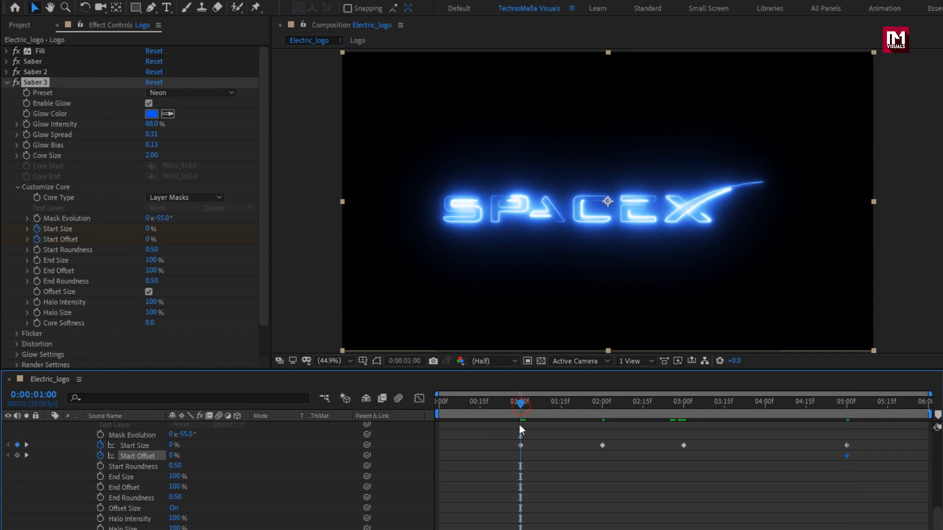
{"action": "left_click", "coordinate": [174, 456]}
{"action": "type", "text": "75"}
{"action": "key", "text": "Return"}
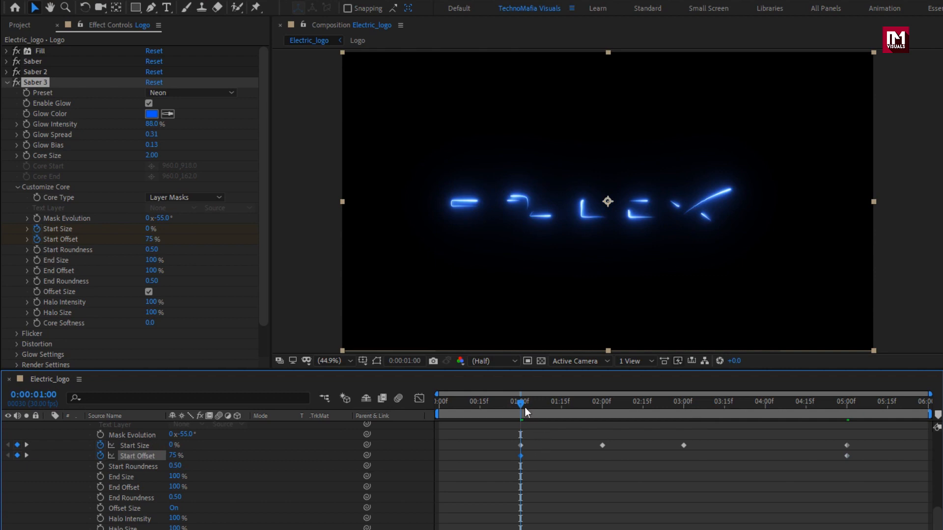
{"action": "left_click_drag", "start_coordinate": [524, 402], "coordinate": [543, 398]}
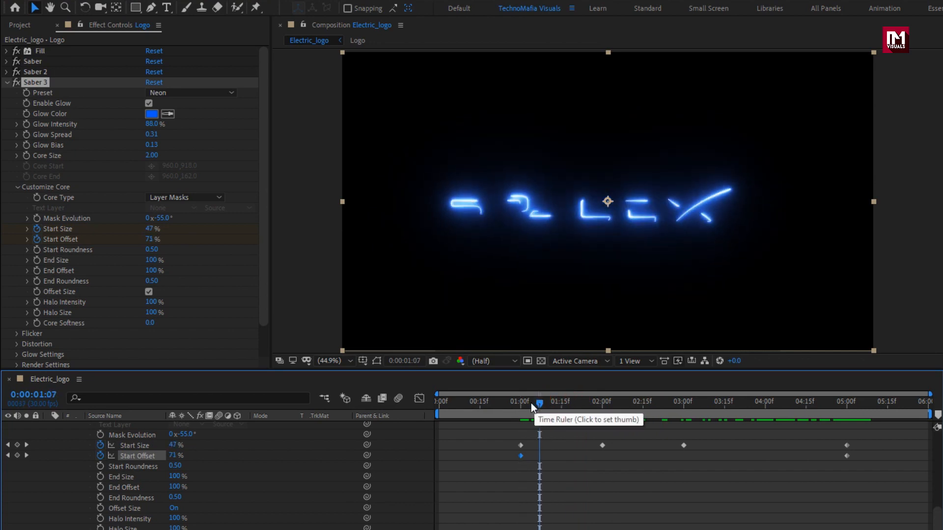
- Set the third Saber's End Size to 0% and move the current time to 0:00:03:00
{"action": "left_click", "coordinate": [175, 477]}
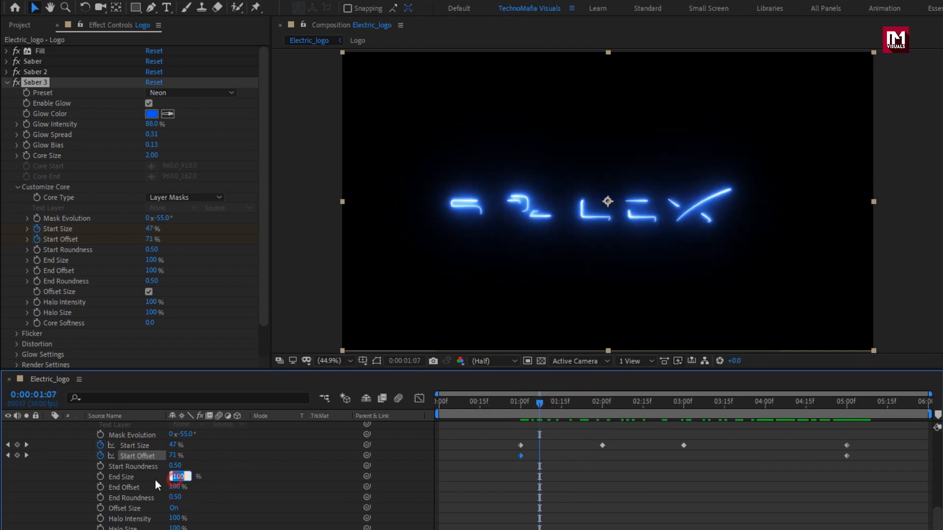
{"action": "type", "text": "0"}
{"action": "key", "text": "Return"}
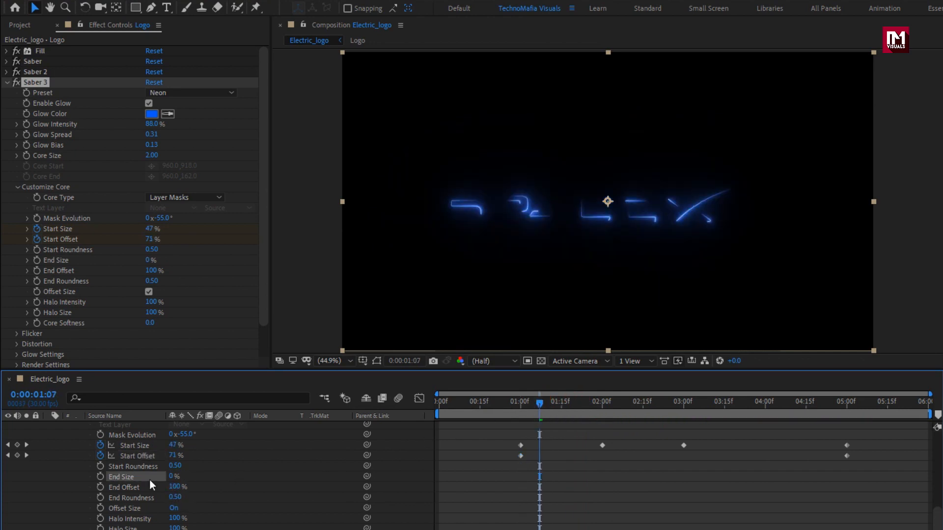
{"action": "left_click", "coordinate": [687, 408]}
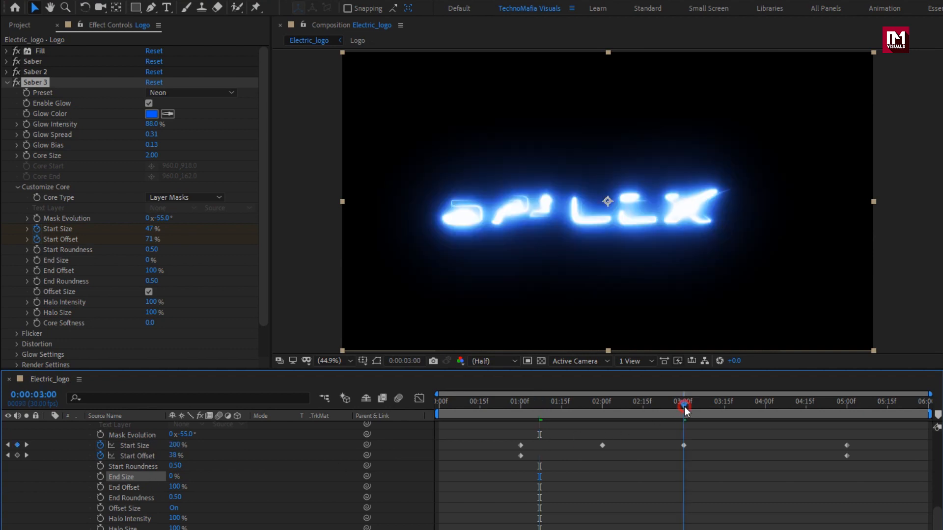
- Keyframe the third Saber's End Offset at 100% at 0:00:03:00 and 0% at 0:00:05:00, then preview the animation
{"action": "left_click", "coordinate": [101, 487]}
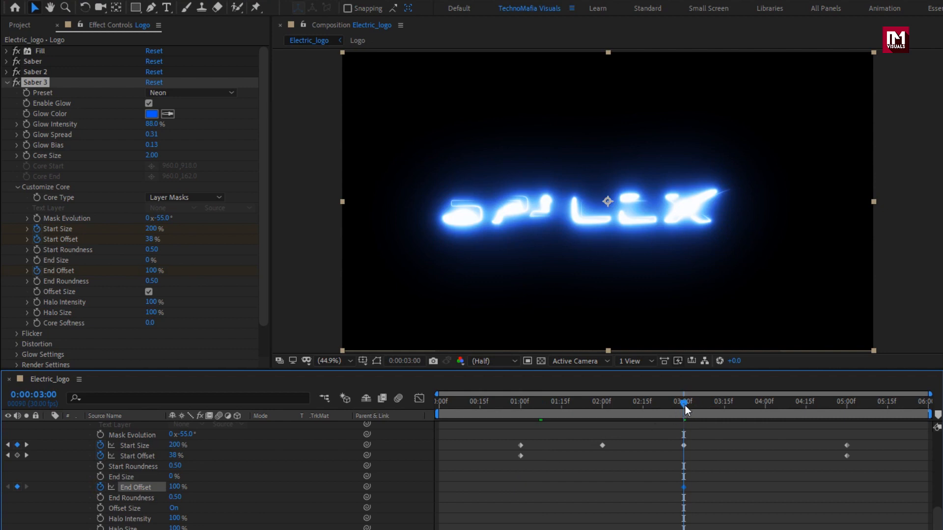
{"action": "left_click_drag", "start_coordinate": [685, 406], "coordinate": [847, 408]}
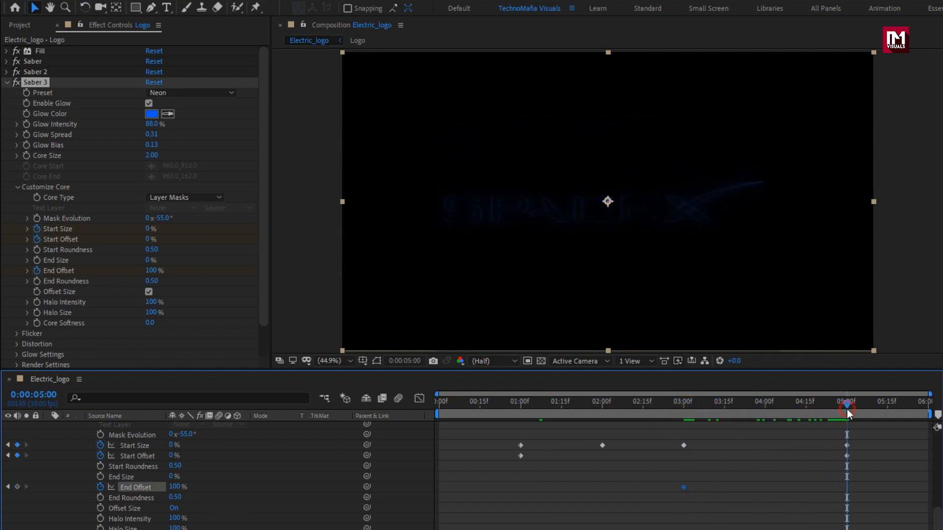
{"action": "left_click", "coordinate": [177, 487]}
{"action": "type", "text": "0"}
{"action": "key", "text": "Return"}
{"action": "left_click_drag", "start_coordinate": [525, 405], "coordinate": [641, 408]}
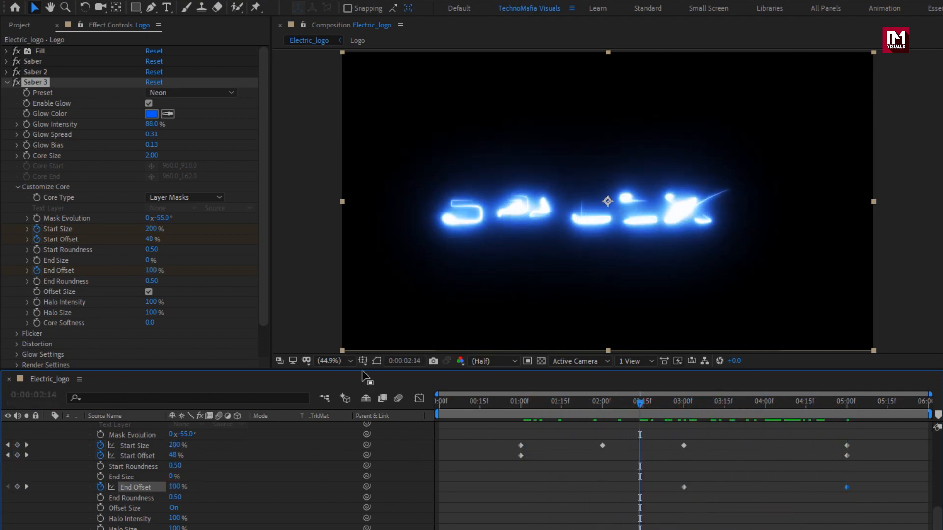
- Set the third Saber's Flicker Intensity to 60% and Flicker Speed to 23, enable Mask Randomization, and preview the flicker
{"action": "scroll", "coordinate": [138, 337], "scroll_direction": "down", "scroll_amount": 2}
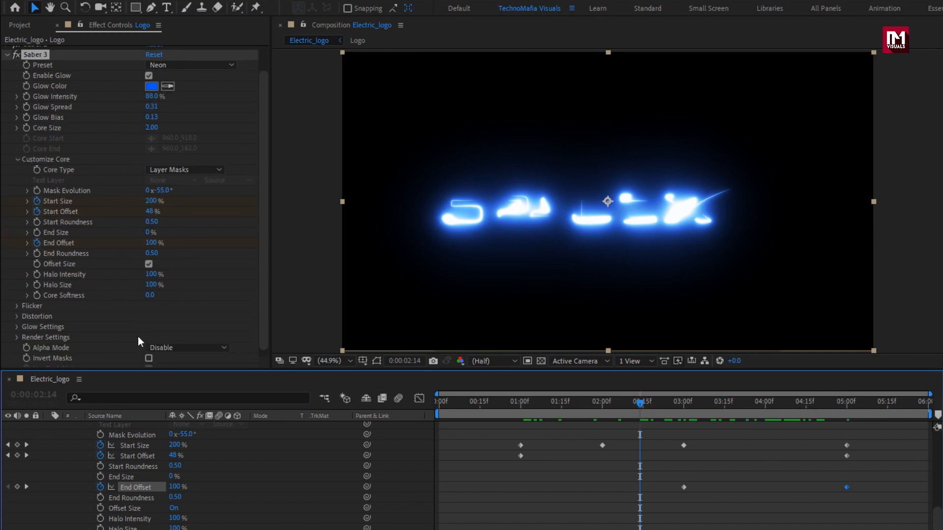
{"action": "left_click", "coordinate": [19, 300]}
{"action": "scroll", "coordinate": [19, 299], "scroll_direction": "down", "scroll_amount": 1}
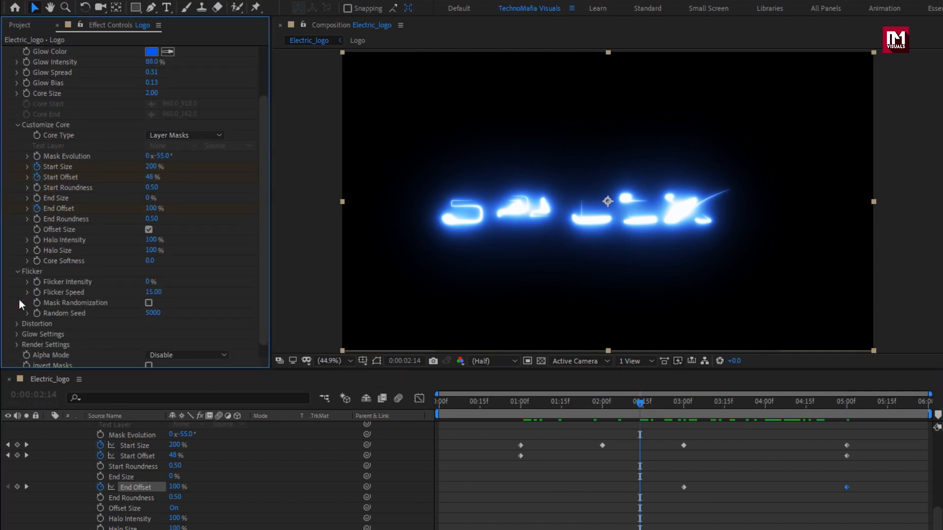
{"action": "left_click", "coordinate": [147, 283]}
{"action": "type", "text": "60"}
{"action": "key", "text": "Return"}
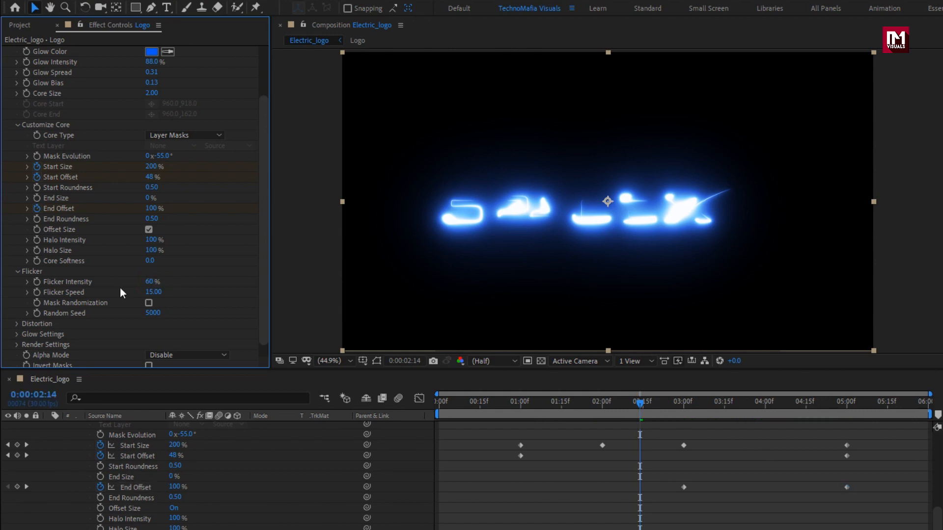
{"action": "left_click", "coordinate": [146, 292]}
{"action": "type", "text": "23"}
{"action": "key", "text": "Return"}
{"action": "left_click", "coordinate": [148, 302]}
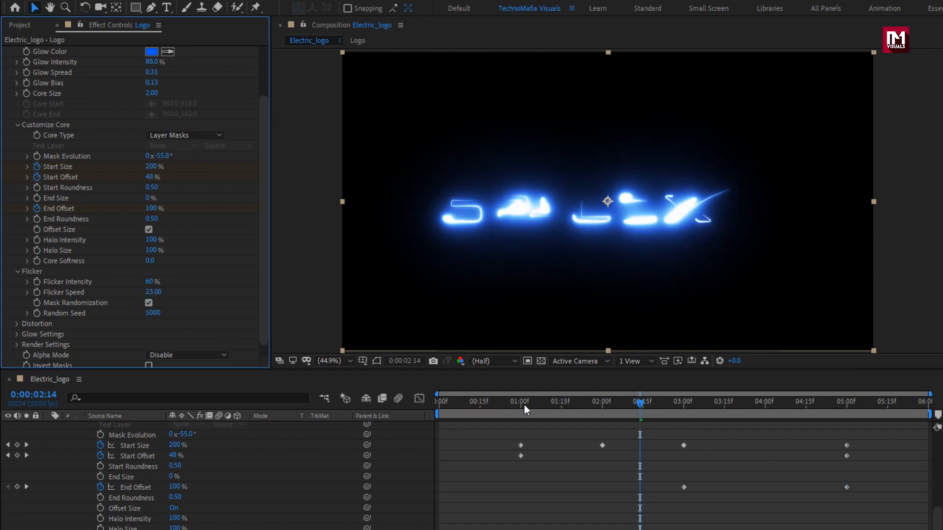
{"action": "left_click_drag", "start_coordinate": [524, 404], "coordinate": [664, 415]}
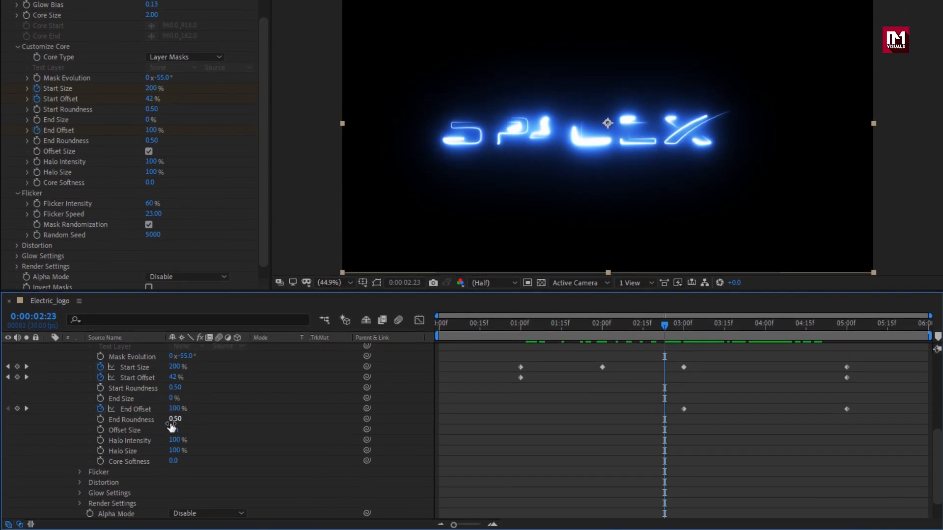
- Keyframe the third Saber's Glow Intensity Multiplier at 80 at 0:00:01:26
{"action": "scroll", "coordinate": [172, 430], "scroll_direction": "down", "scroll_amount": 2}
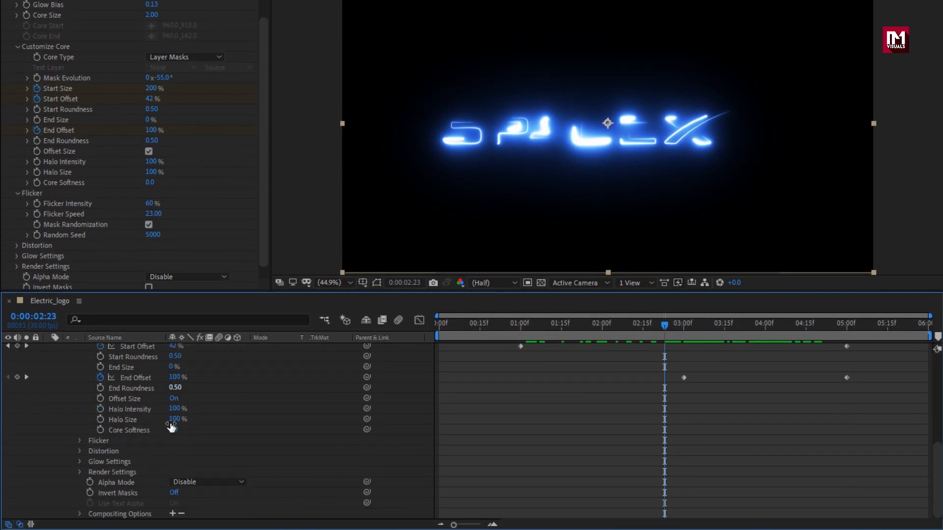
{"action": "left_click", "coordinate": [80, 462]}
{"action": "scroll", "coordinate": [81, 462], "scroll_direction": "down", "scroll_amount": 3}
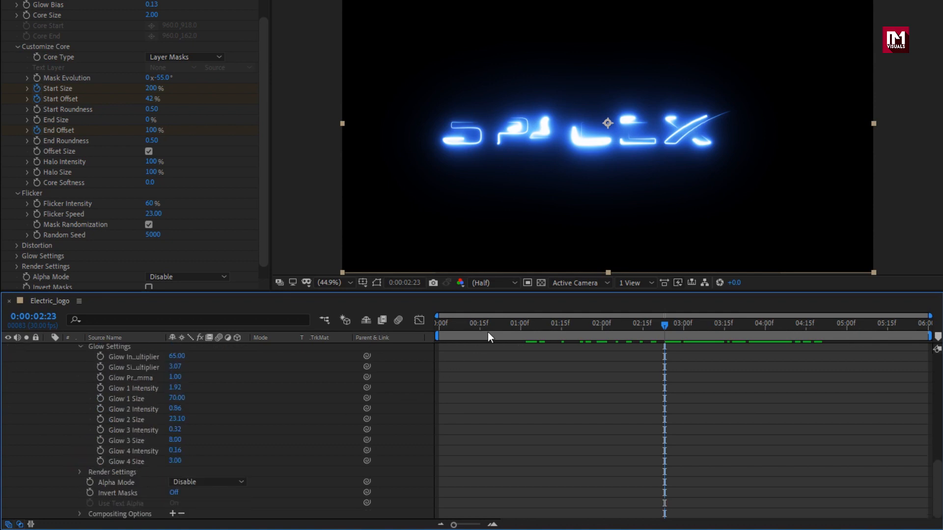
{"action": "left_click_drag", "start_coordinate": [564, 327], "coordinate": [590, 326]}
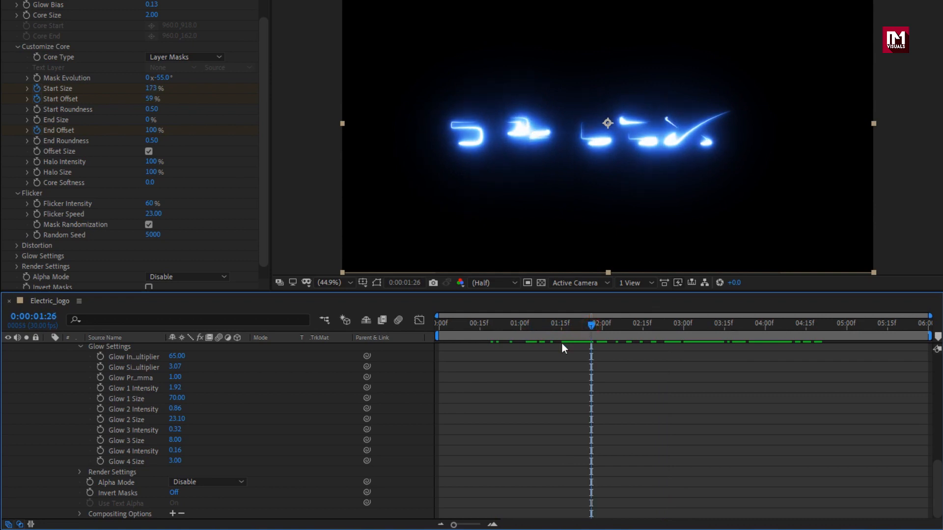
{"action": "left_click", "coordinate": [101, 357]}
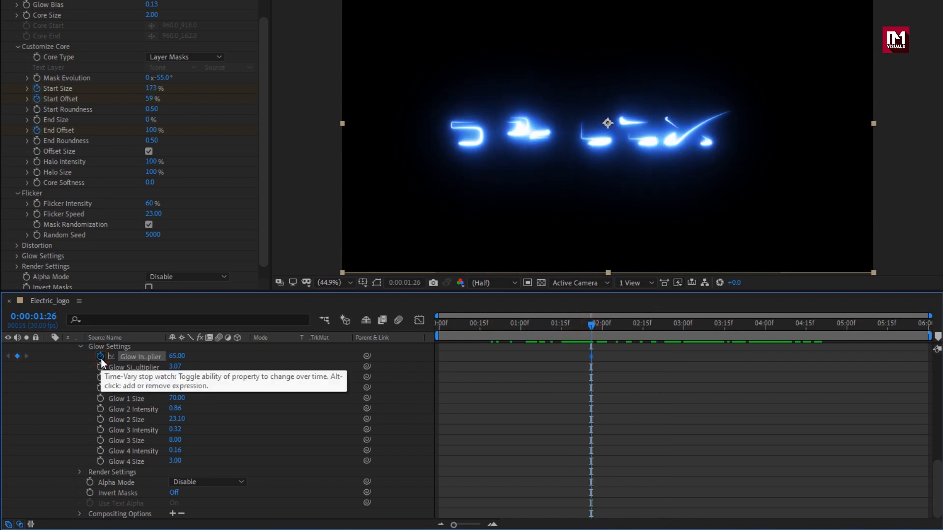
{"action": "left_click", "coordinate": [175, 357]}
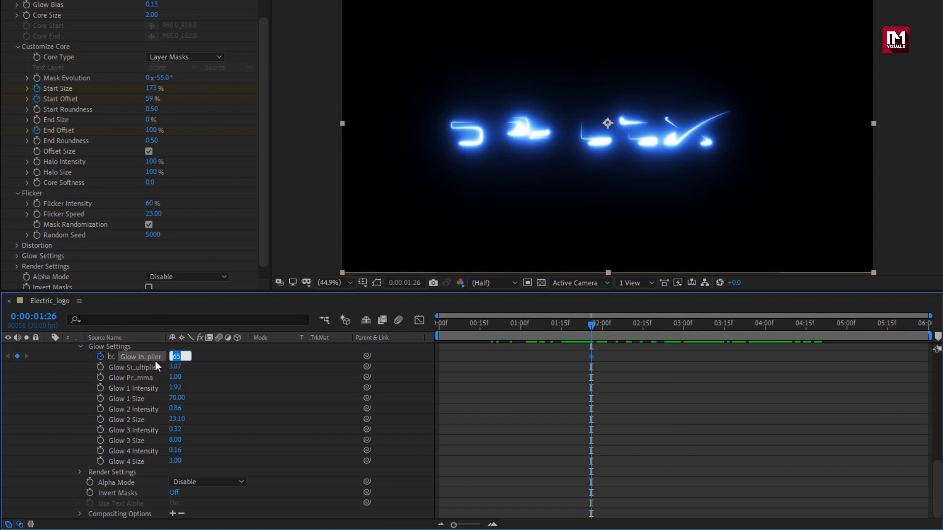
{"action": "type", "text": "80"}
{"action": "key", "text": "Return"}
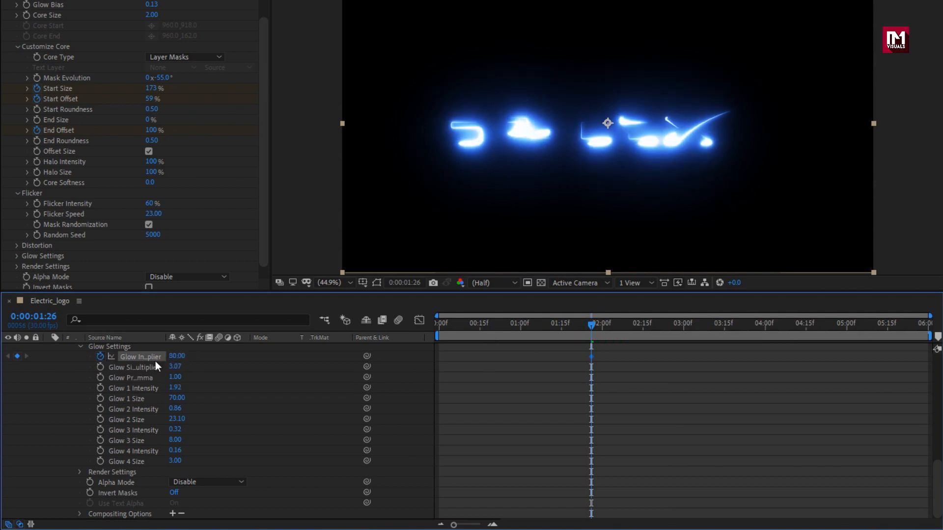
- Keyframe the third Saber's Glow Intensity Multiplier at 0 at 0:00:02:00 and 10 at 0:00:02:05
{"action": "left_click_drag", "start_coordinate": [593, 325], "coordinate": [602, 326]}
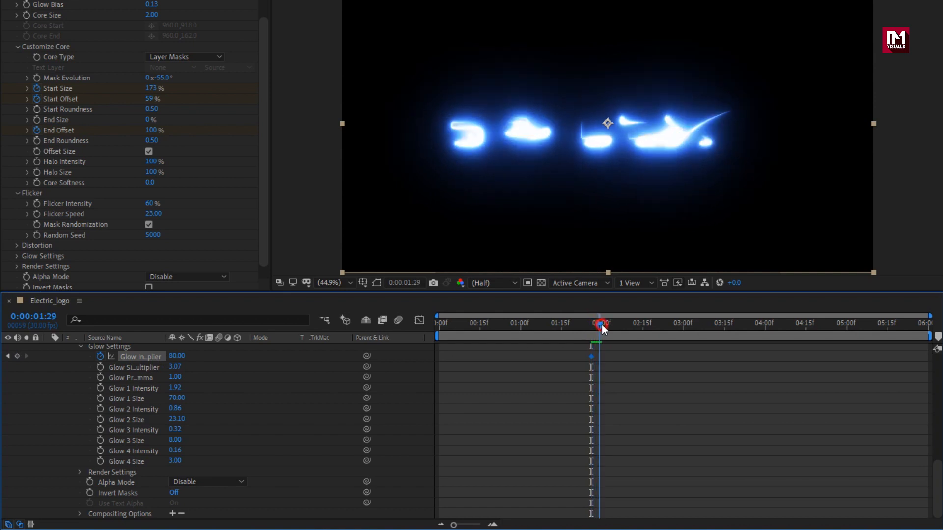
{"action": "left_click", "coordinate": [177, 355]}
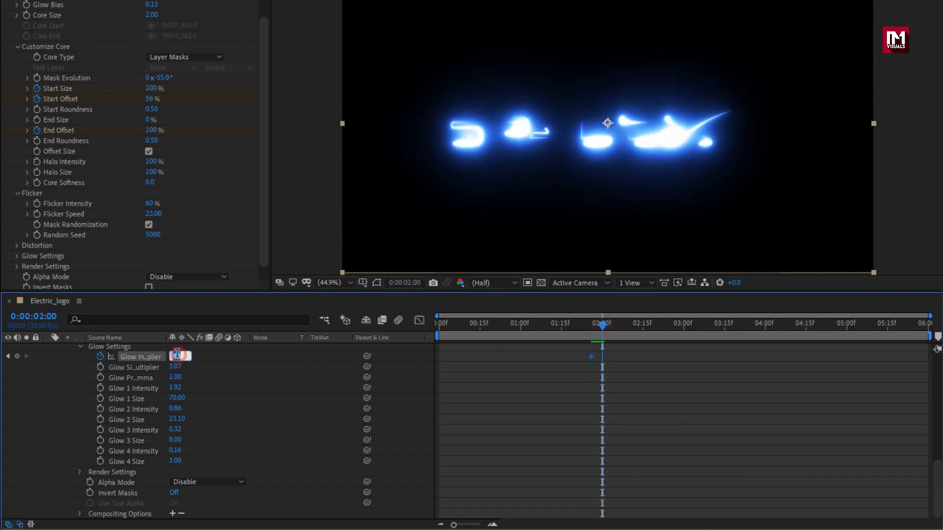
{"action": "type", "text": "0"}
{"action": "key", "text": "Return"}
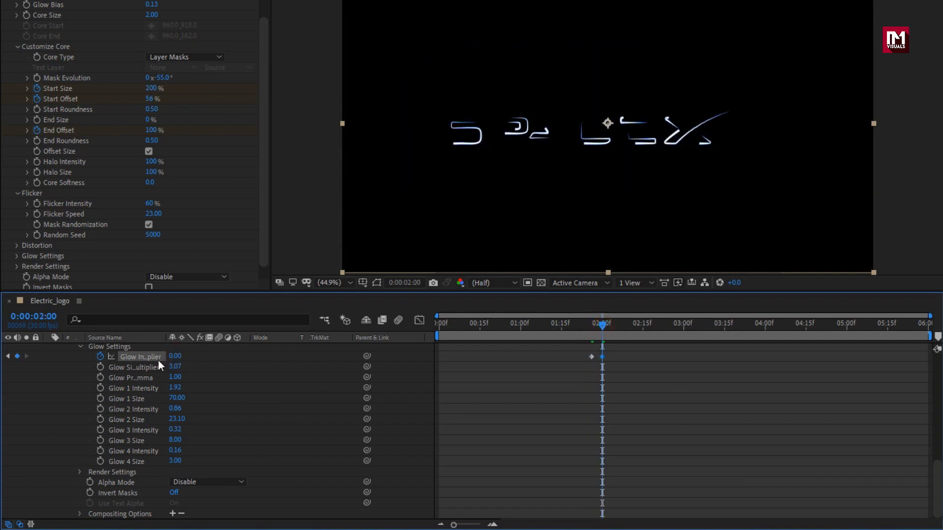
{"action": "left_click_drag", "start_coordinate": [603, 333], "coordinate": [617, 329]}
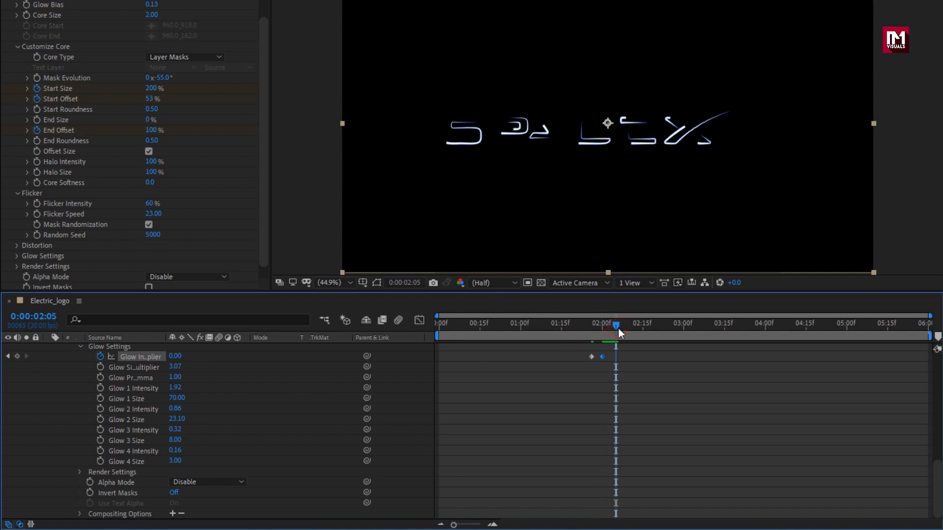
{"action": "left_click", "coordinate": [172, 357]}
{"action": "type", "text": "10"}
{"action": "key", "text": "Return"}
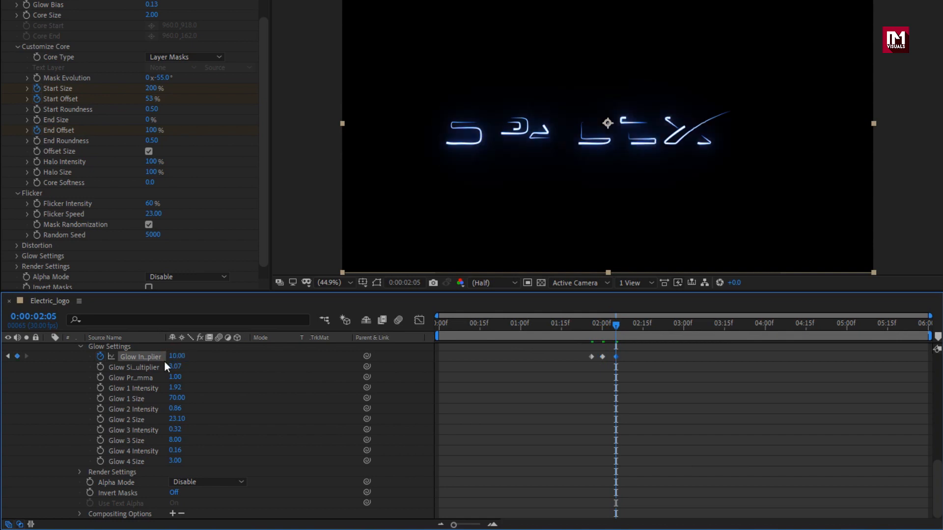
- Keyframe the third Saber's Glow Intensity Multiplier at 5 at 0:00:02:15 and 60 at 0:00:03:00
{"action": "left_click_drag", "start_coordinate": [624, 333], "coordinate": [644, 329]}
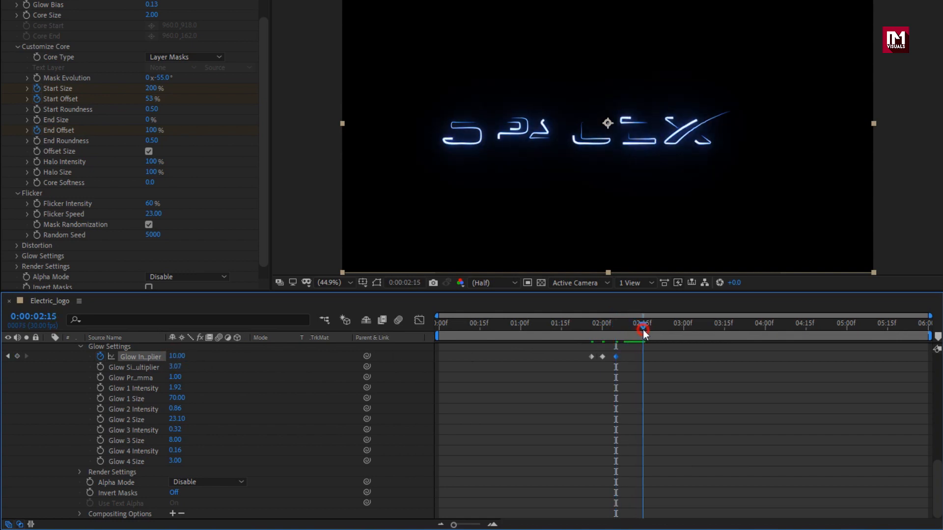
{"action": "left_click", "coordinate": [178, 357]}
{"action": "type", "text": "5"}
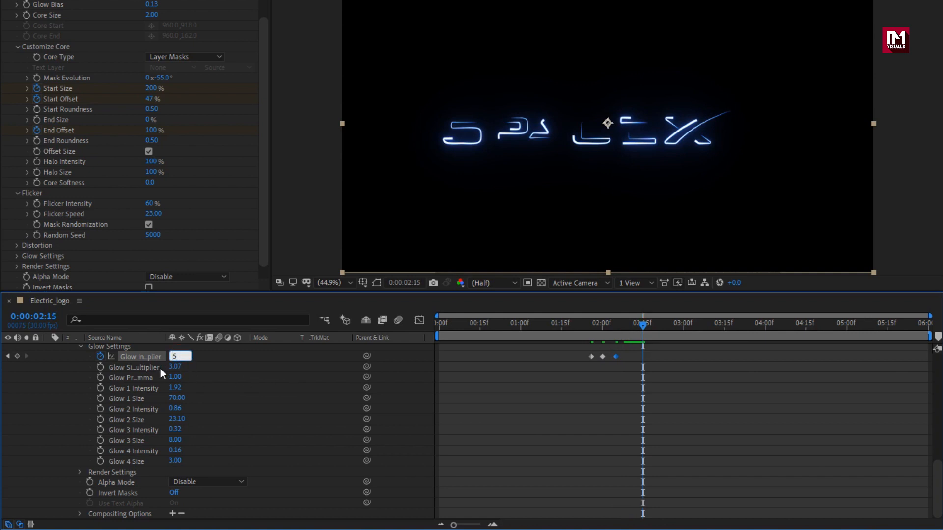
{"action": "key", "text": "Return"}
{"action": "left_click_drag", "start_coordinate": [640, 329], "coordinate": [682, 328]}
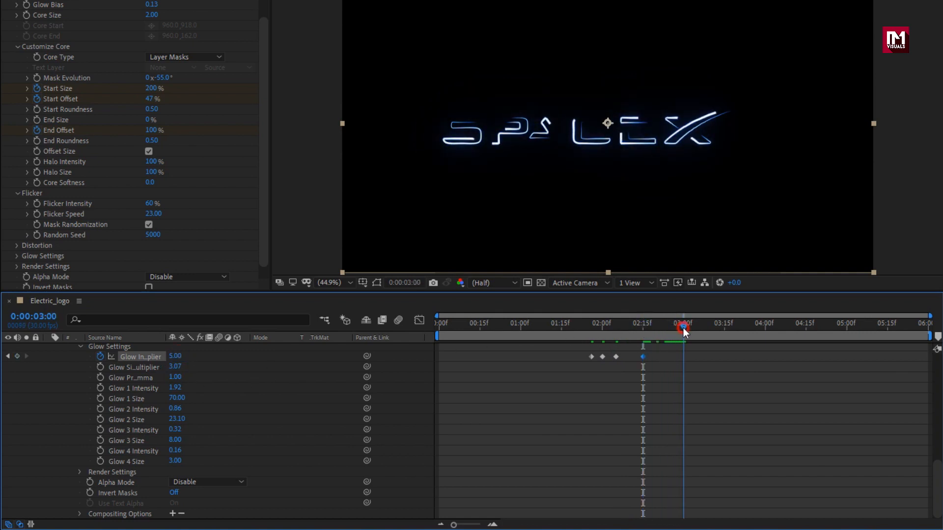
{"action": "left_click", "coordinate": [180, 356]}
{"action": "type", "text": "60"}
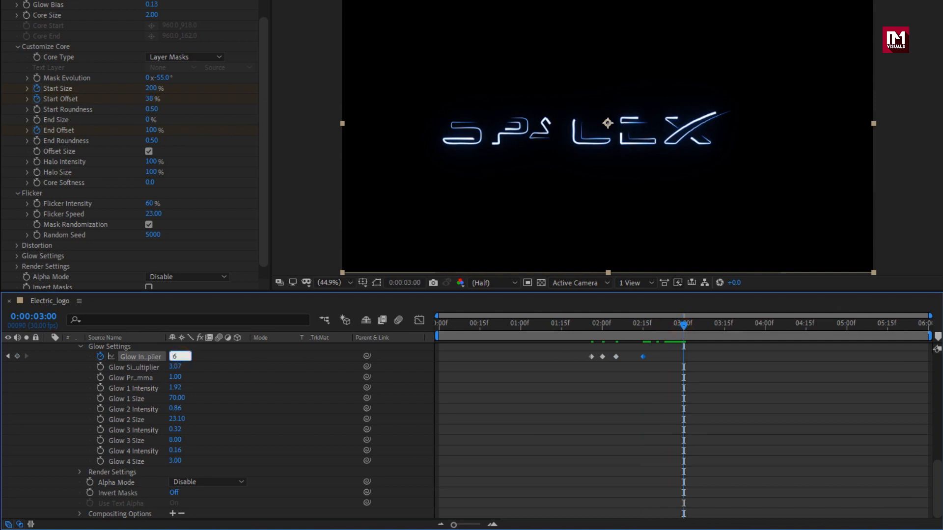
{"action": "key", "text": "Return"}
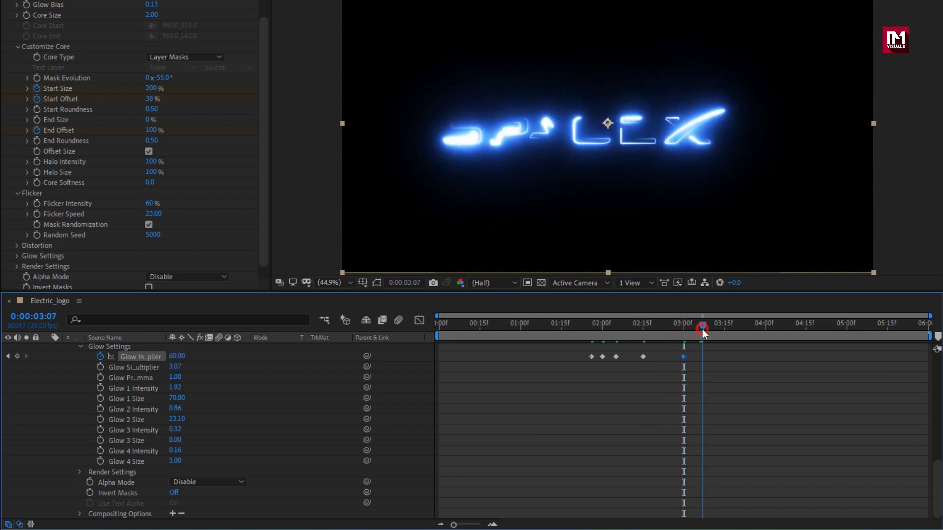
- Keyframe the third Saber's Glow Intensity Multiplier at 80 at 0:00:03:15 and 60 at 0:00:04:00, then preview the animation
{"action": "left_click_drag", "start_coordinate": [702, 329], "coordinate": [725, 330]}
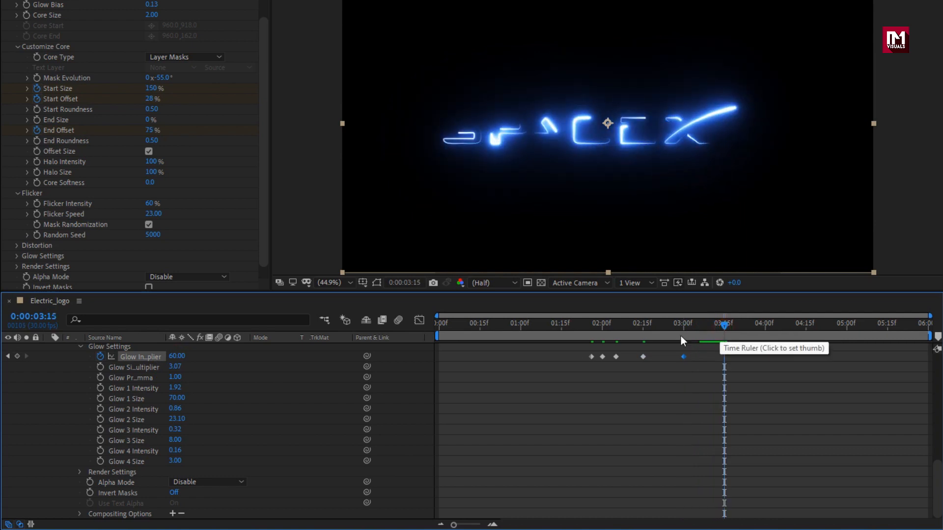
{"action": "left_click", "coordinate": [173, 357]}
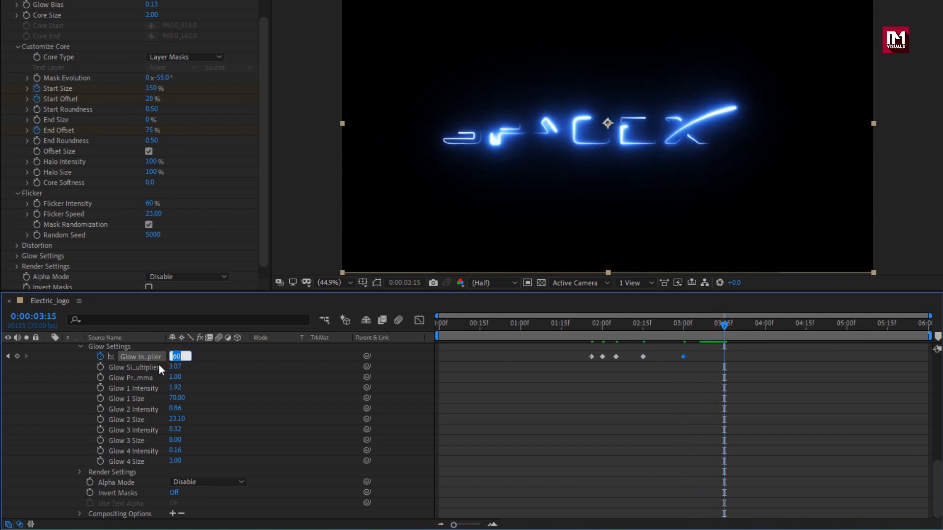
{"action": "type", "text": "80"}
{"action": "key", "text": "Return"}
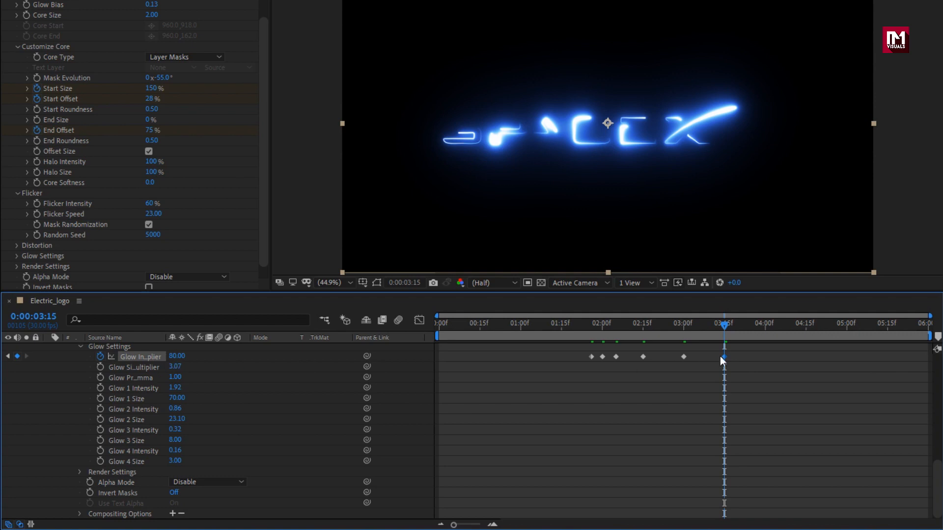
{"action": "left_click_drag", "start_coordinate": [761, 331], "coordinate": [765, 330]}
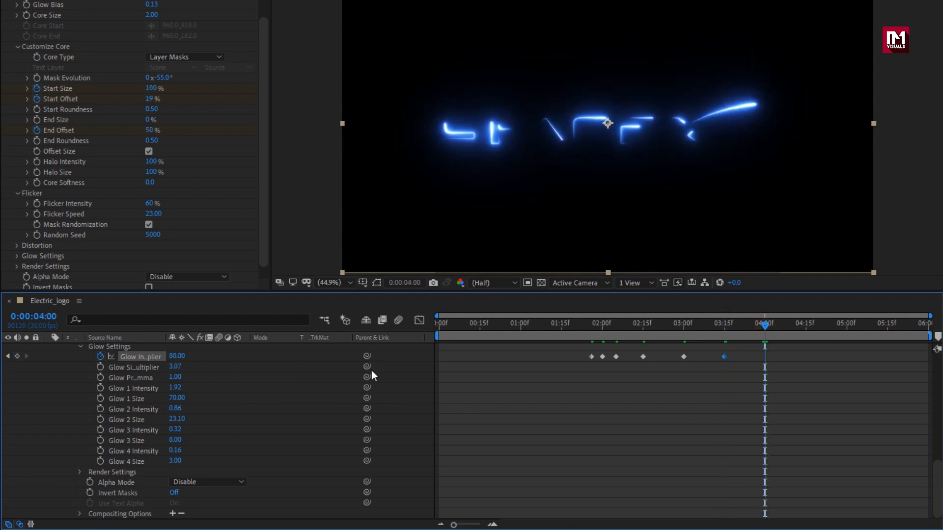
{"action": "left_click", "coordinate": [178, 356]}
{"action": "type", "text": "60"}
{"action": "key", "text": "Return"}
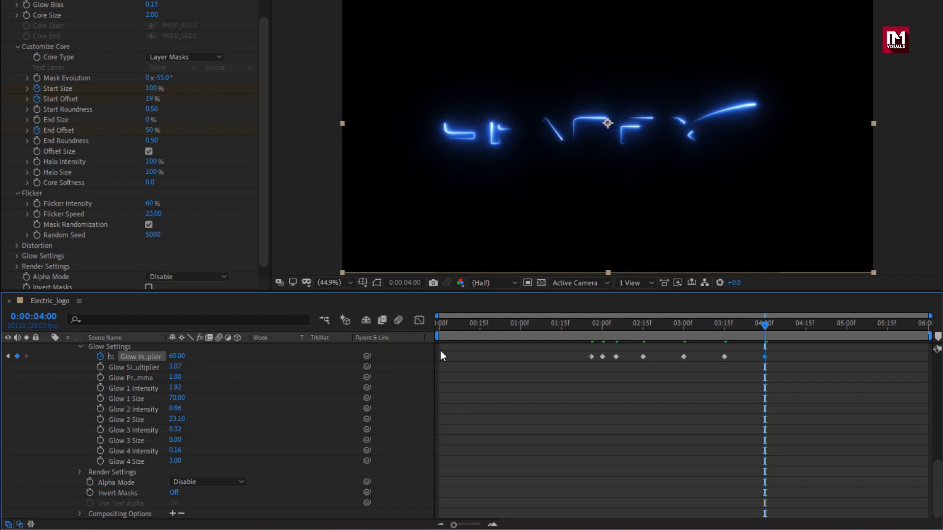
{"action": "left_click_drag", "start_coordinate": [538, 328], "coordinate": [795, 322]}
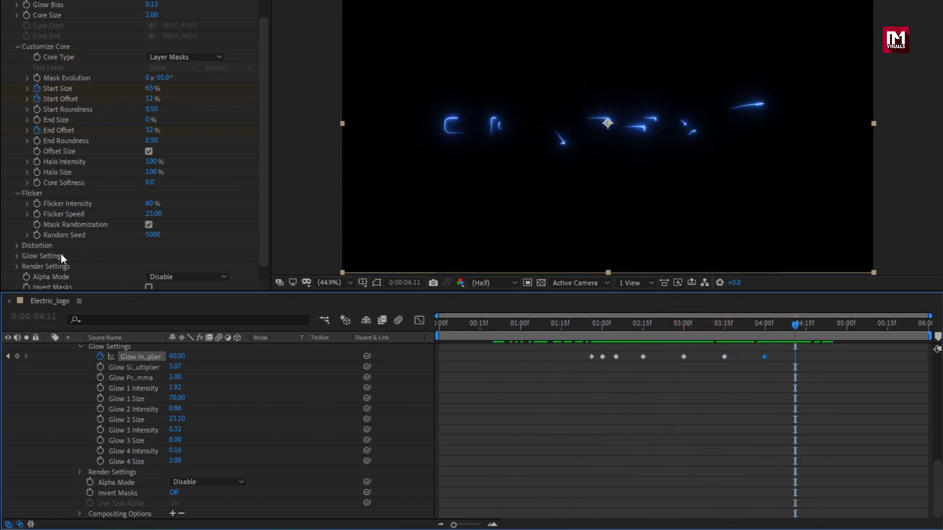
- Set the third Saber's Composite Settings to Add and its Alpha Mode to Mask Core, then preview the combined effects
{"action": "scroll", "coordinate": [61, 255], "scroll_direction": "down", "scroll_amount": 1}
{"action": "left_click", "coordinate": [17, 252]}
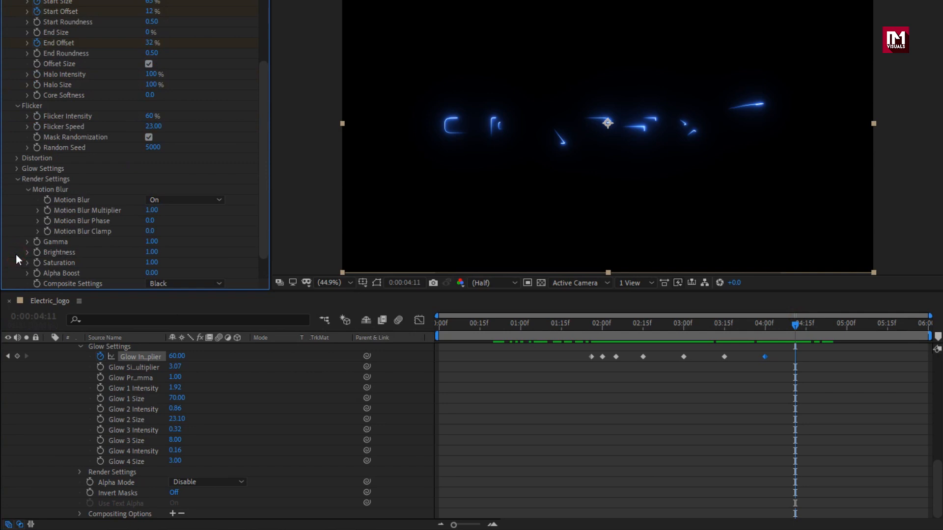
{"action": "scroll", "coordinate": [16, 255], "scroll_direction": "down", "scroll_amount": 2}
{"action": "left_click", "coordinate": [187, 253]}
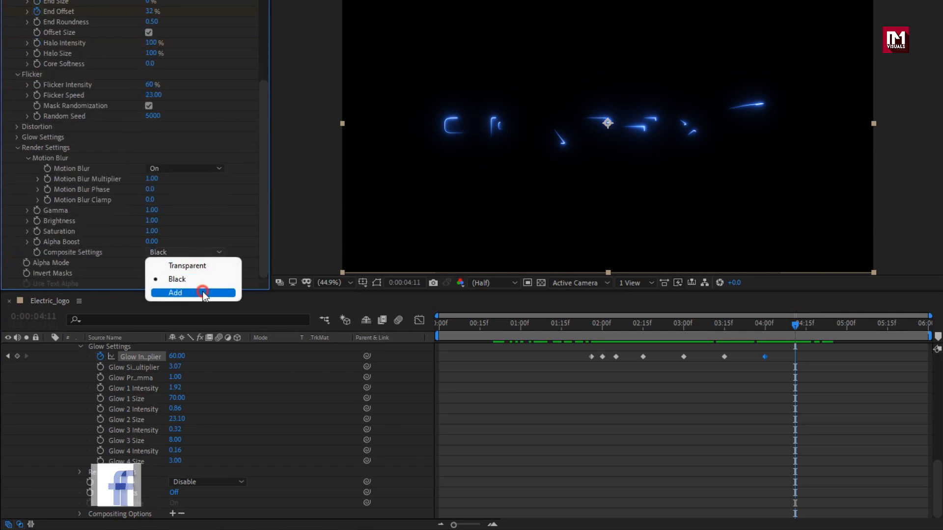
{"action": "left_click", "coordinate": [203, 291]}
{"action": "left_click", "coordinate": [189, 263]}
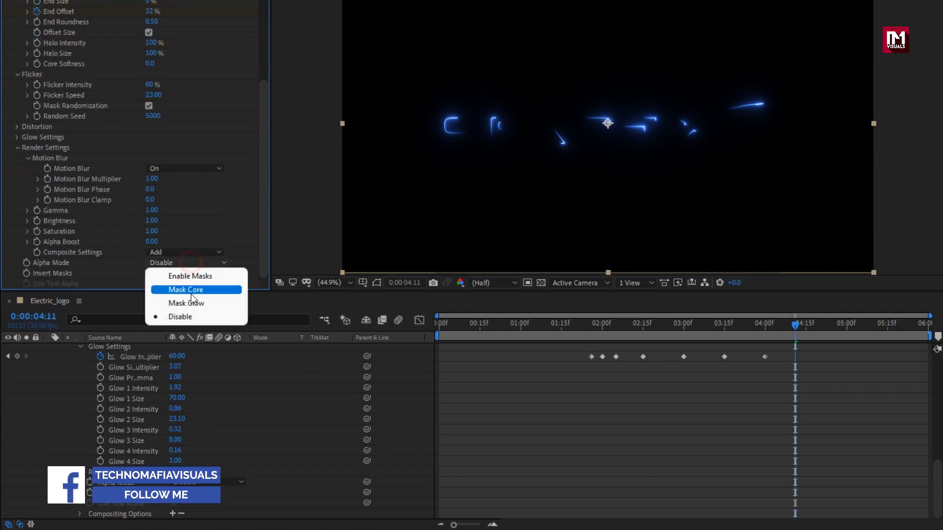
{"action": "left_click", "coordinate": [217, 291]}
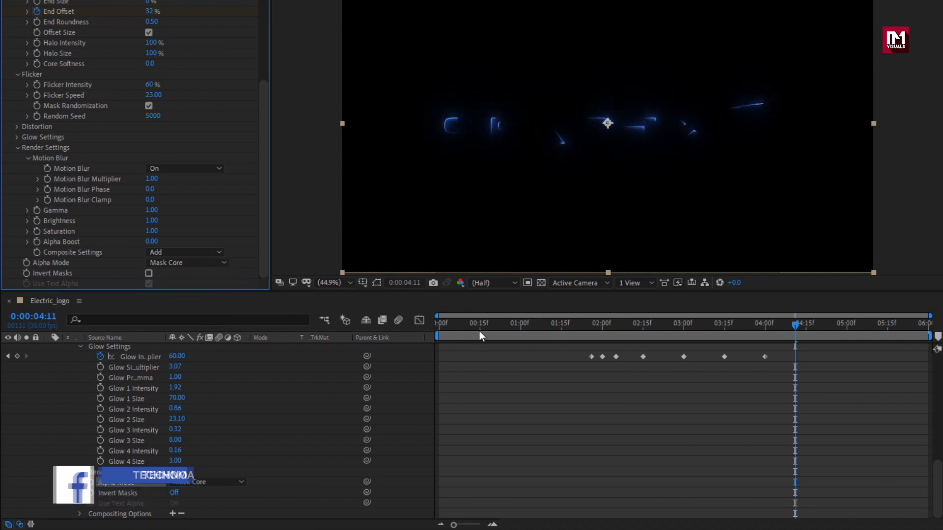
{"action": "left_click_drag", "start_coordinate": [480, 328], "coordinate": [745, 329]}
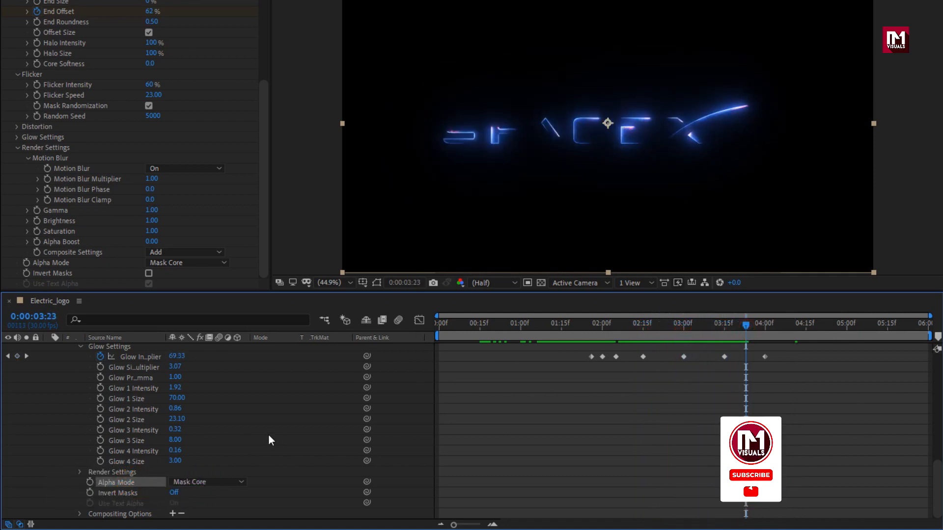
{"action": "scroll", "coordinate": [220, 428], "scroll_direction": "up", "scroll_amount": 10}
{"action": "scroll", "coordinate": [123, 406], "scroll_direction": "up", "scroll_amount": 3}
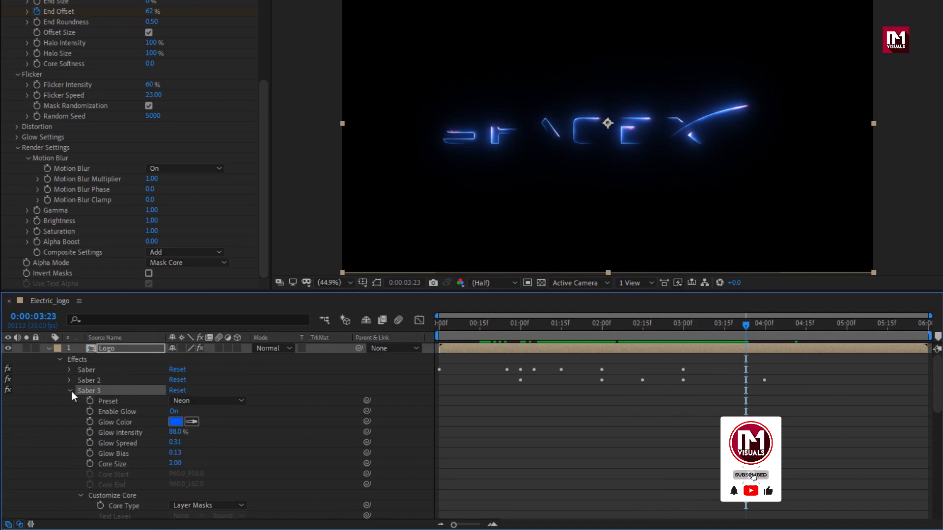
- Add a fourth Saber effect to the Logo layer and set its preset to Haze
{"action": "left_click", "coordinate": [71, 391]}
{"action": "scroll", "coordinate": [40, 311], "scroll_direction": "up", "scroll_amount": 6}
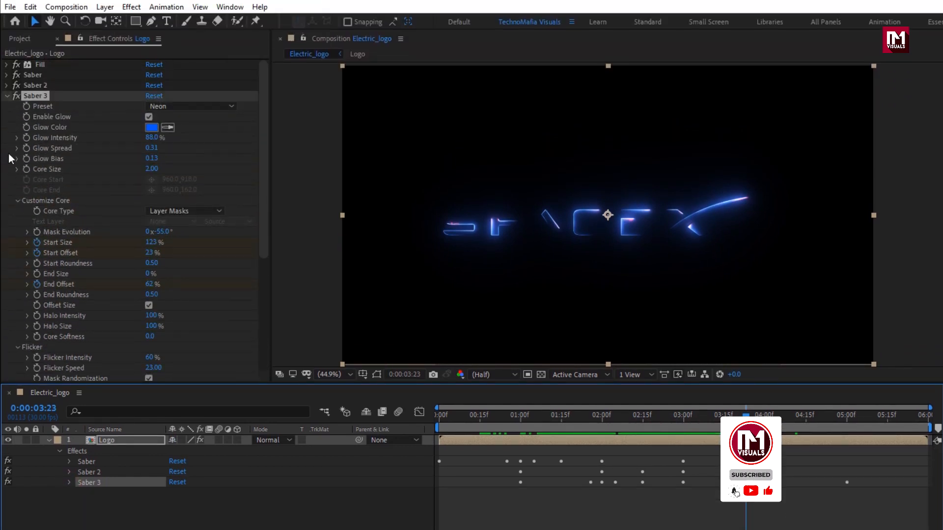
{"action": "left_click", "coordinate": [7, 96]}
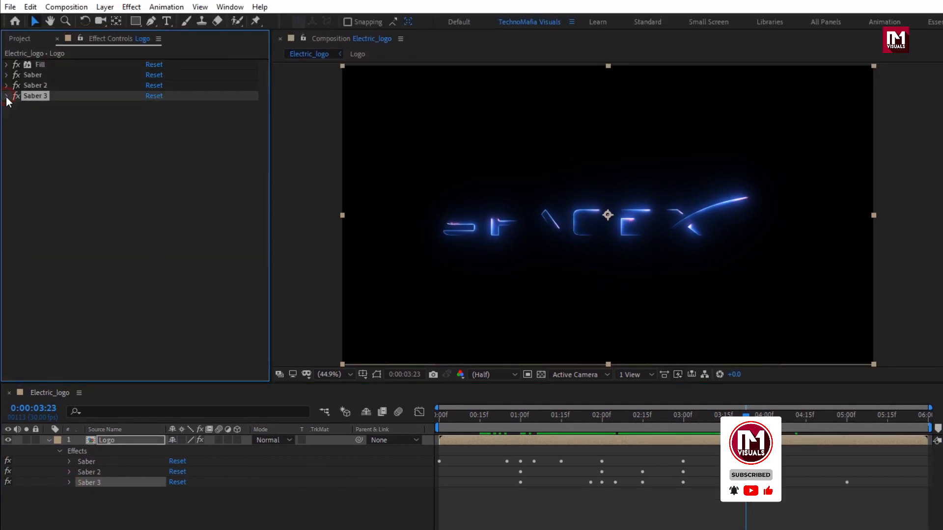
{"action": "left_click", "coordinate": [131, 7]}
{"action": "mouse_move", "coordinate": [187, 392]}
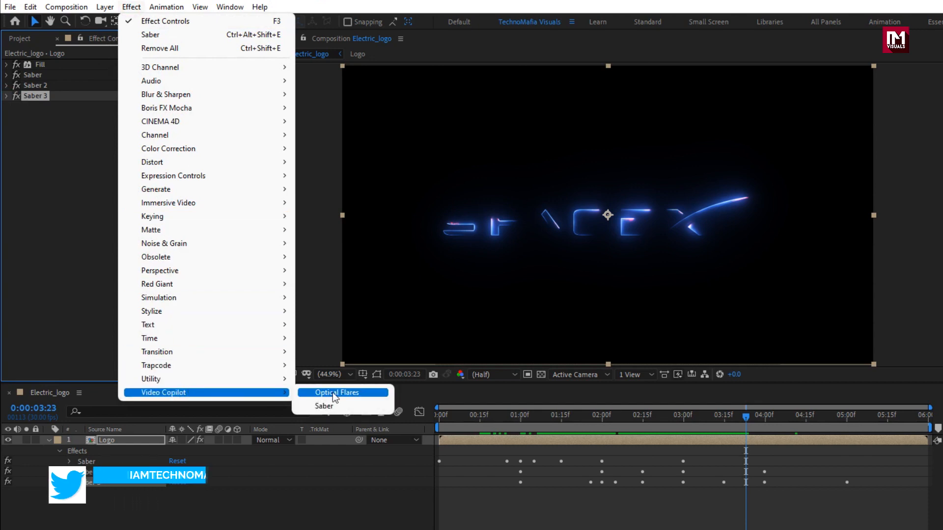
{"action": "left_click", "coordinate": [342, 406]}
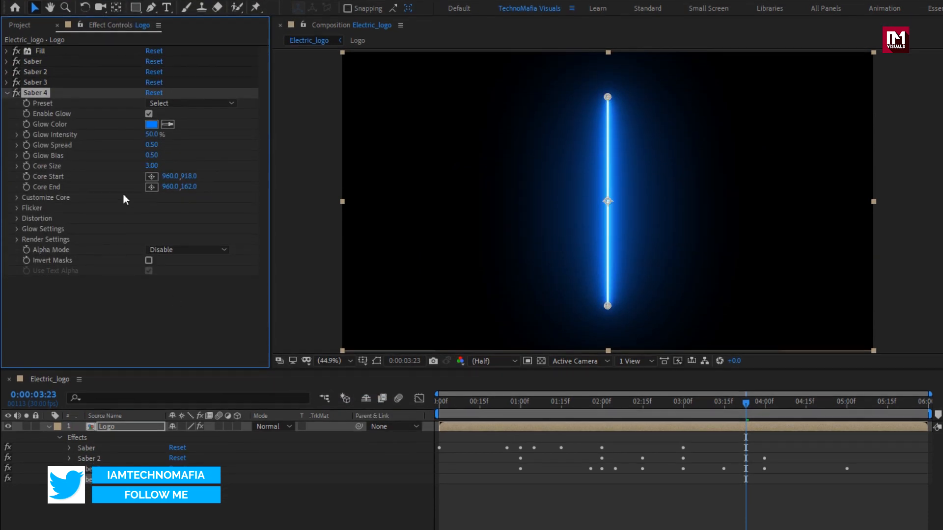
{"action": "left_click", "coordinate": [197, 103]}
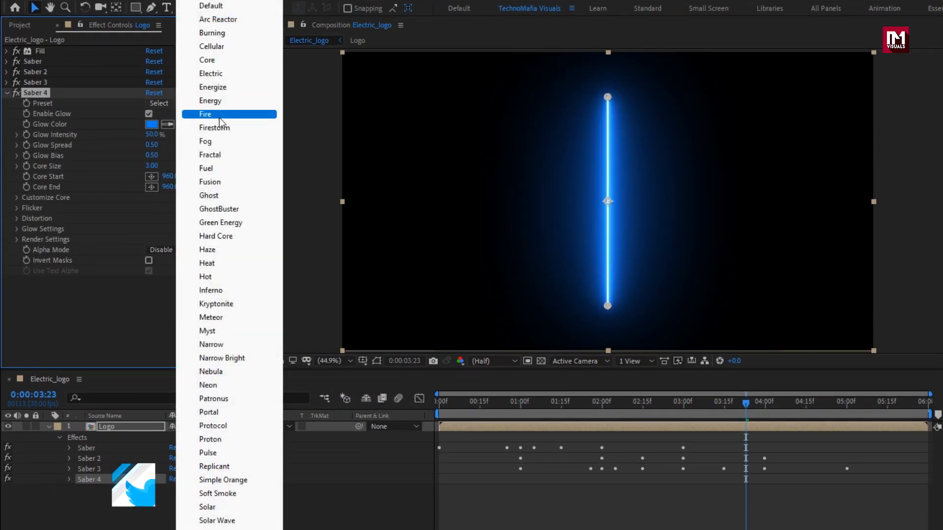
{"action": "left_click", "coordinate": [235, 251]}
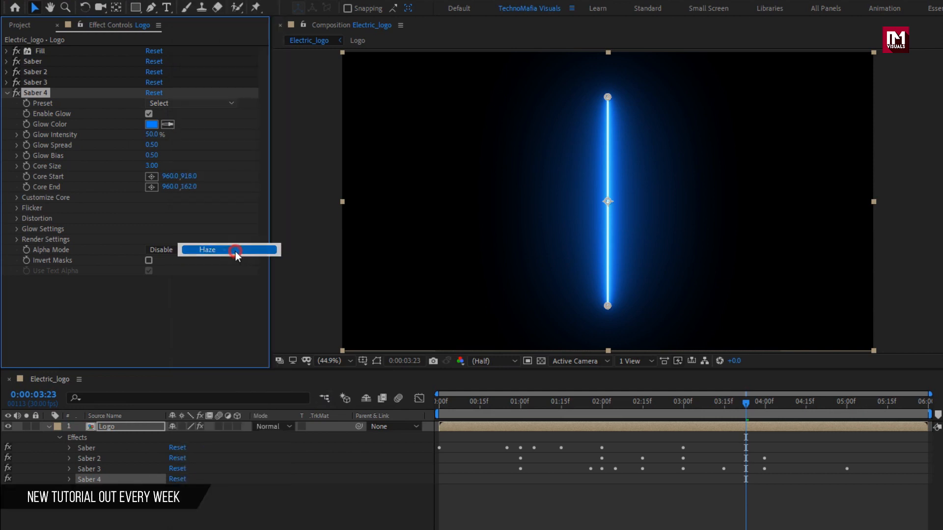
- Set the fourth Saber's Glow Color to blue 0066FF and its Core Type to Layer Masks
{"action": "left_click", "coordinate": [152, 125]}
{"action": "left_click_drag", "start_coordinate": [343, 274], "coordinate": [343, 268]}
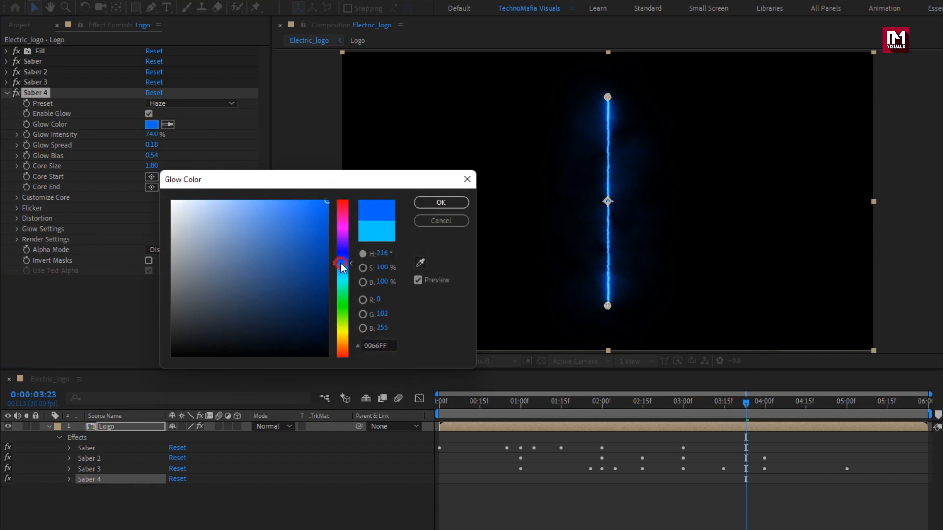
{"action": "left_click", "coordinate": [423, 201]}
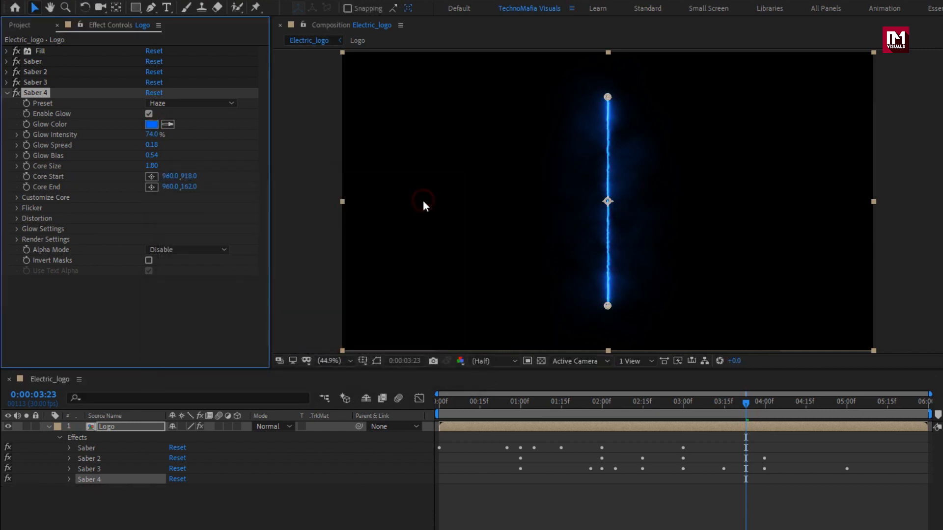
{"action": "left_click", "coordinate": [17, 198]}
{"action": "left_click", "coordinate": [187, 208]}
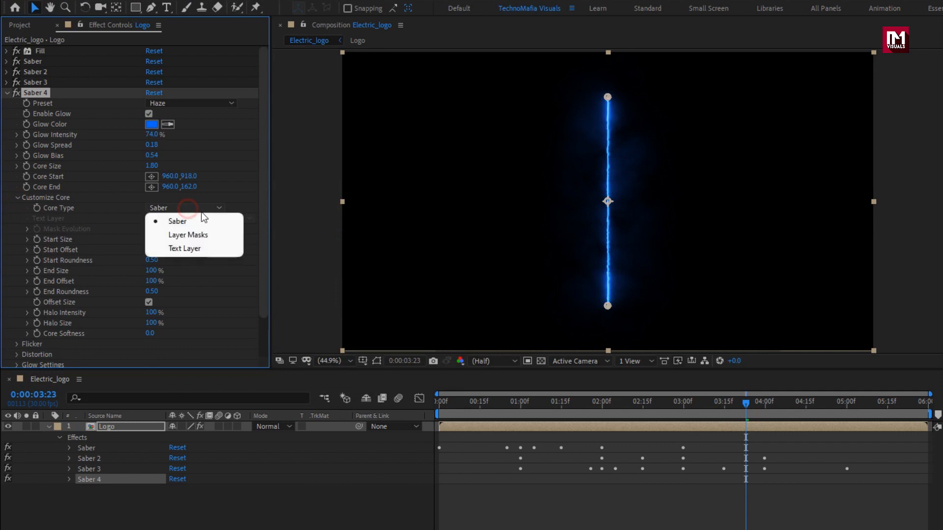
{"action": "left_click", "coordinate": [216, 234]}
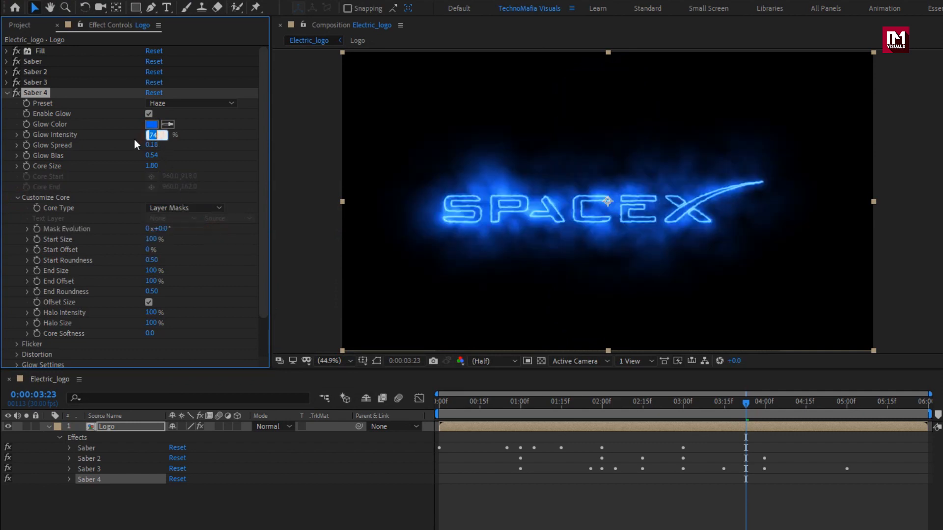
- Set the fourth Saber's Glow Intensity to 32% and Glow Spread to 0.06
{"action": "type", "text": "32"}
{"action": "key", "text": "Return"}
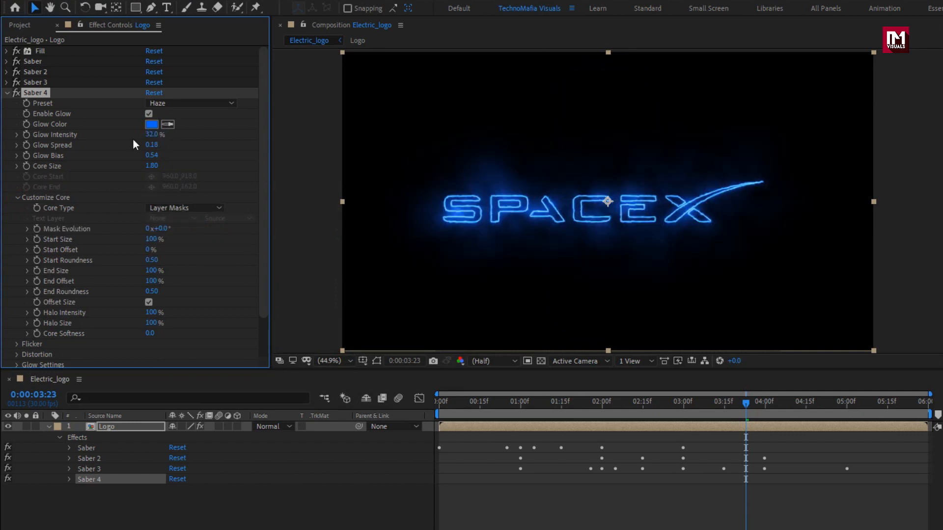
{"action": "left_click", "coordinate": [151, 145]}
{"action": "type", "text": "0.06"}
{"action": "key", "text": "Return"}
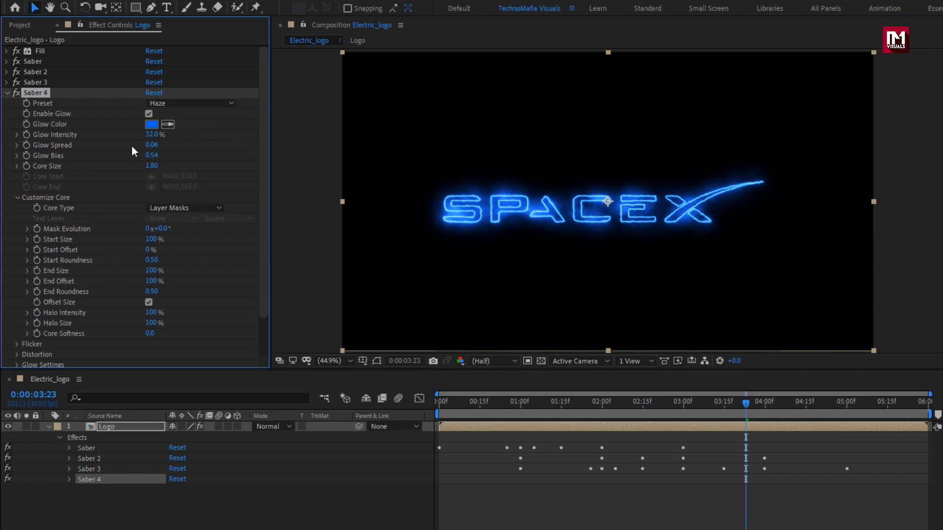
- Set the fourth Saber's Glow Bias to 0.07 and Core Size to 0.75
{"action": "left_click", "coordinate": [151, 155]}
{"action": "type", "text": "0.07"}
{"action": "key", "text": "Return"}
{"action": "left_click", "coordinate": [150, 166]}
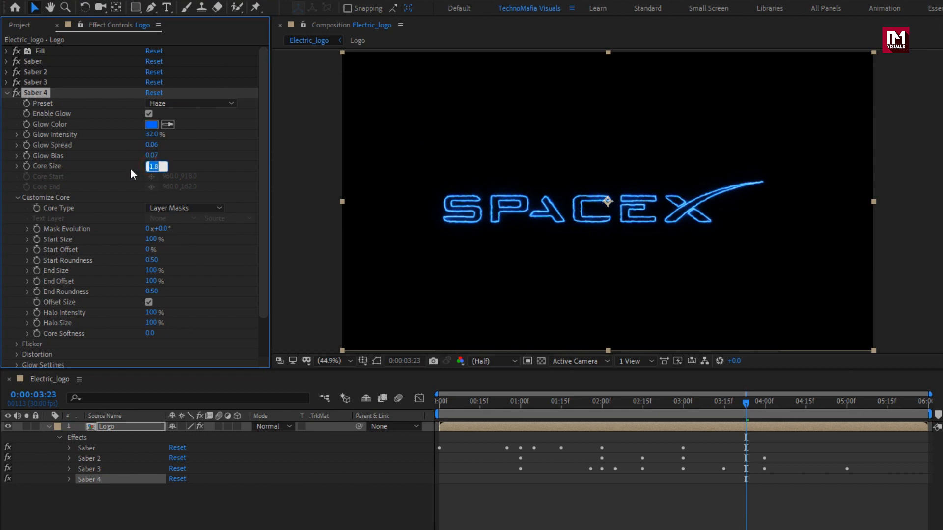
{"action": "type", "text": "0.75"}
{"action": "key", "text": "Return"}
- Keyframe the fourth Saber's Start Size at 0% at 0:00:02:00
{"action": "left_click_drag", "start_coordinate": [523, 401], "coordinate": [626, 404]}
{"action": "left_click", "coordinate": [603, 404]}
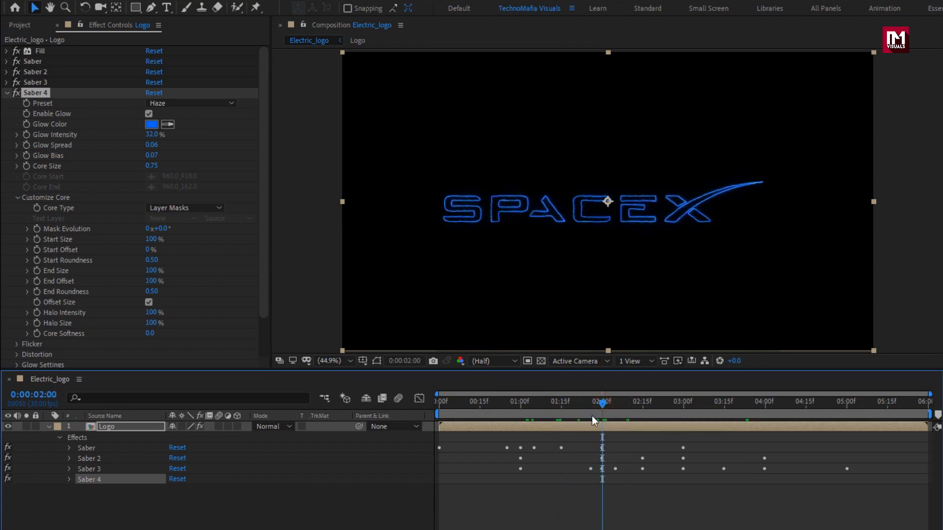
{"action": "left_click", "coordinate": [69, 480]}
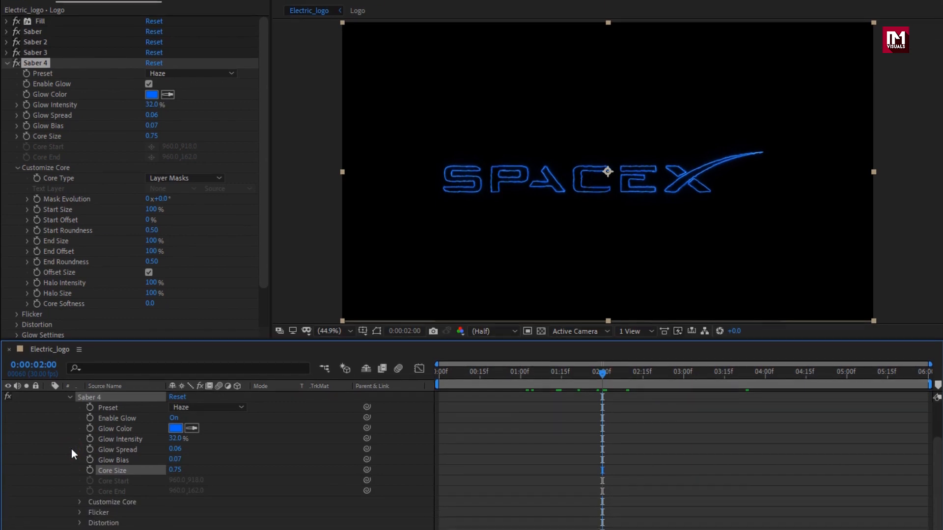
{"action": "left_click", "coordinate": [81, 432]}
{"action": "scroll", "coordinate": [64, 424], "scroll_direction": "down", "scroll_amount": 2}
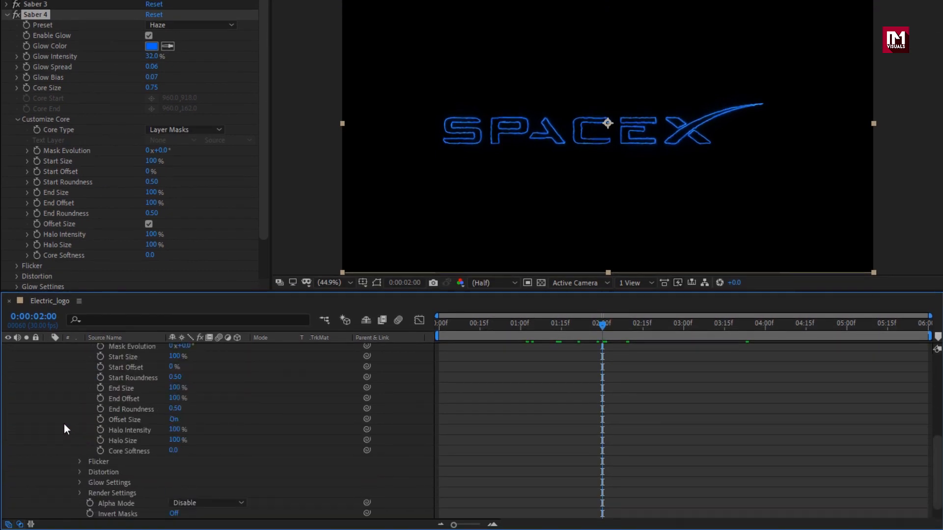
{"action": "scroll", "coordinate": [63, 424], "scroll_direction": "up", "scroll_amount": 1}
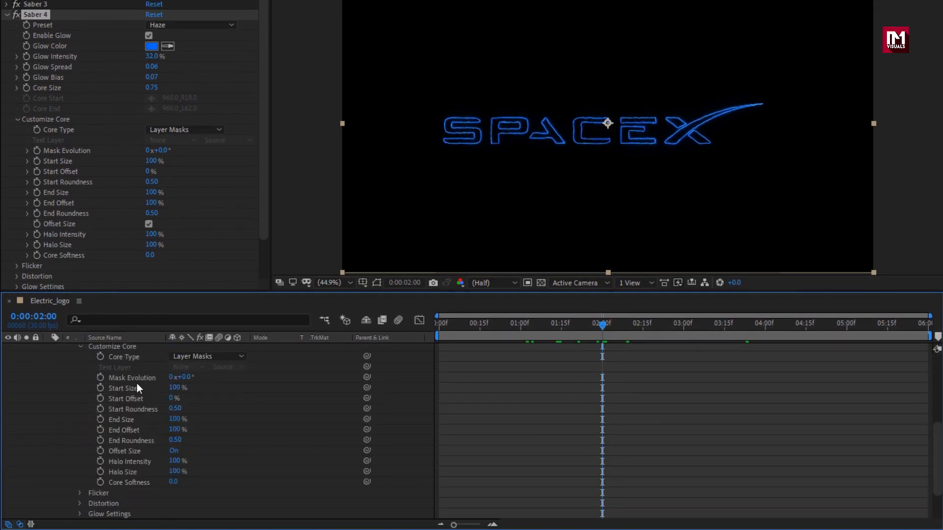
{"action": "left_click", "coordinate": [101, 388]}
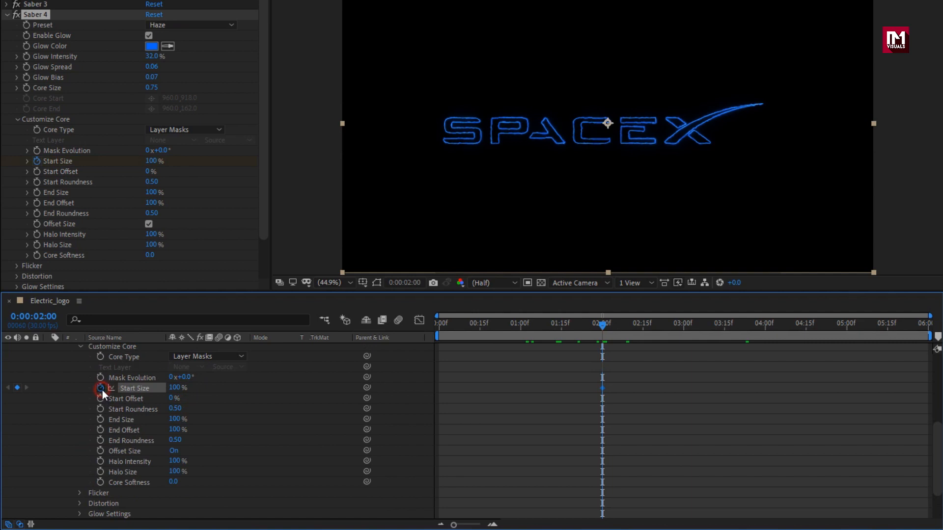
{"action": "left_click", "coordinate": [174, 389]}
{"action": "type", "text": "0"}
{"action": "key", "text": "Return"}
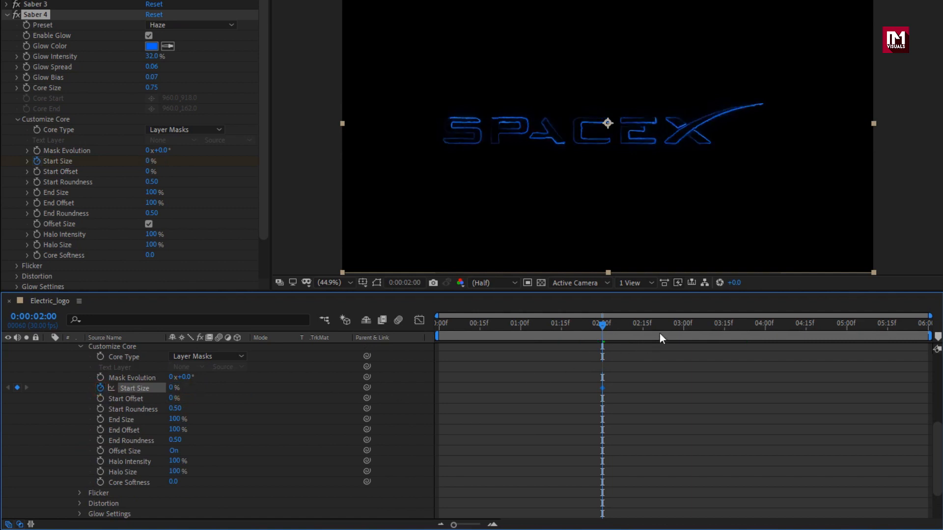
- Keyframe the fourth Saber's Start Size at 200% at both 0:00:03:00 and 0:00:04:00
{"action": "left_click_drag", "start_coordinate": [659, 334], "coordinate": [682, 327]}
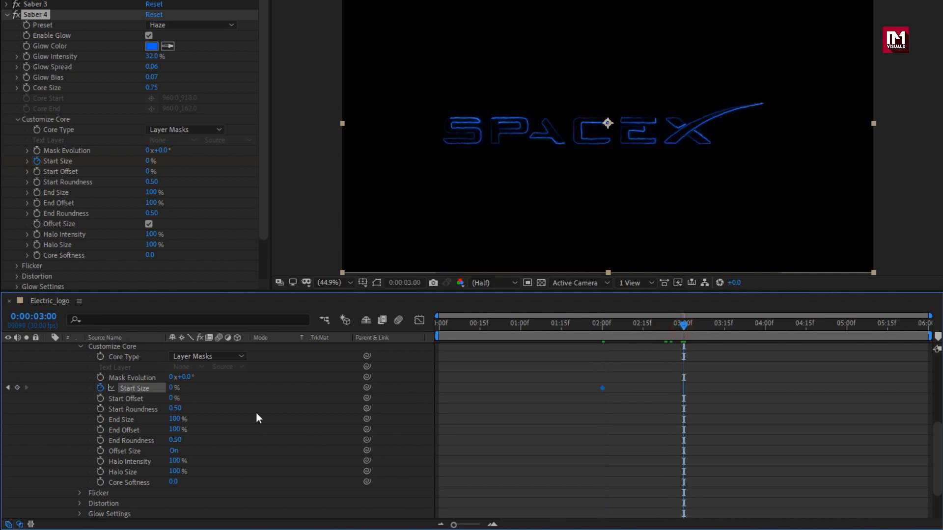
{"action": "left_click", "coordinate": [173, 389]}
{"action": "type", "text": "200"}
{"action": "key", "text": "Return"}
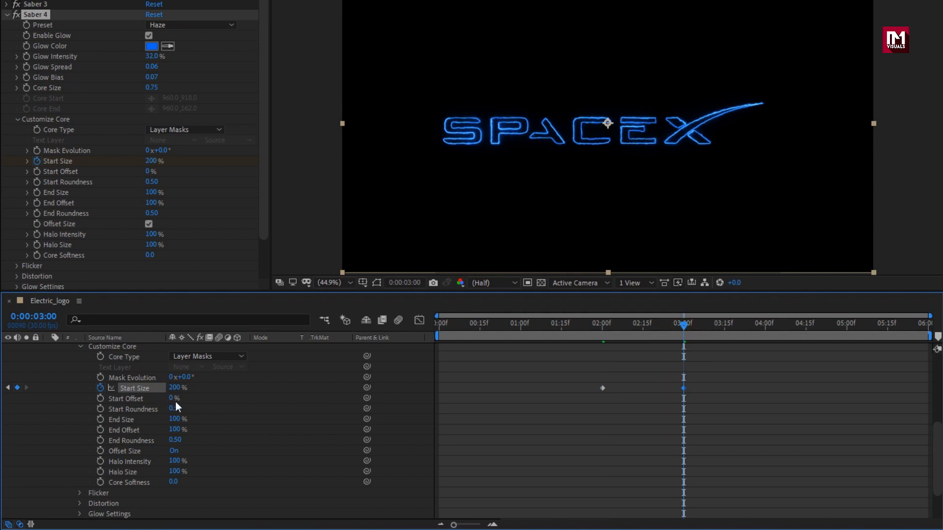
{"action": "left_click_drag", "start_coordinate": [685, 331], "coordinate": [765, 328]}
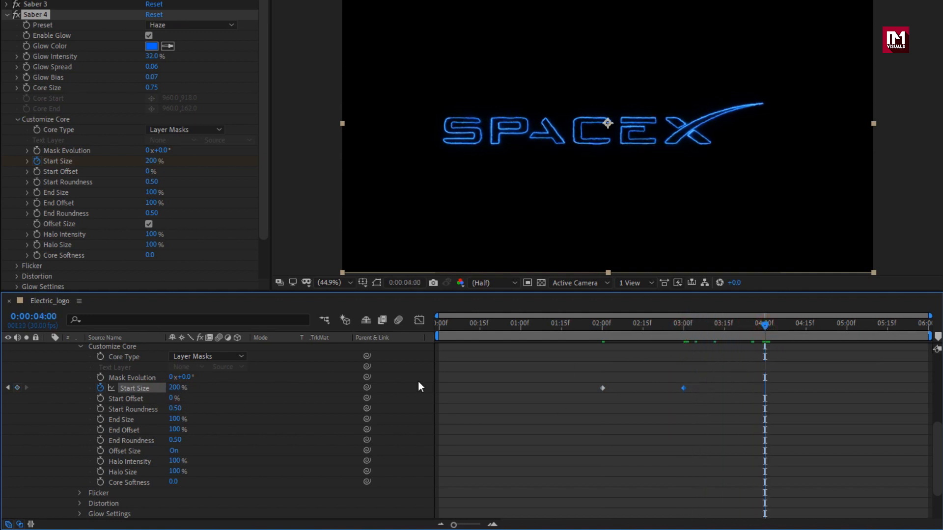
{"action": "left_click", "coordinate": [18, 388]}
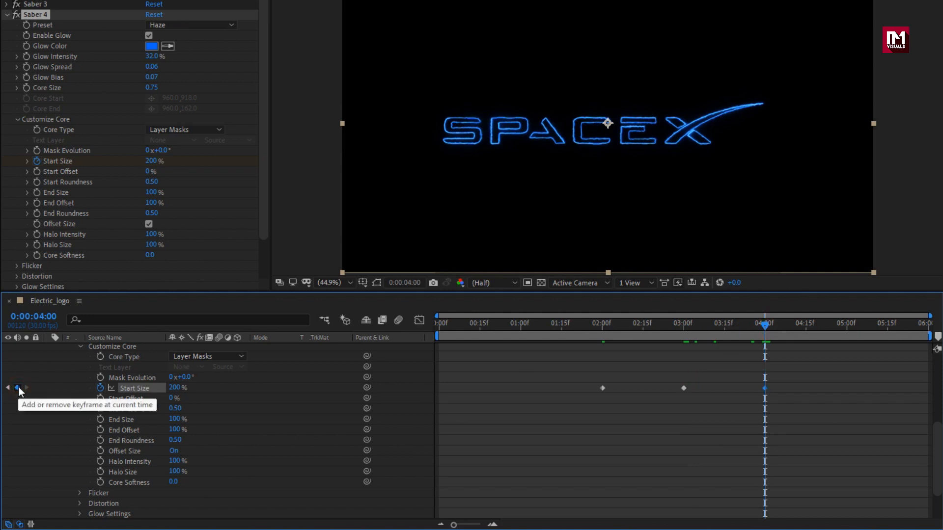
- Keyframe the fourth Saber's Start Size at 0% at the last frame, 0:00:05:29
{"action": "left_click_drag", "start_coordinate": [868, 328], "coordinate": [926, 329]}
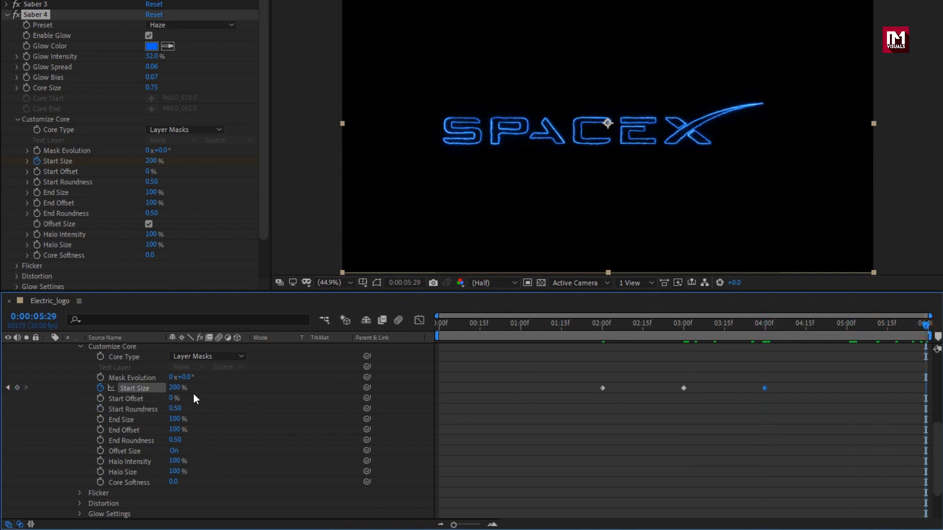
{"action": "left_click", "coordinate": [175, 388]}
{"action": "type", "text": "0"}
{"action": "key", "text": "Return"}
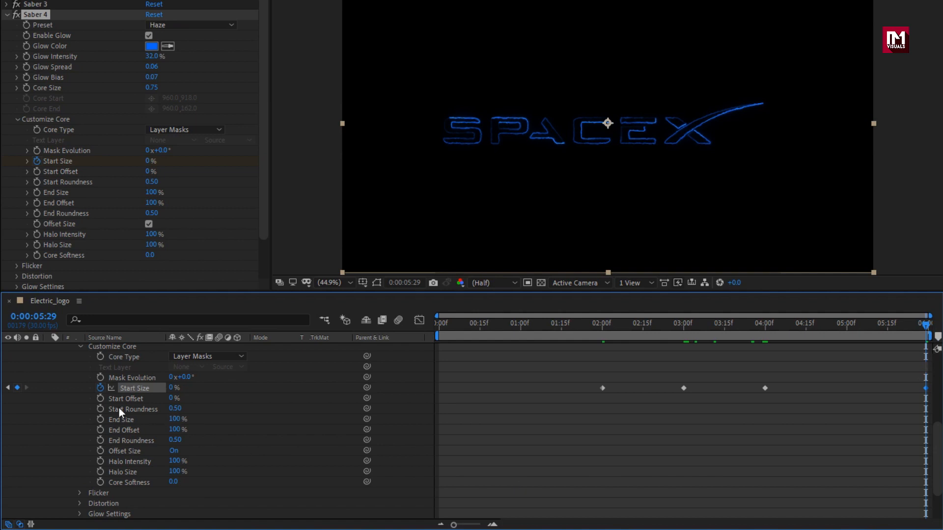
- Keyframe the fourth Saber's Start Offset at 0% at 0:00:05:29 and 100% at 0:00:02:00
{"action": "left_click", "coordinate": [101, 399]}
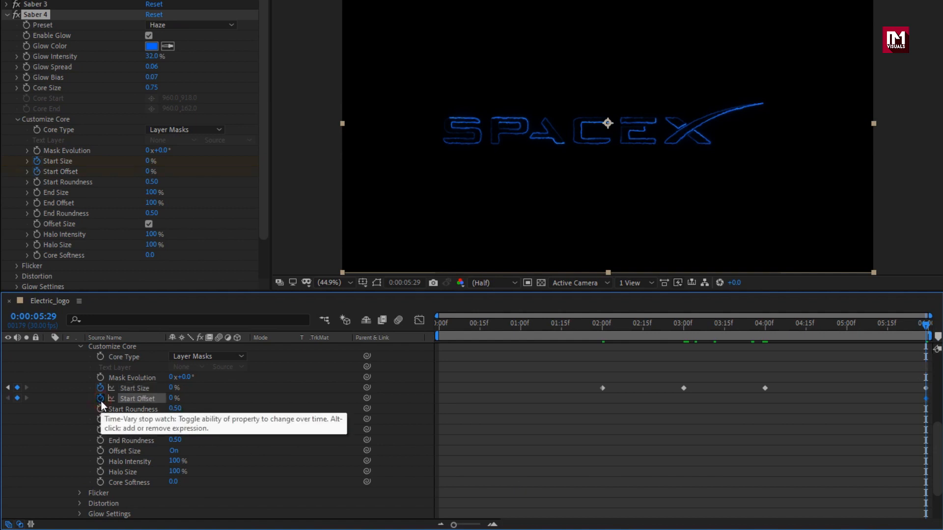
{"action": "left_click", "coordinate": [603, 327]}
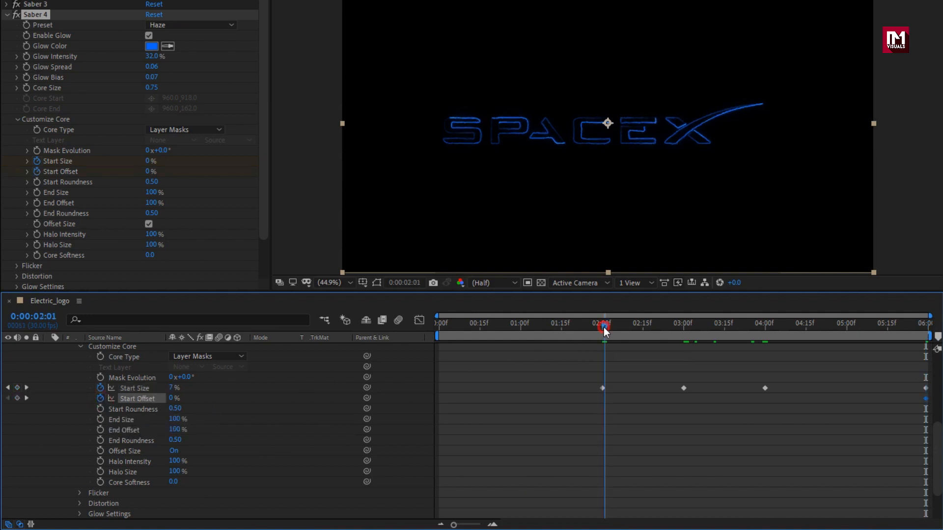
{"action": "left_click_drag", "start_coordinate": [603, 327], "coordinate": [602, 327]}
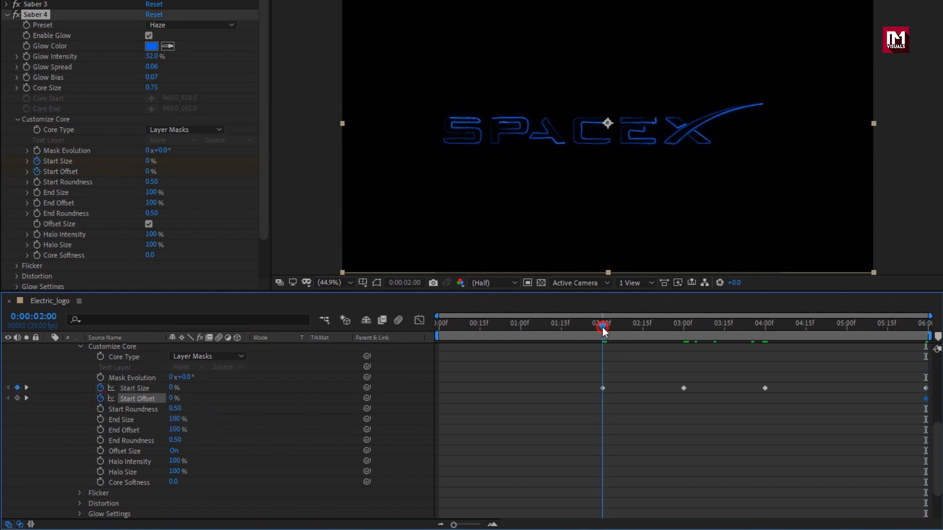
{"action": "left_click", "coordinate": [172, 398]}
{"action": "type", "text": "1"}
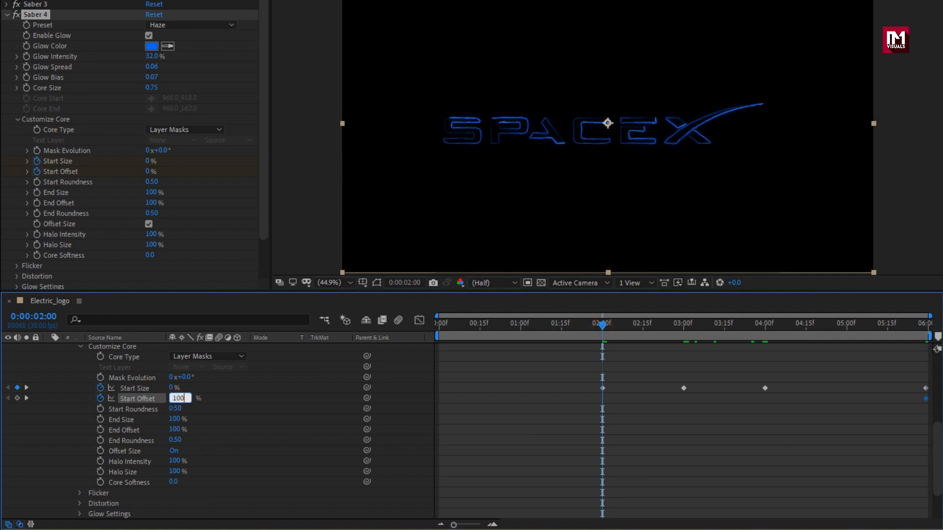
{"action": "type", "text": "00"}
{"action": "key", "text": "Return"}
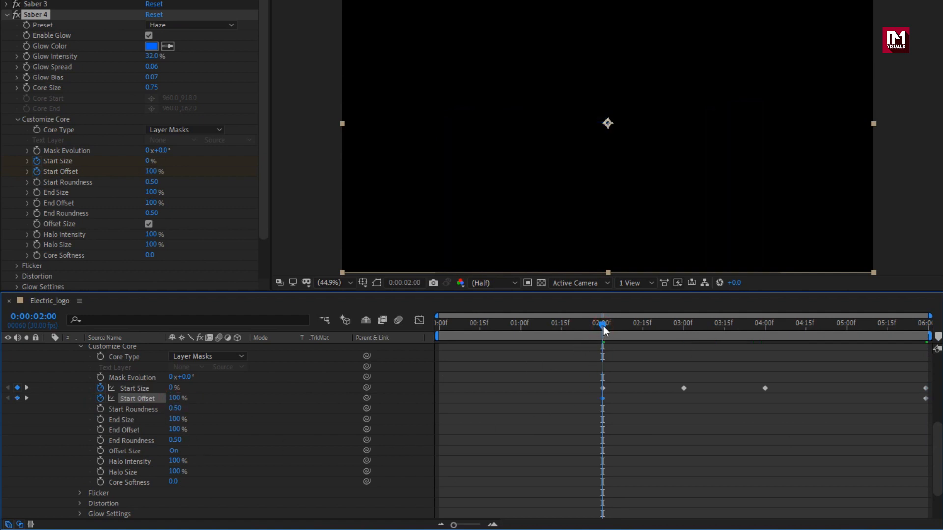
- Set the fourth Saber's End Size to 0%
{"action": "mouse_move", "coordinate": [603, 326]}
{"action": "left_mouse_down"}
{"action": "mouse_move", "coordinate": [880, 326]}
{"action": "mouse_move", "coordinate": [697, 326]}
{"action": "left_mouse_up"}
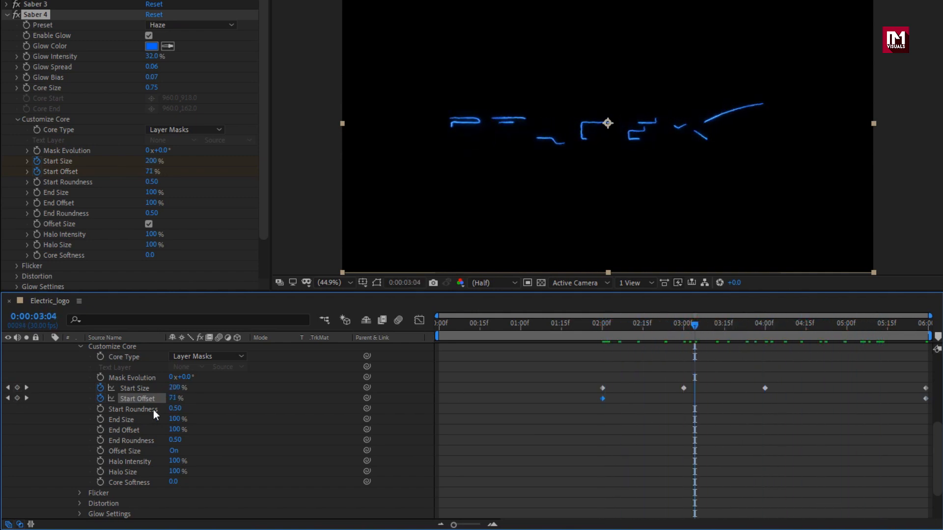
{"action": "left_click", "coordinate": [175, 420]}
{"action": "type", "text": "0"}
{"action": "key", "text": "Return"}
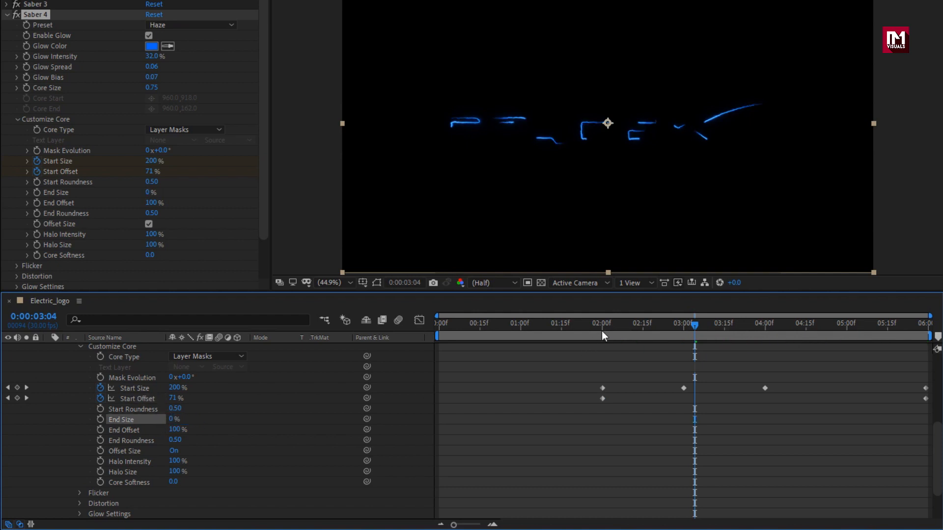
- Keyframe the fourth Saber's End Offset at 100% at 0:00:03:00 and 0% at 0:00:05:29
{"action": "left_click_drag", "start_coordinate": [607, 326], "coordinate": [683, 325]}
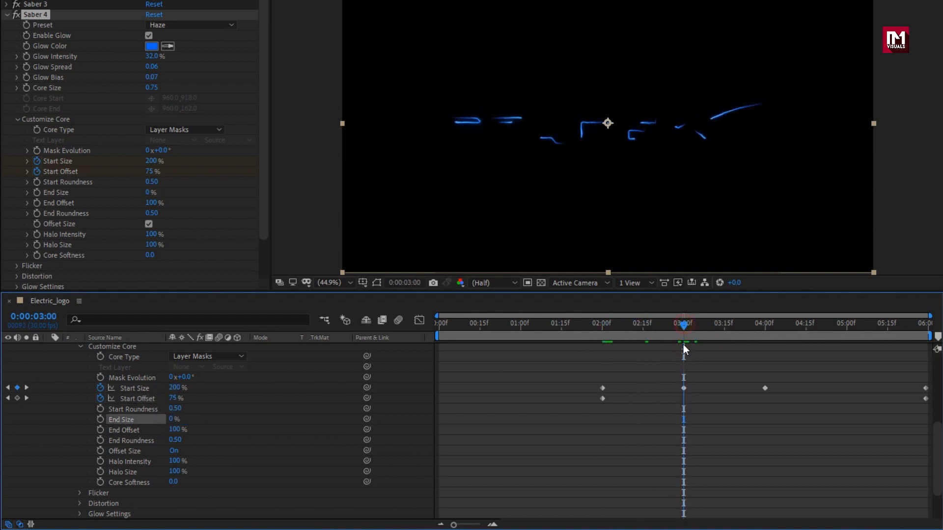
{"action": "left_click", "coordinate": [100, 430]}
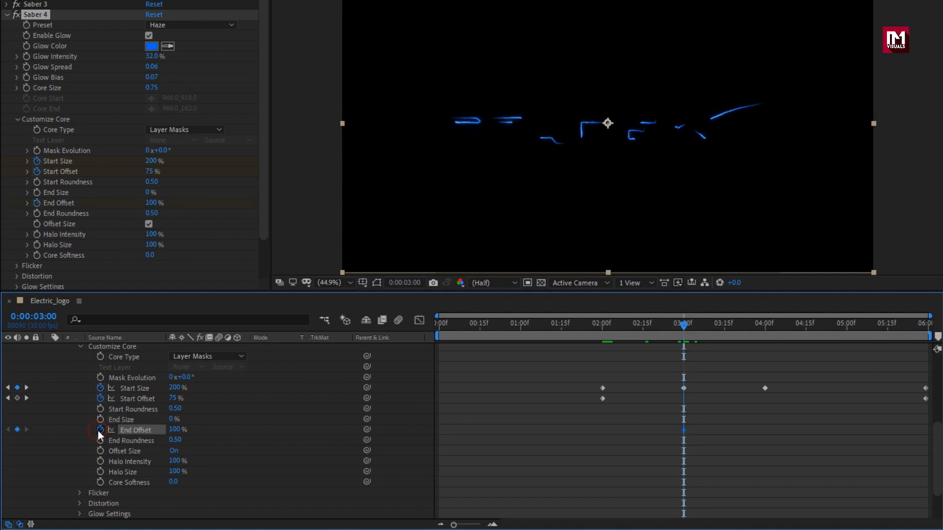
{"action": "left_click_drag", "start_coordinate": [682, 325], "coordinate": [926, 325]}
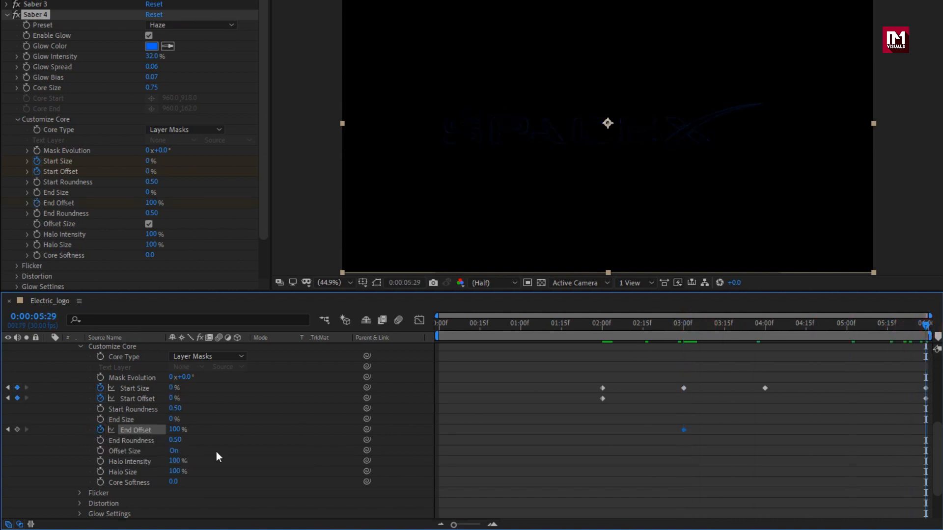
{"action": "type", "text": "0"}
{"action": "key", "text": "Return"}
{"action": "mouse_move", "coordinate": [600, 330]}
{"action": "left_mouse_down"}
{"action": "mouse_move", "coordinate": [859, 327]}
{"action": "mouse_move", "coordinate": [725, 328]}
{"action": "left_mouse_up"}
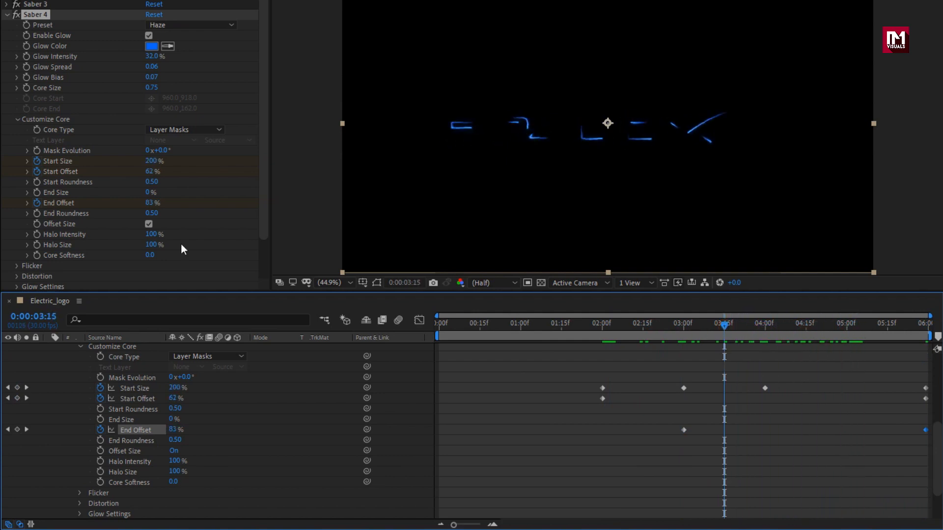
- Set the fourth Saber's Flicker Intensity to 60% and Flicker Speed to 23, with Mask Randomization enabled
{"action": "scroll", "coordinate": [79, 232], "scroll_direction": "down", "scroll_amount": 3}
{"action": "left_click", "coordinate": [18, 221]}
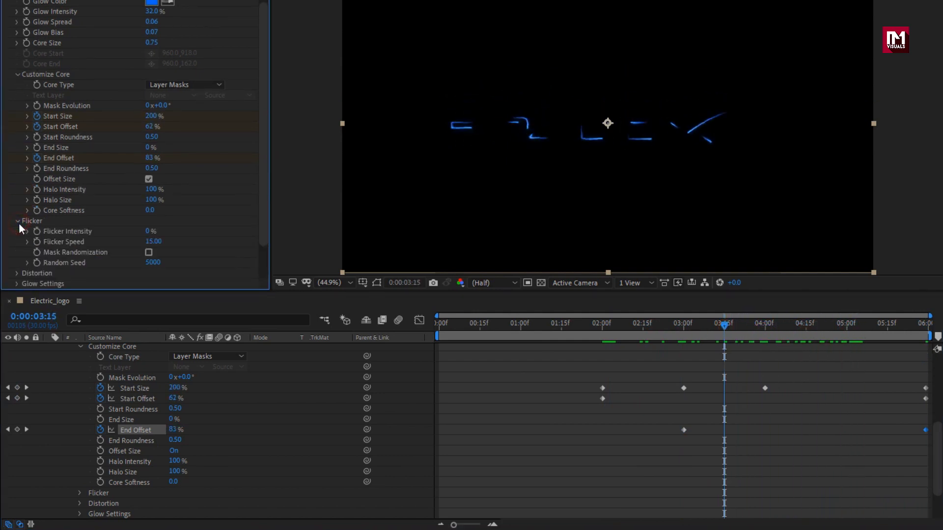
{"action": "left_click", "coordinate": [147, 231]}
{"action": "type", "text": "60"}
{"action": "key", "text": "Return"}
{"action": "key", "text": "Tab"}
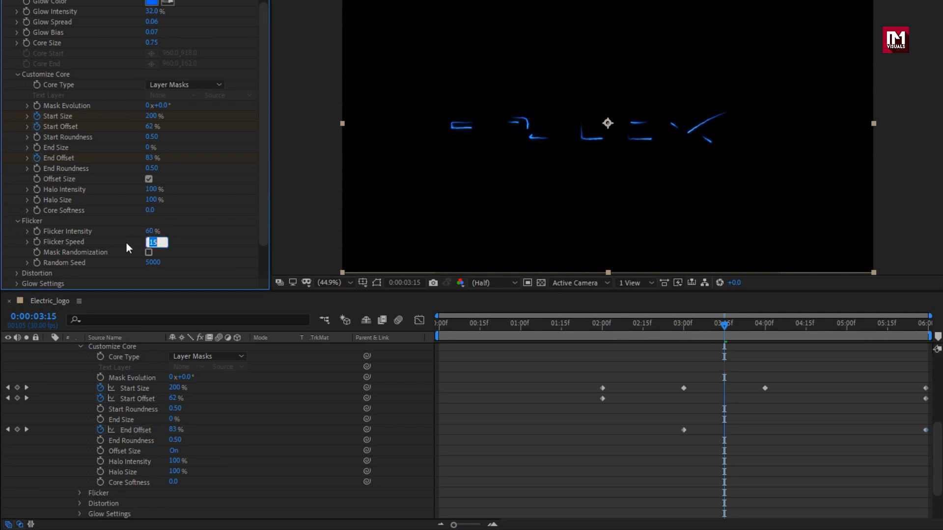
{"action": "type", "text": "23"}
{"action": "key", "text": "Return"}
- Set the fourth Saber's Composite Settings to Add and preview the combined effects over the timeline
{"action": "scroll", "coordinate": [110, 240], "scroll_direction": "down", "scroll_amount": 2}
{"action": "left_click", "coordinate": [20, 253]}
{"action": "scroll", "coordinate": [19, 254], "scroll_direction": "down", "scroll_amount": 5}
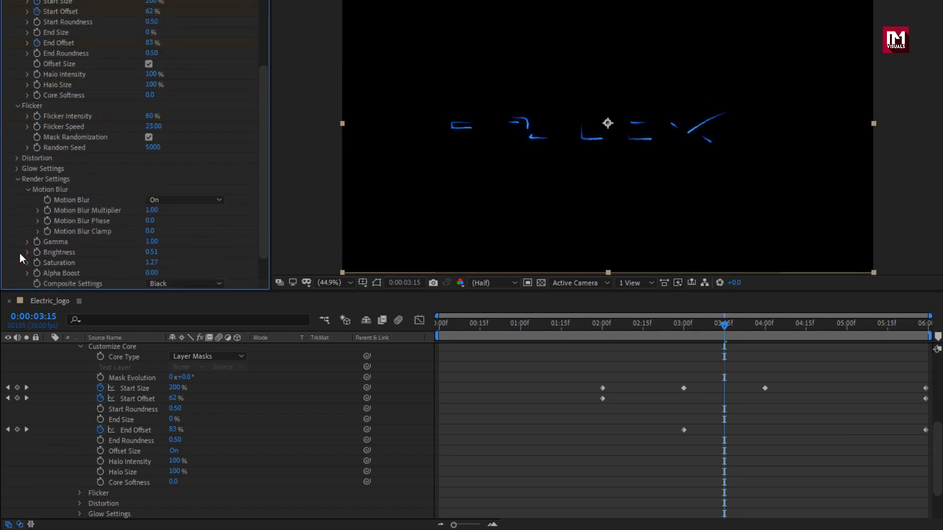
{"action": "left_click", "coordinate": [179, 252]}
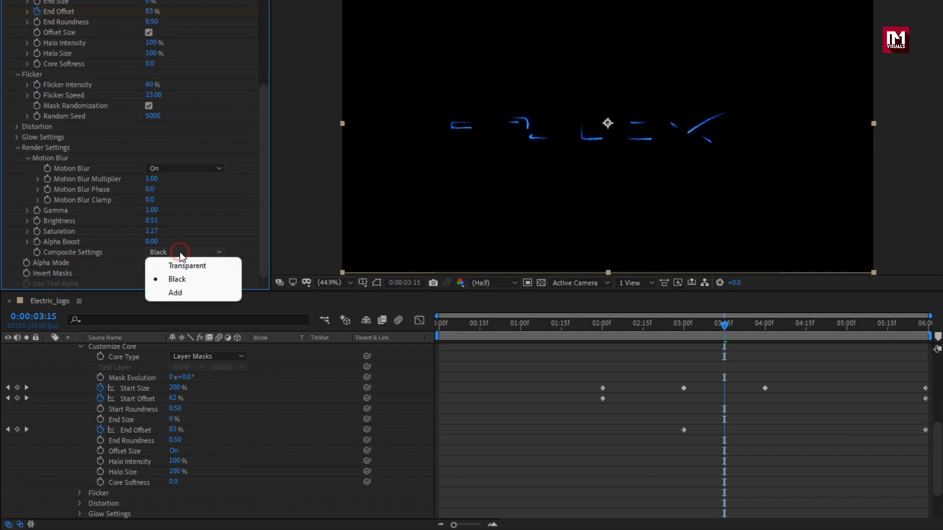
{"action": "left_click", "coordinate": [197, 289]}
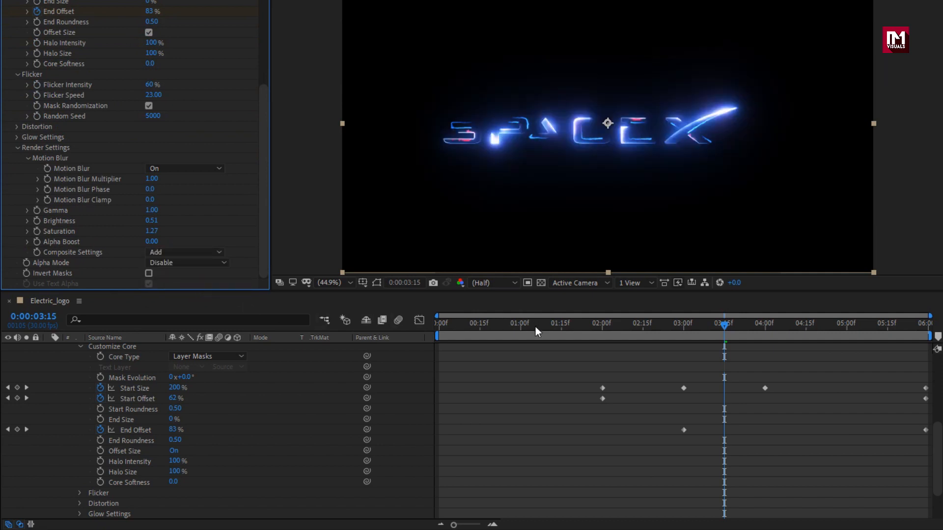
{"action": "left_click_drag", "start_coordinate": [535, 326], "coordinate": [749, 343]}
- Collapse the Saber layer's properties and add the Logo composition as a new layer above it
{"action": "scroll", "coordinate": [257, 435], "scroll_direction": "up", "scroll_amount": 5}
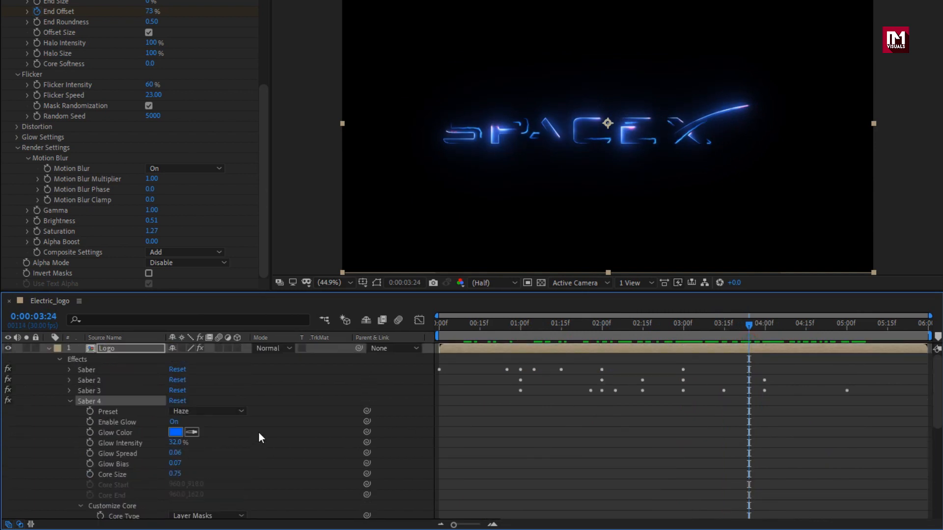
{"action": "left_click", "coordinate": [69, 402]}
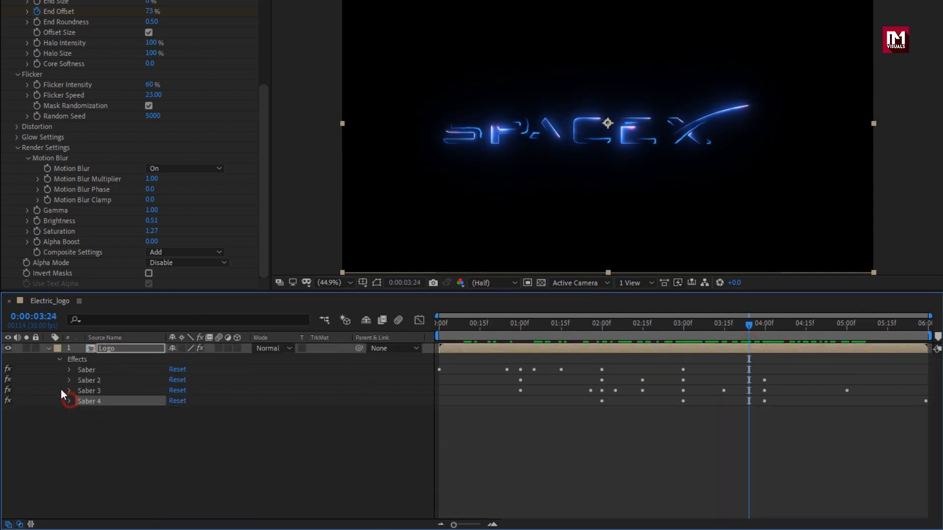
{"action": "left_click", "coordinate": [50, 349]}
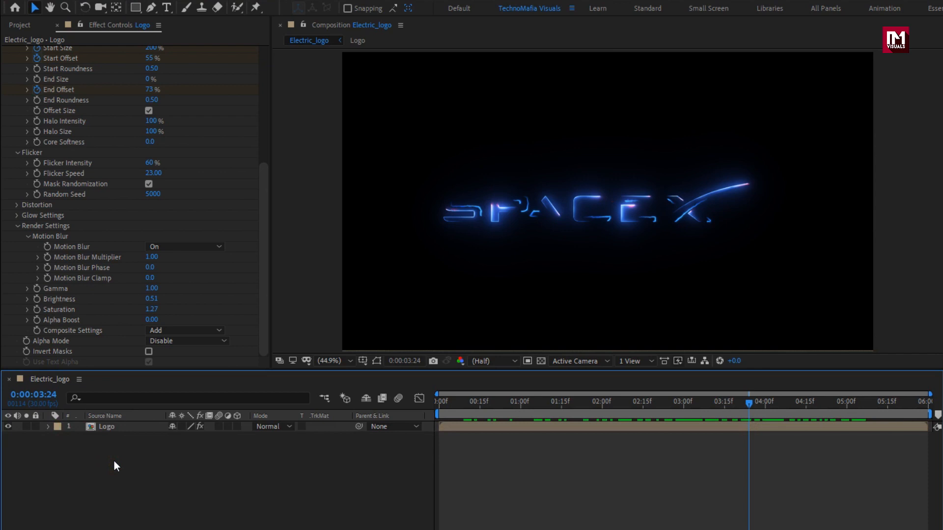
{"action": "left_click", "coordinate": [23, 23]}
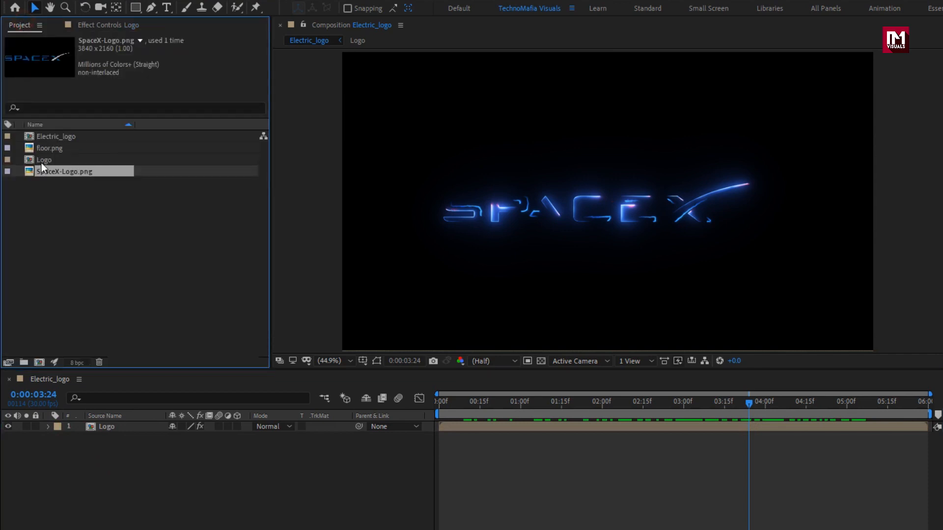
{"action": "left_click_drag", "start_coordinate": [41, 161], "coordinate": [128, 423]}
- Keyframe the upper Logo layer's Opacity at 100% at 0:00:01:00 and 0% at 0:00:00:00
{"action": "key", "text": "t"}
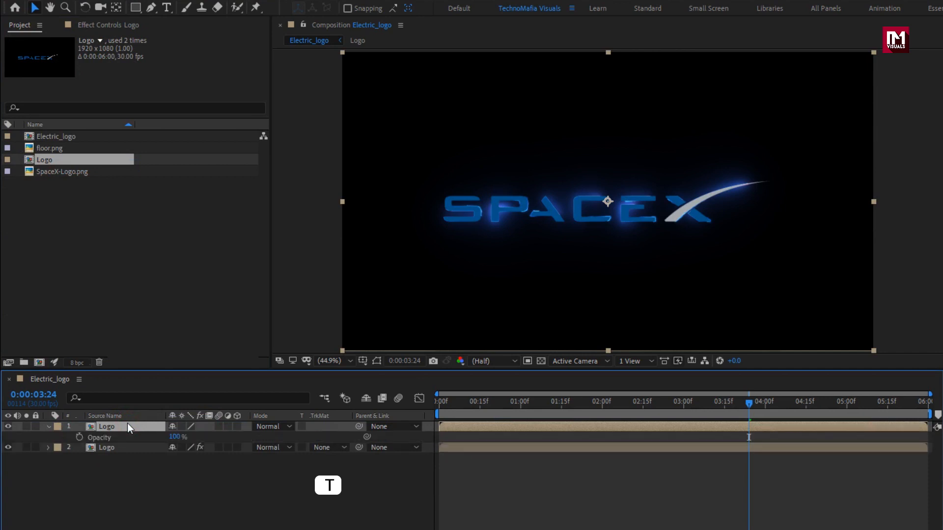
{"action": "left_click_drag", "start_coordinate": [518, 406], "coordinate": [426, 404]}
{"action": "left_click", "coordinate": [79, 438]}
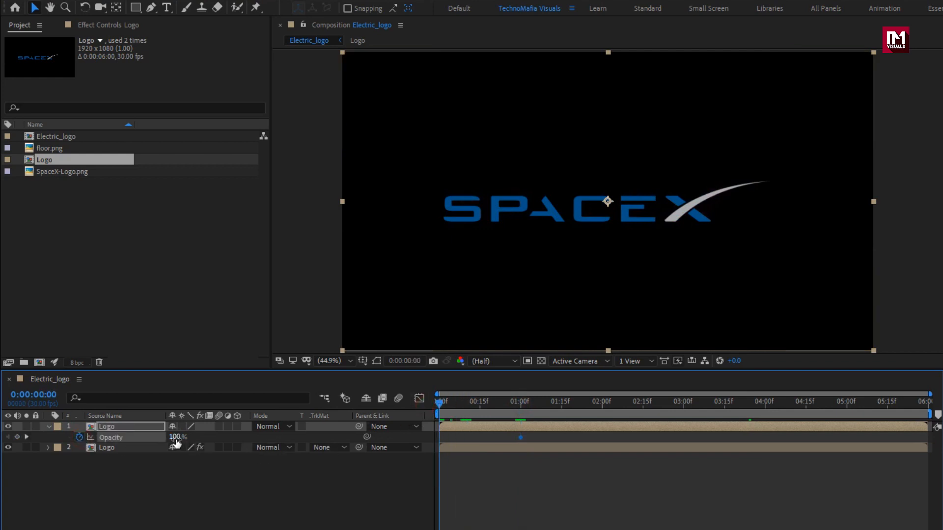
{"action": "left_click_drag", "start_coordinate": [176, 437], "coordinate": [17, 440]}
- Shift the upper Logo layer in time so it starts at 0:00:04:00, and check the fade-in through the end
{"action": "left_click", "coordinate": [460, 426]}
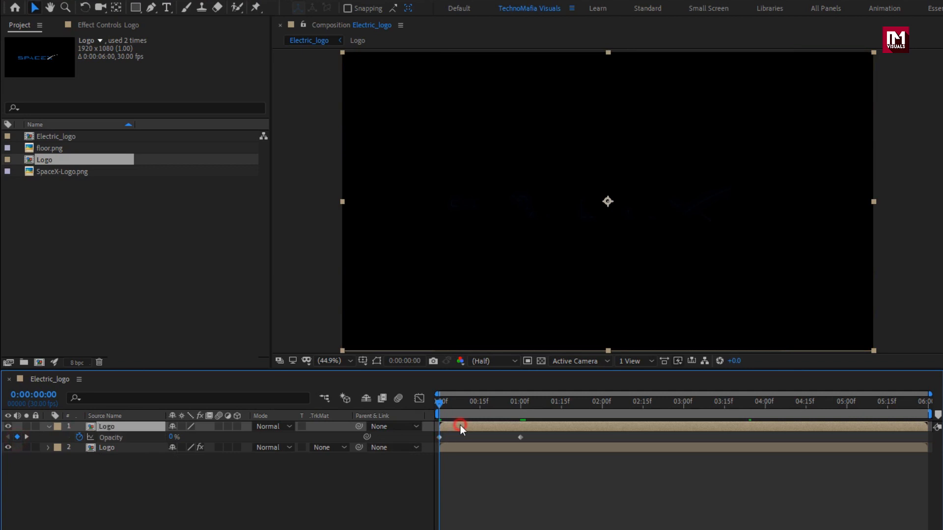
{"action": "left_click_drag", "start_coordinate": [742, 406], "coordinate": [764, 406]}
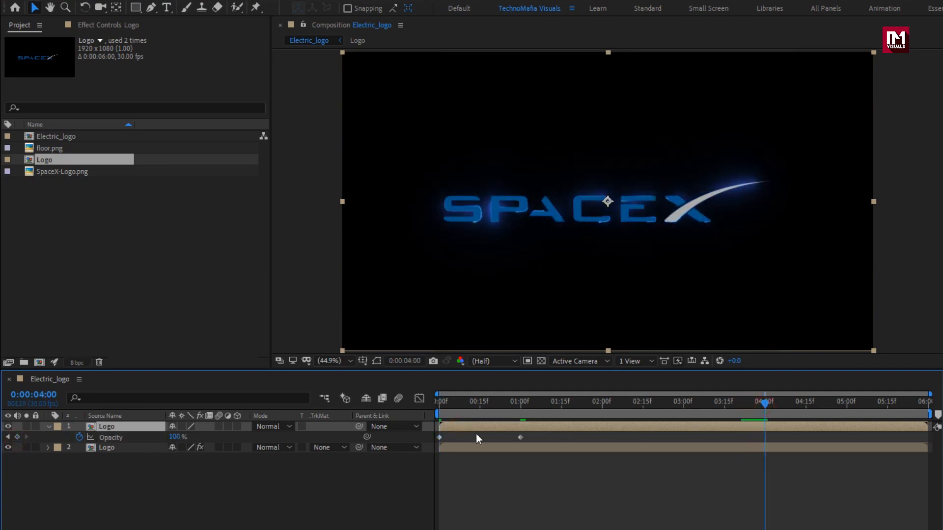
{"action": "left_click_drag", "start_coordinate": [483, 423], "coordinate": [933, 414]}
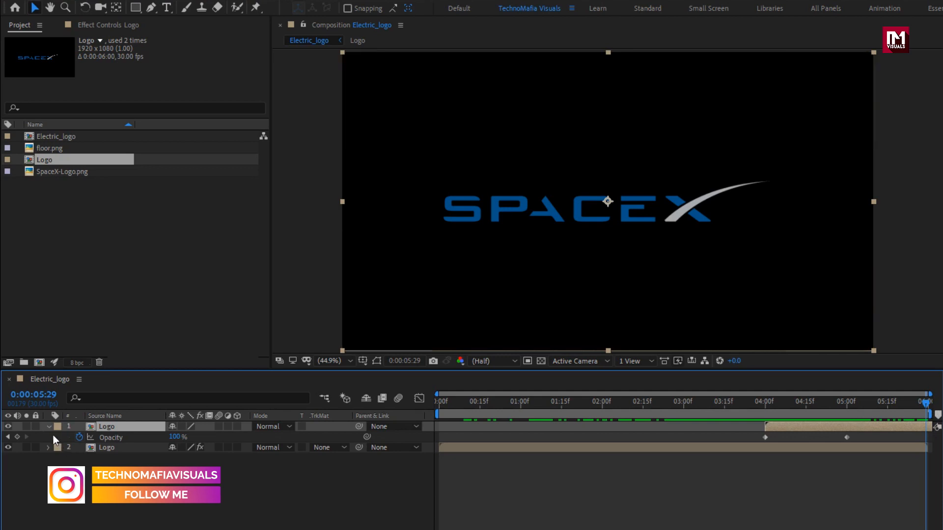
- Pre-compose both Logo layers into a new composition named Saber_logo
{"action": "left_click", "coordinate": [50, 428]}
{"action": "left_click", "coordinate": [119, 441]}
{"action": "left_click", "coordinate": [105, 426], "text": "shift"}
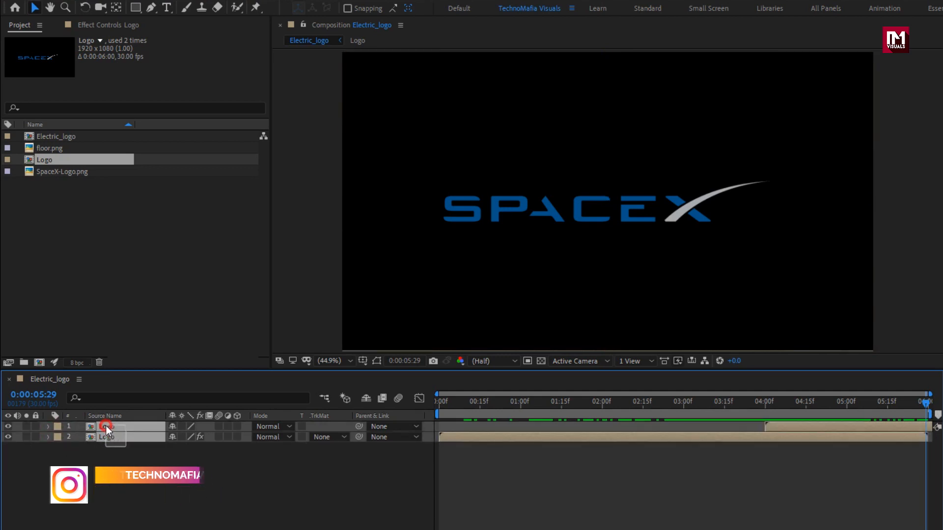
{"action": "right_click", "coordinate": [104, 425]}
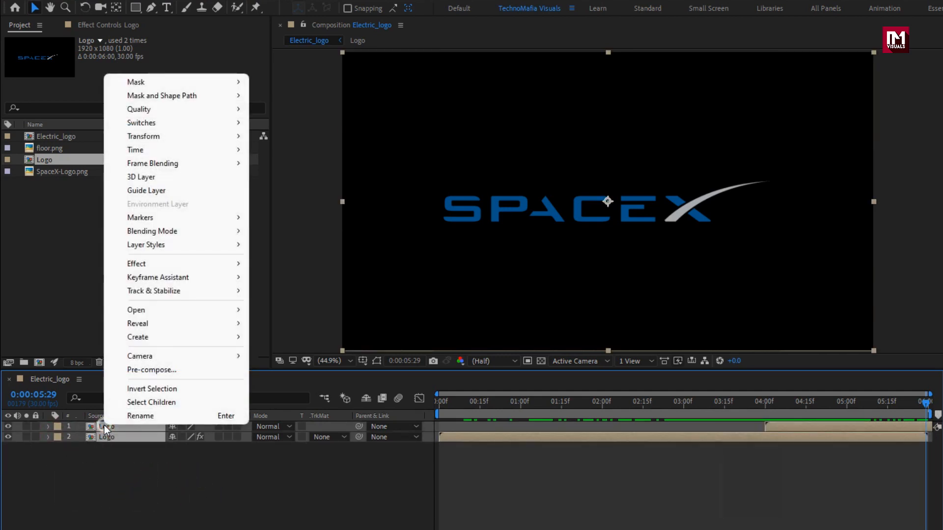
{"action": "left_click", "coordinate": [137, 372]}
{"action": "type", "text": "Saber"}
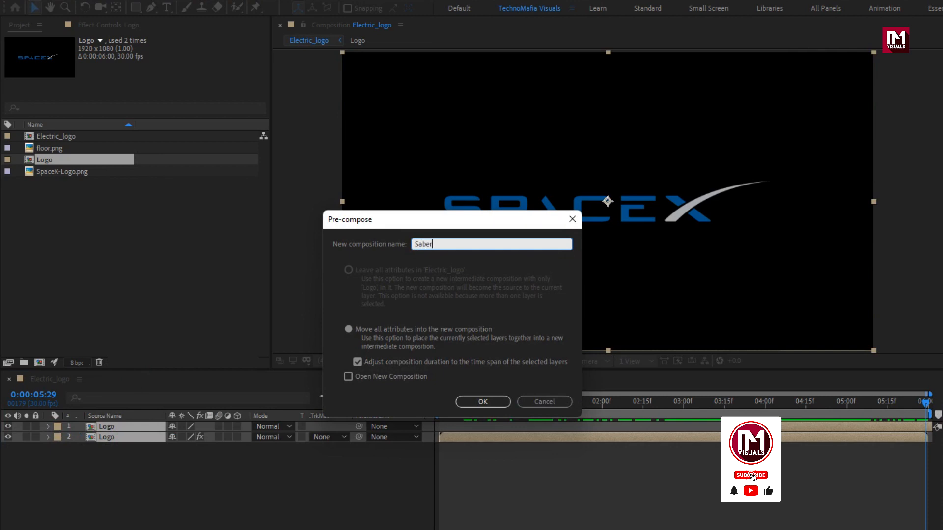
{"action": "type", "text": "_logo"}
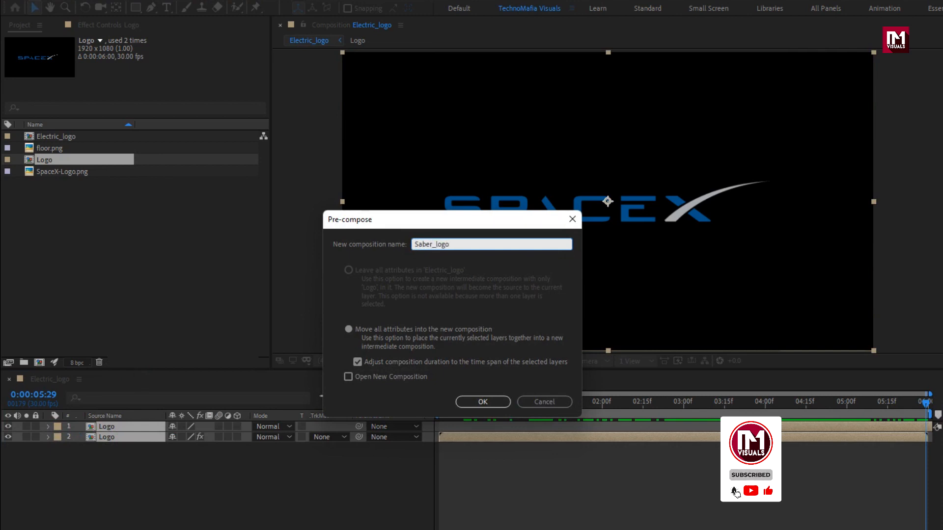
{"action": "left_click", "coordinate": [473, 403]}
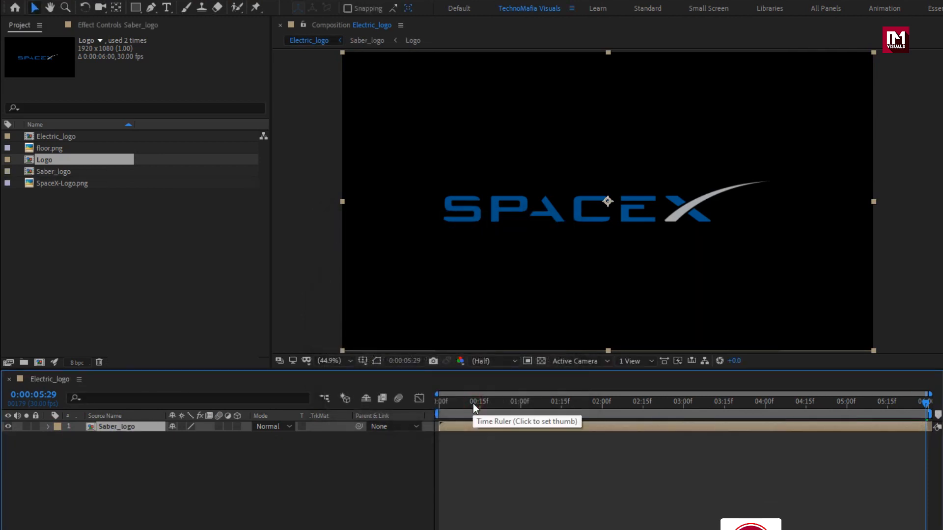
- Create a black 1920 x 1080 px solid named BG and place it beneath the Saber_logo layer
{"action": "left_click_drag", "start_coordinate": [489, 403], "coordinate": [585, 404]}
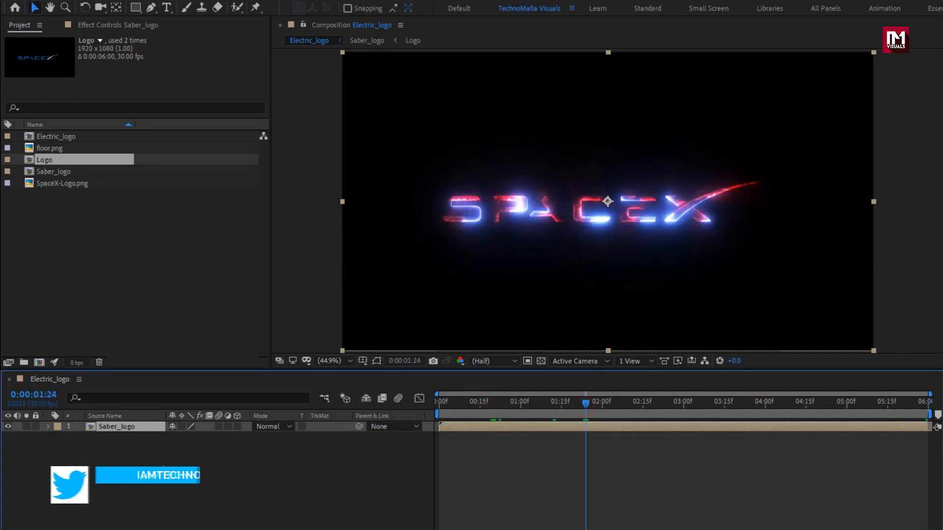
{"action": "right_click", "coordinate": [164, 461]}
{"action": "mouse_move", "coordinate": [295, 468]}
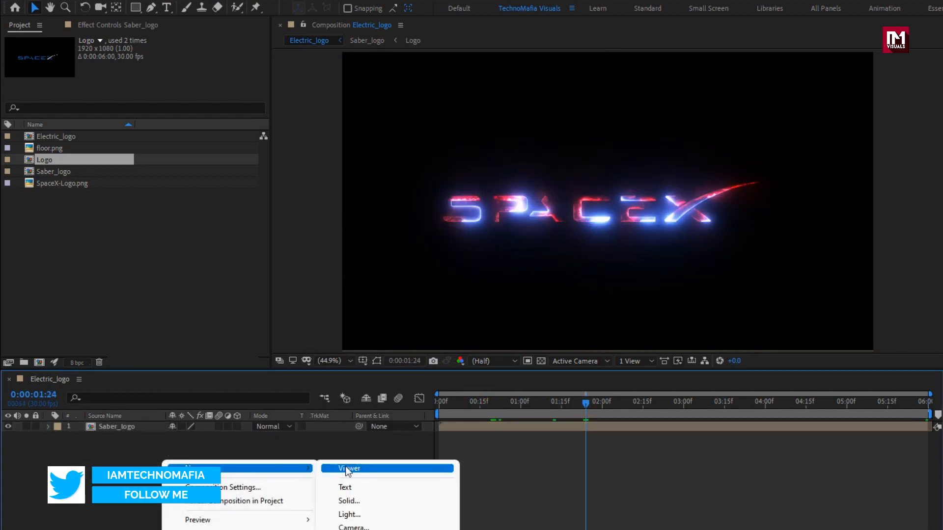
{"action": "left_click", "coordinate": [361, 500]}
{"action": "type", "text": "BG"}
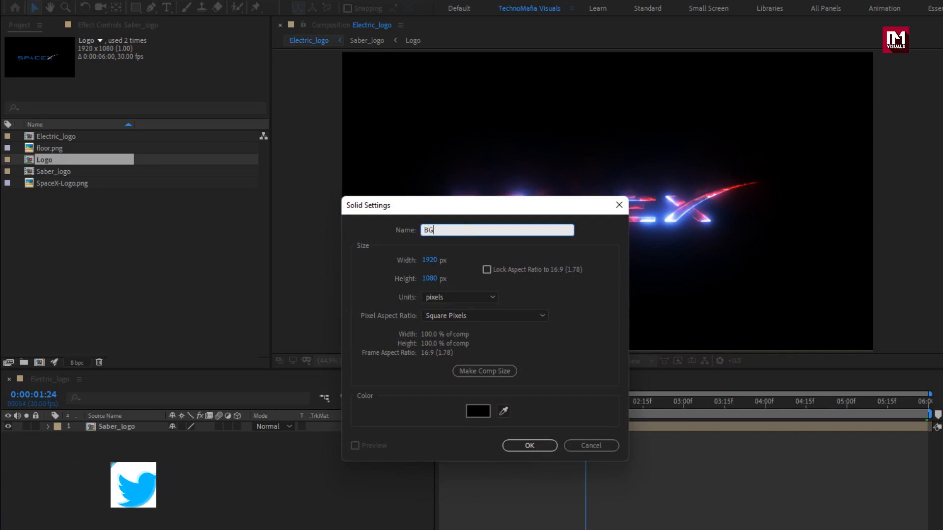
{"action": "left_click", "coordinate": [522, 444]}
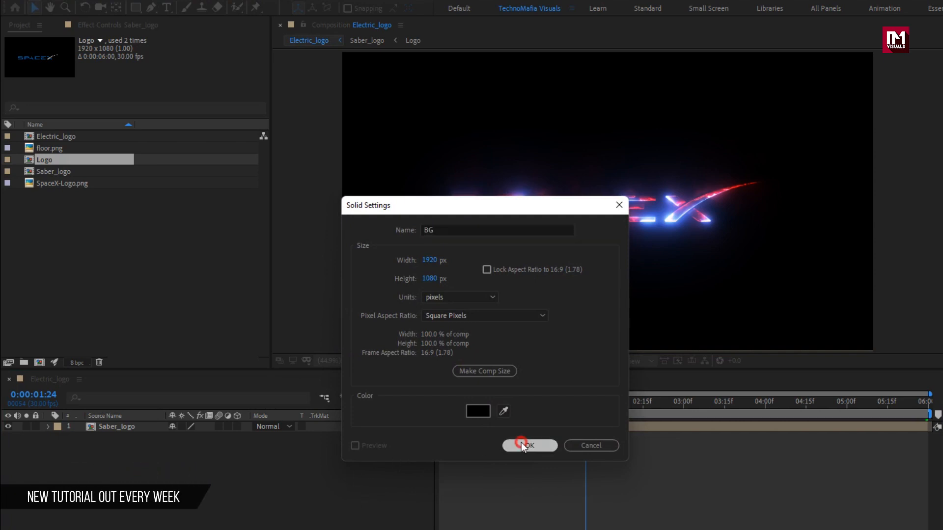
{"action": "left_click_drag", "start_coordinate": [147, 427], "coordinate": [150, 449]}
{"action": "left_click", "coordinate": [187, 466]}
- Create a second black 1920 x 1080 px solid named BG above the Saber_logo layer
{"action": "right_click", "coordinate": [210, 457]}
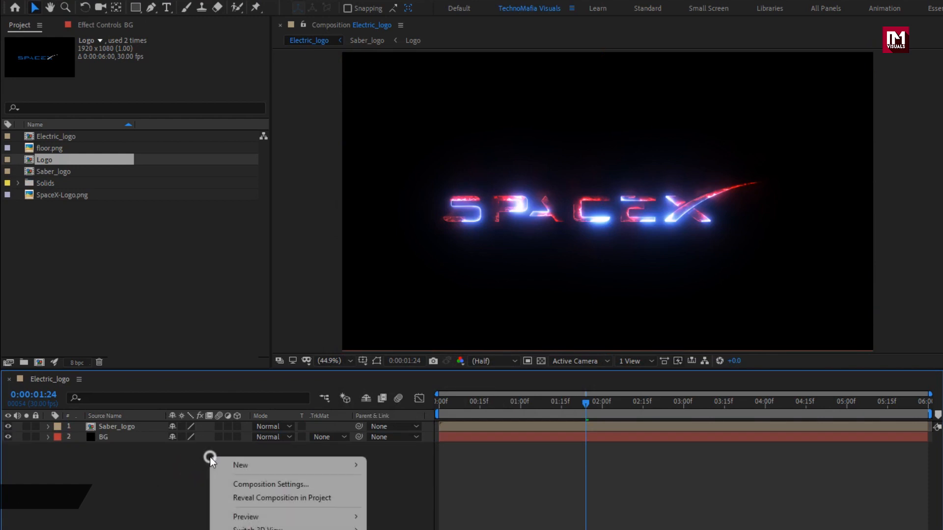
{"action": "mouse_move", "coordinate": [320, 465]}
{"action": "left_click", "coordinate": [402, 496]}
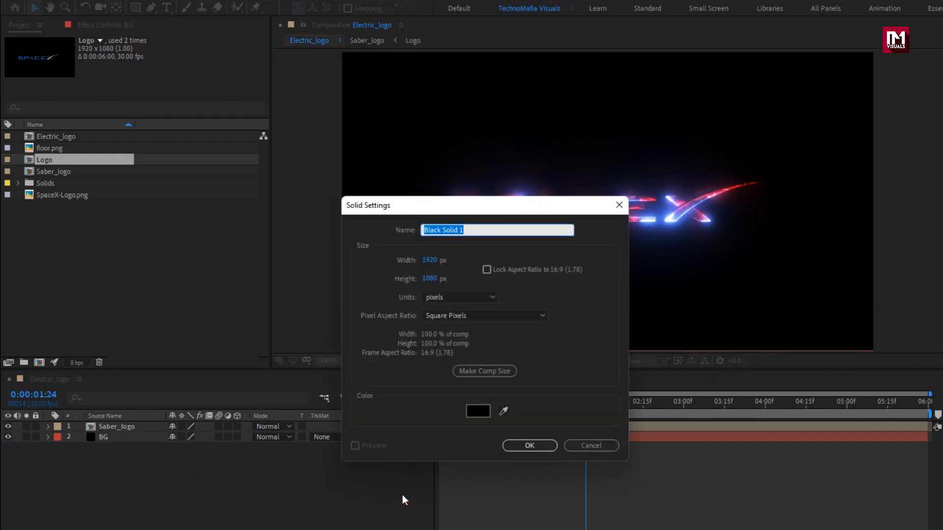
{"action": "type", "text": "BG"}
{"action": "key", "text": "Return"}
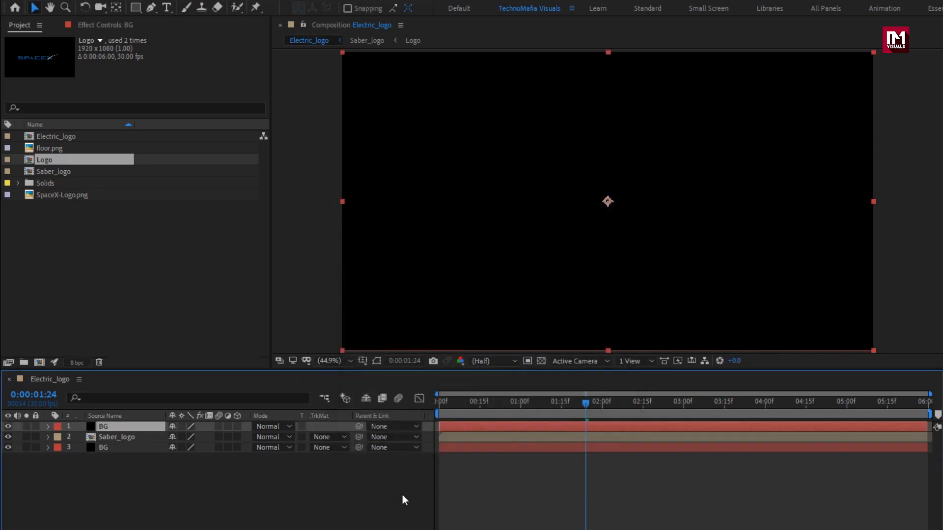
- Apply the Fill effect to the upper BG solid and set its color to white
{"action": "left_click", "coordinate": [827, 119]}
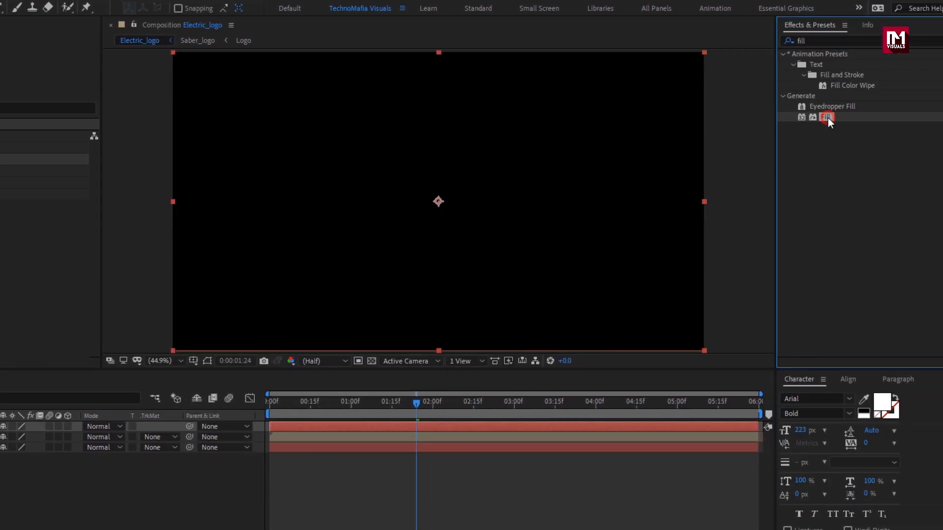
{"action": "double_click", "coordinate": [828, 118]}
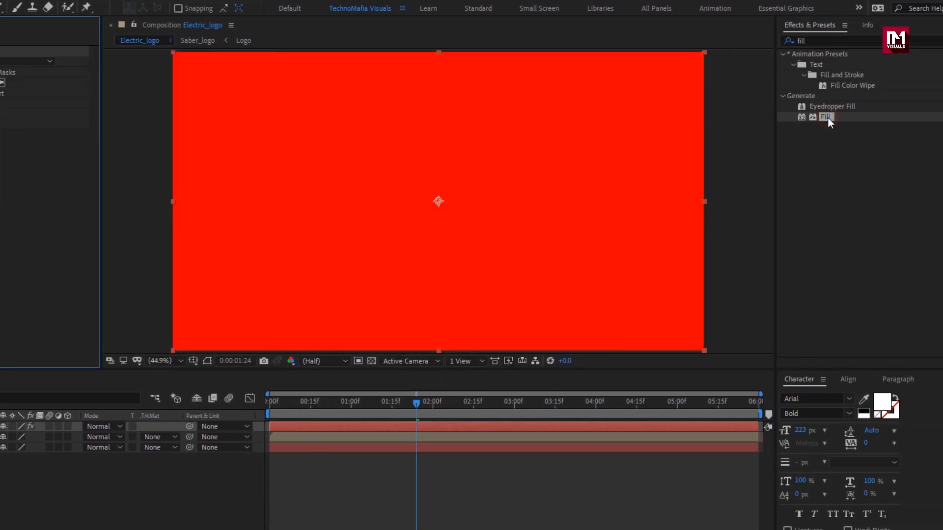
{"action": "left_click", "coordinate": [155, 82]}
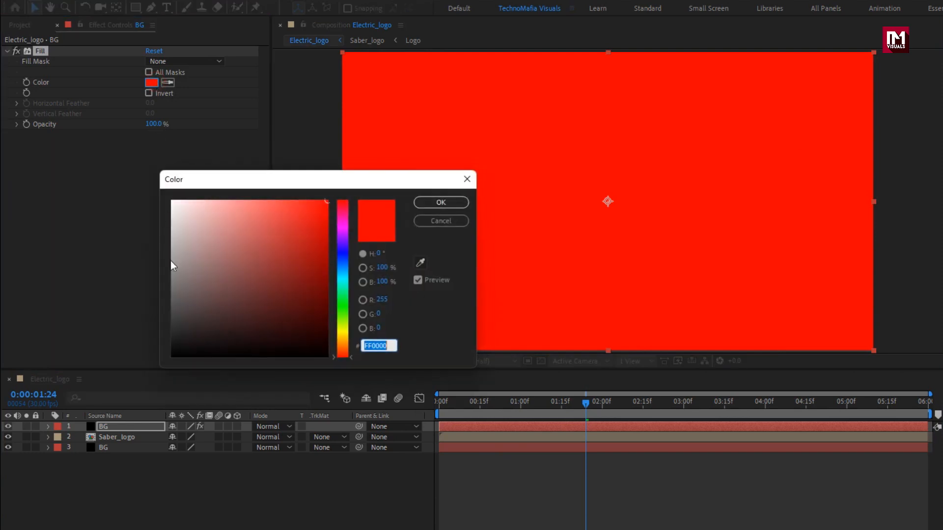
{"action": "left_click_drag", "start_coordinate": [169, 261], "coordinate": [116, 155]}
{"action": "left_click", "coordinate": [435, 202]}
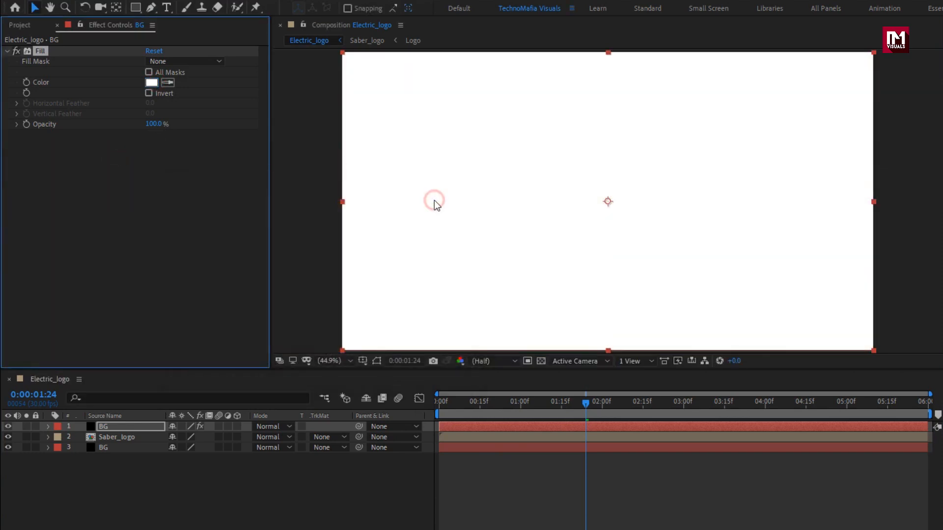
- Add floor.png to the Electric_logo composition as the topmost layer and make it a 3D layer
{"action": "left_click", "coordinate": [13, 25]}
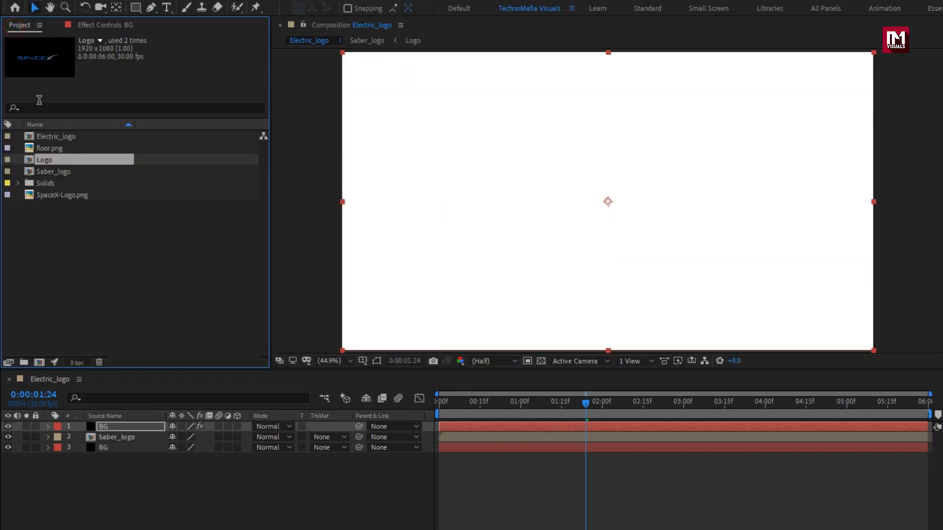
{"action": "left_click", "coordinate": [52, 149]}
{"action": "left_click_drag", "start_coordinate": [52, 149], "coordinate": [134, 426]}
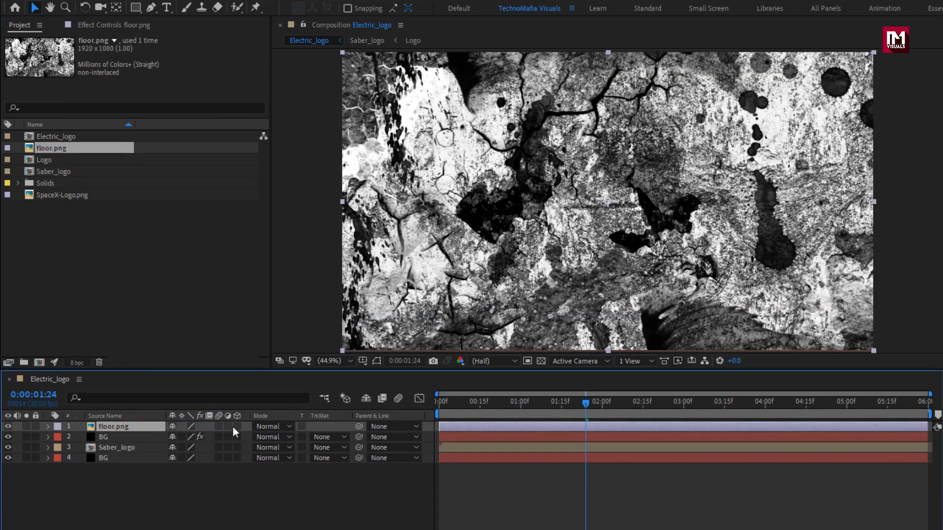
{"action": "left_click", "coordinate": [237, 426]}
- Lay the floor.png layer flat with an X Orientation of 270° and lower it to a Y Position of 970
{"action": "key", "text": "r"}
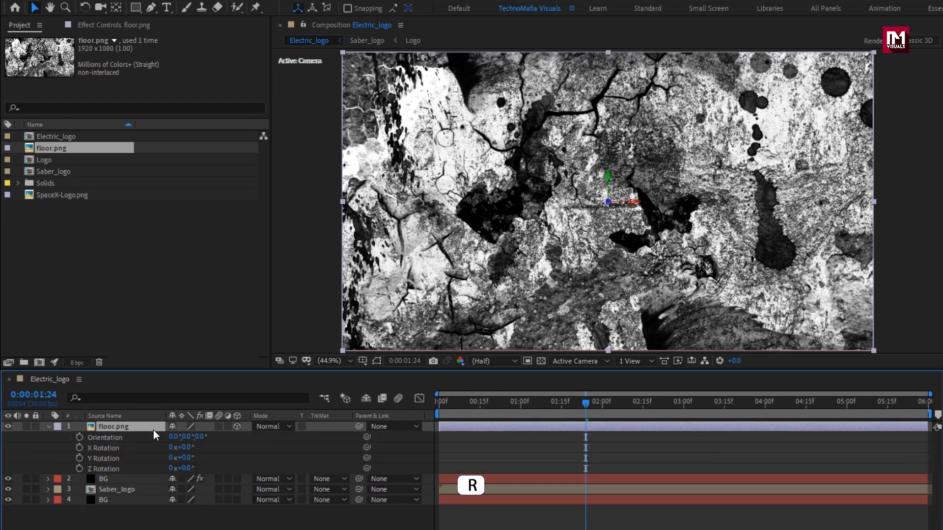
{"action": "left_click", "coordinate": [171, 435]}
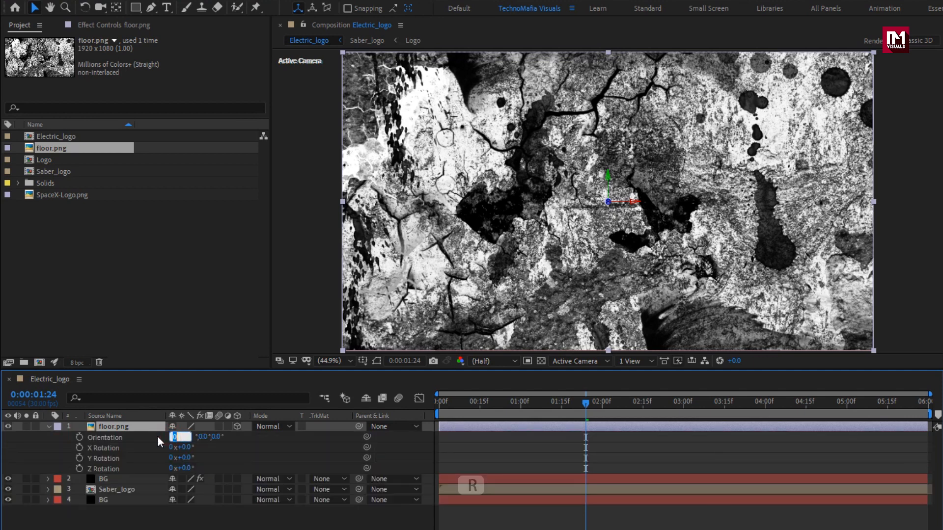
{"action": "type", "text": "270"}
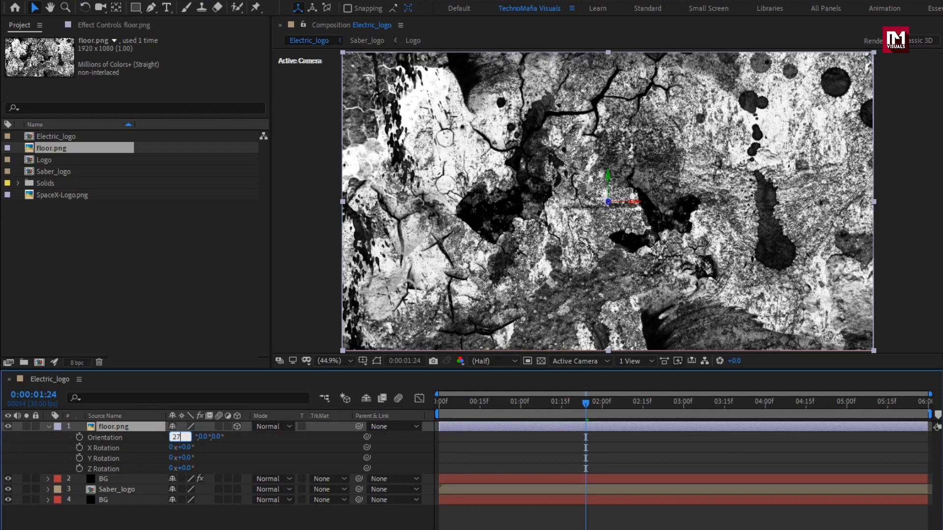
{"action": "key", "text": "Return"}
{"action": "key", "text": "p"}
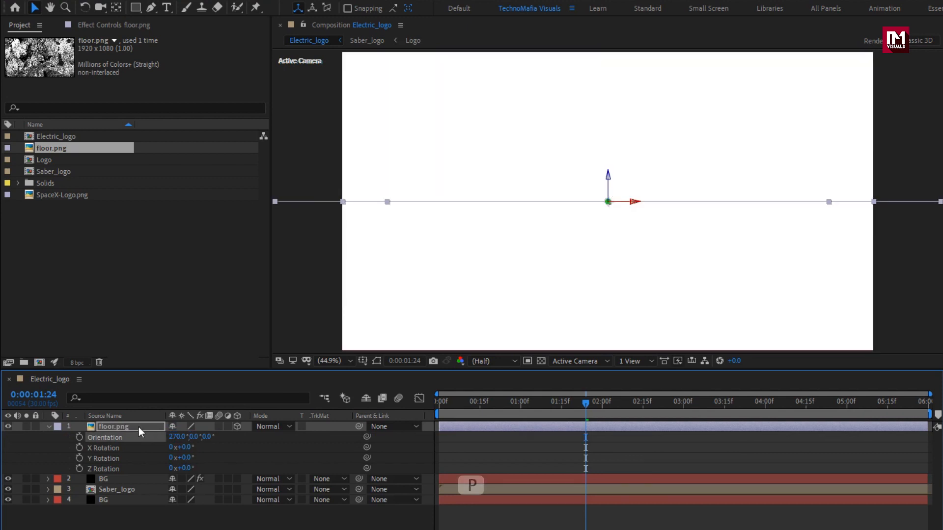
{"action": "left_click", "coordinate": [138, 427]}
{"action": "key", "text": "p"}
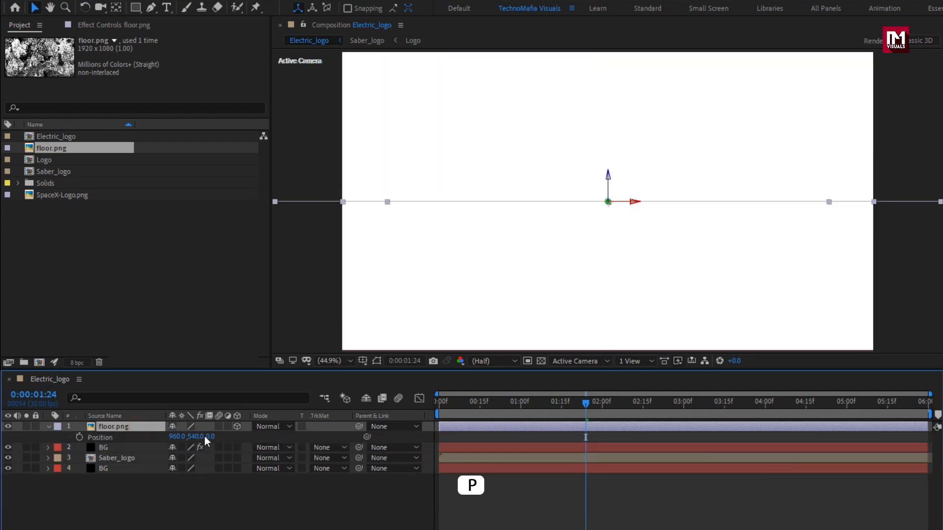
{"action": "left_click_drag", "start_coordinate": [196, 437], "coordinate": [459, 440]}
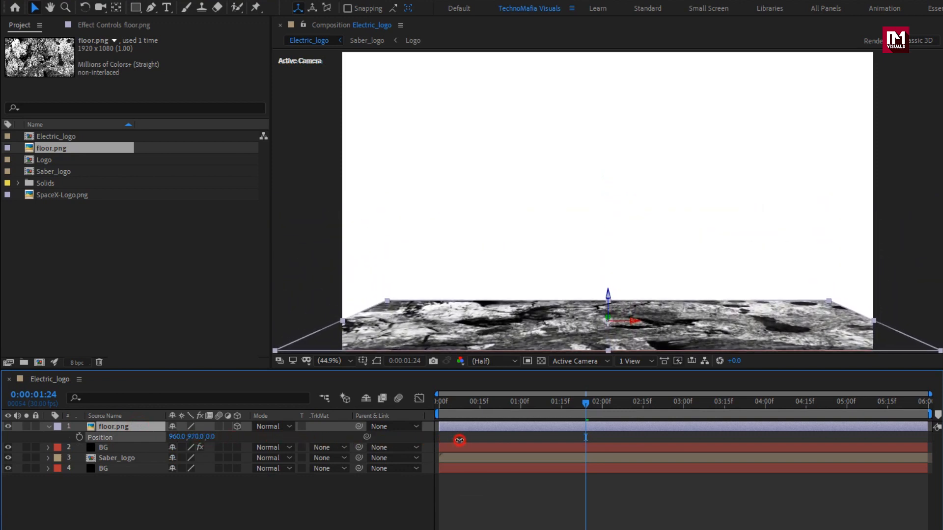
- Apply Motion Tile to floor.png with Mirror Edges on, Output Width 280 and Output Height 870
{"action": "left_click", "coordinate": [136, 428]}
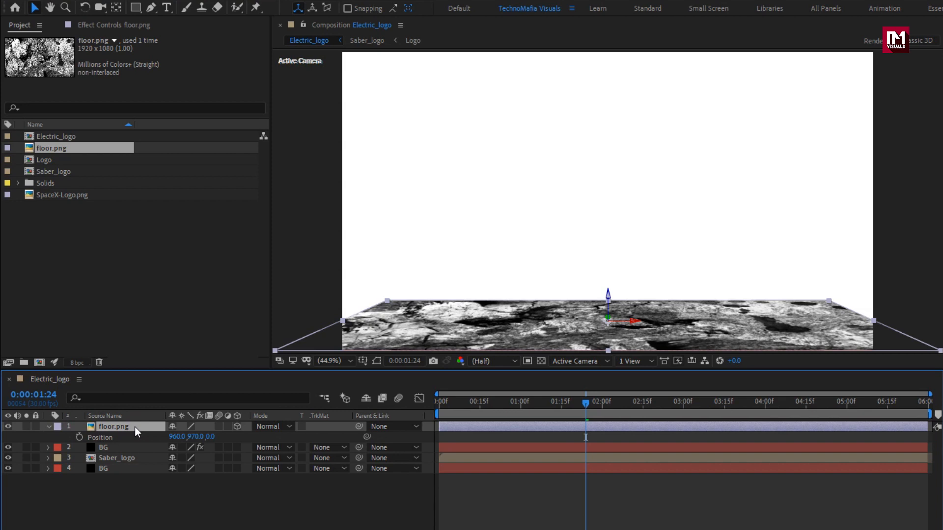
{"action": "left_click", "coordinate": [784, 41]}
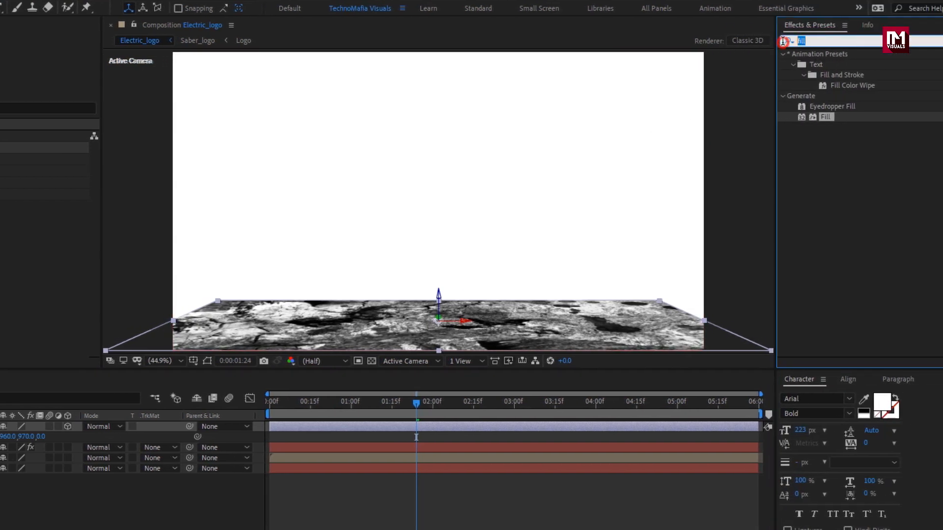
{"action": "type", "text": "motio"}
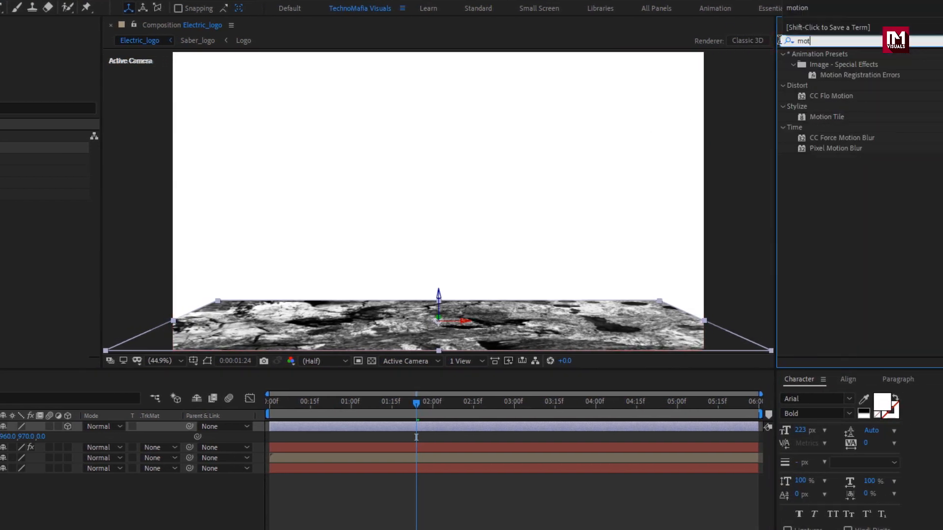
{"action": "double_click", "coordinate": [832, 118]}
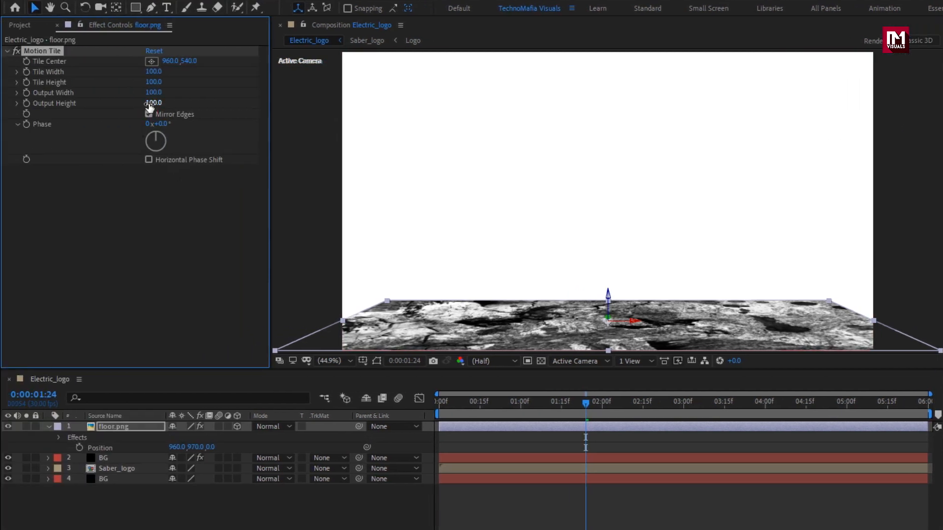
{"action": "left_click_drag", "start_coordinate": [150, 103], "coordinate": [167, 93]}
{"action": "left_click", "coordinate": [156, 94]}
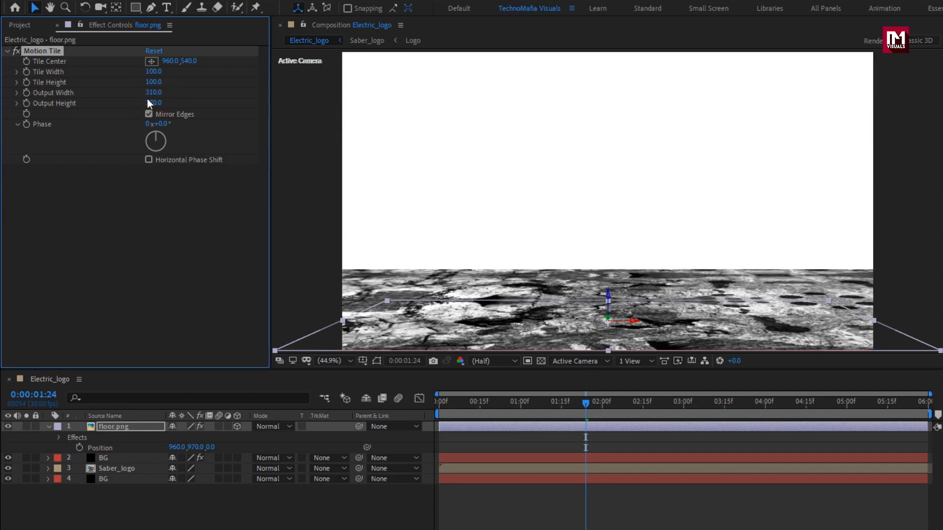
{"action": "left_click", "coordinate": [151, 94]}
{"action": "mouse_move", "coordinate": [156, 93]}
{"action": "left_mouse_down"}
{"action": "mouse_move", "coordinate": [143, 92]}
{"action": "mouse_move", "coordinate": [144, 104]}
{"action": "mouse_move", "coordinate": [177, 100]}
{"action": "left_mouse_up"}
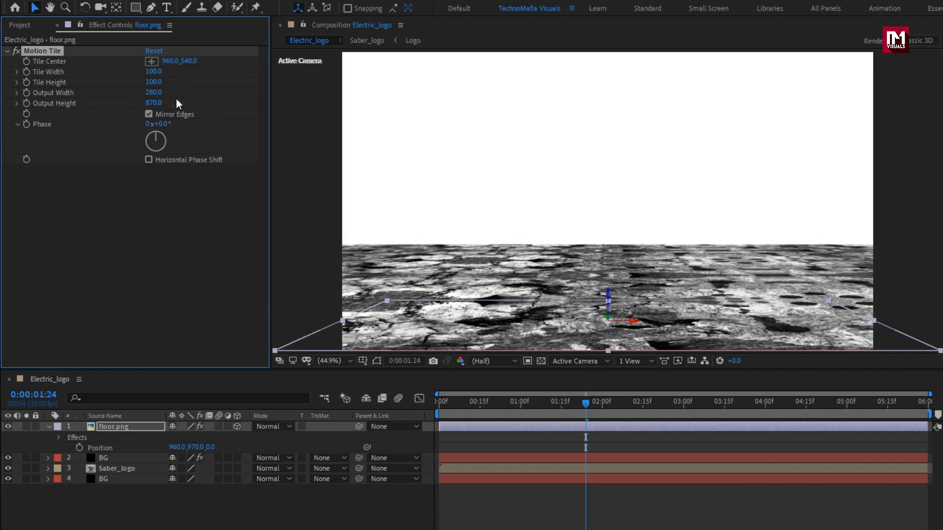
- Apply Fast Box Blur to floor.png with a Blur Radius of 2 and 1 iteration
{"action": "left_click", "coordinate": [107, 429]}
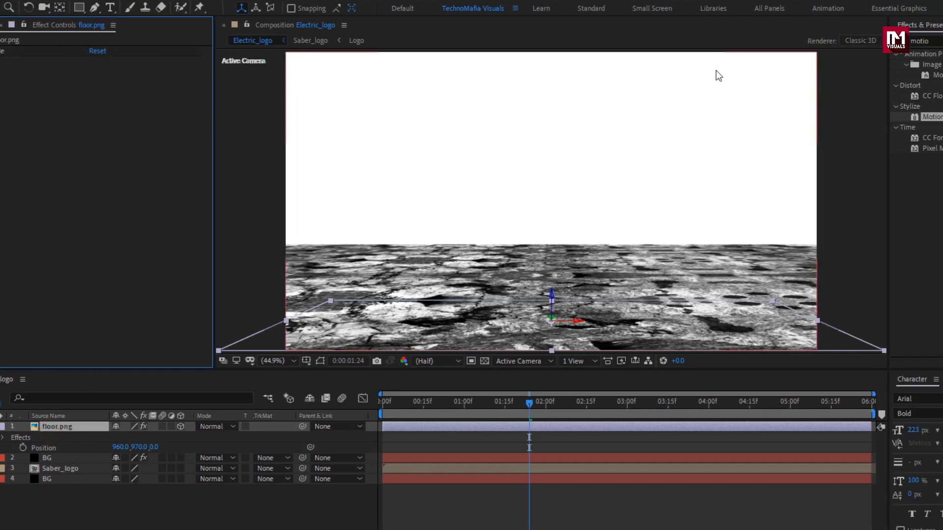
{"action": "left_click", "coordinate": [787, 41]}
{"action": "type", "text": "box"}
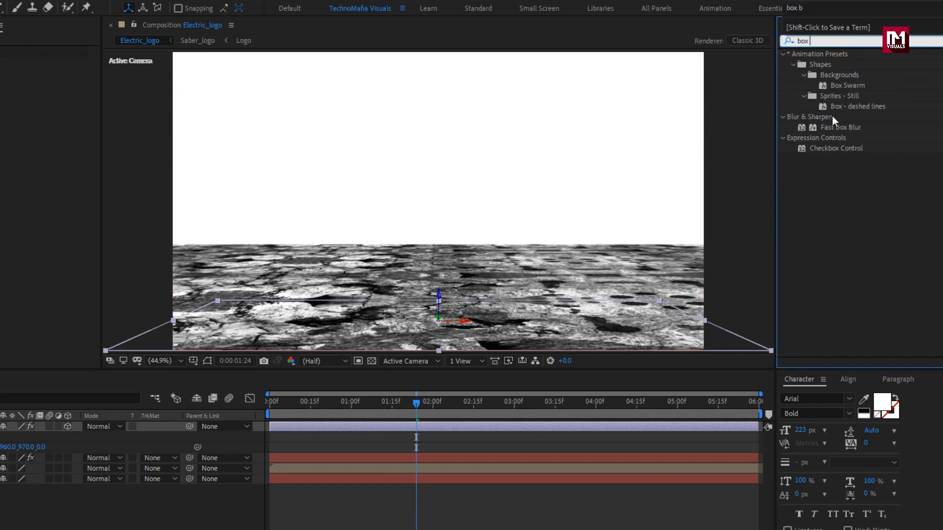
{"action": "double_click", "coordinate": [835, 127]}
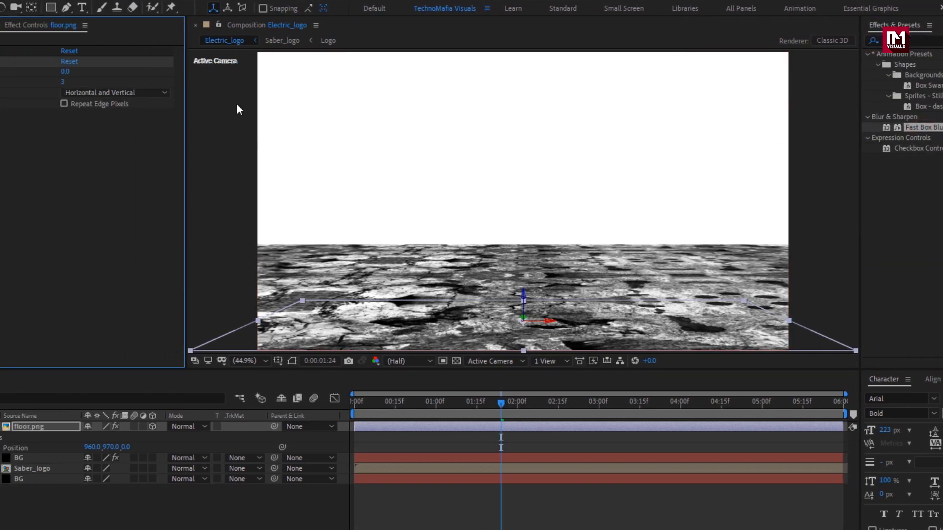
{"action": "left_click", "coordinate": [151, 72]}
{"action": "type", "text": "2"}
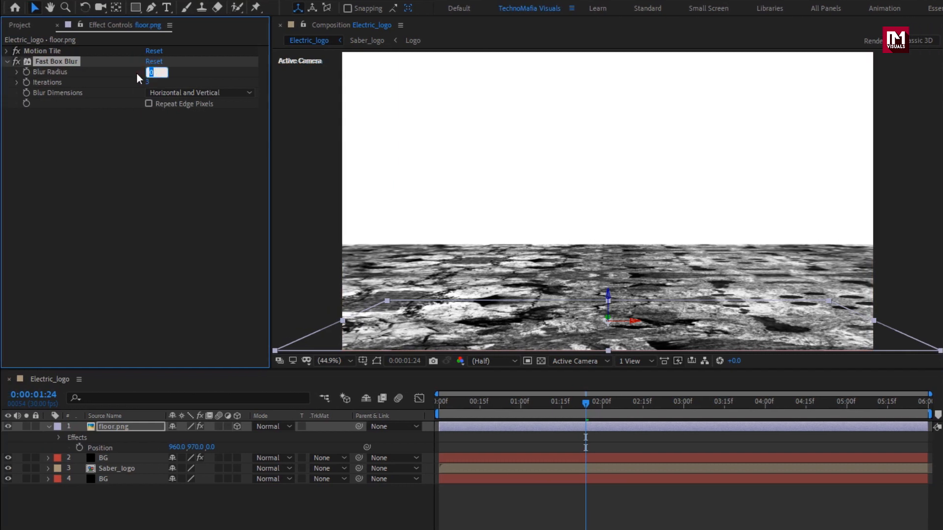
{"action": "key", "text": "Return"}
{"action": "type", "text": "1"}
{"action": "key", "text": "Return"}
{"action": "left_click", "coordinate": [49, 427]}
- Apply Curves to floor.png and pull the lower part of the RGB curve down slightly to darken the texture
{"action": "left_click", "coordinate": [109, 426]}
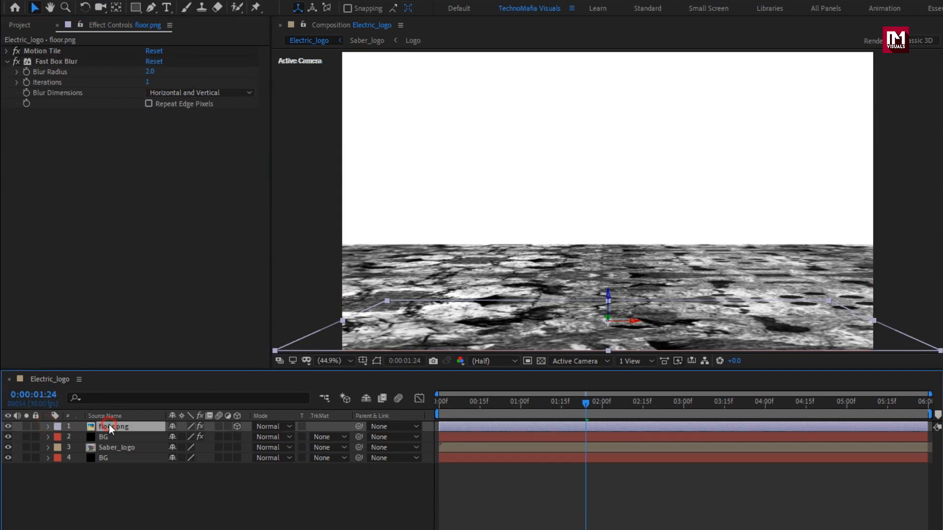
{"action": "left_click", "coordinate": [815, 43]}
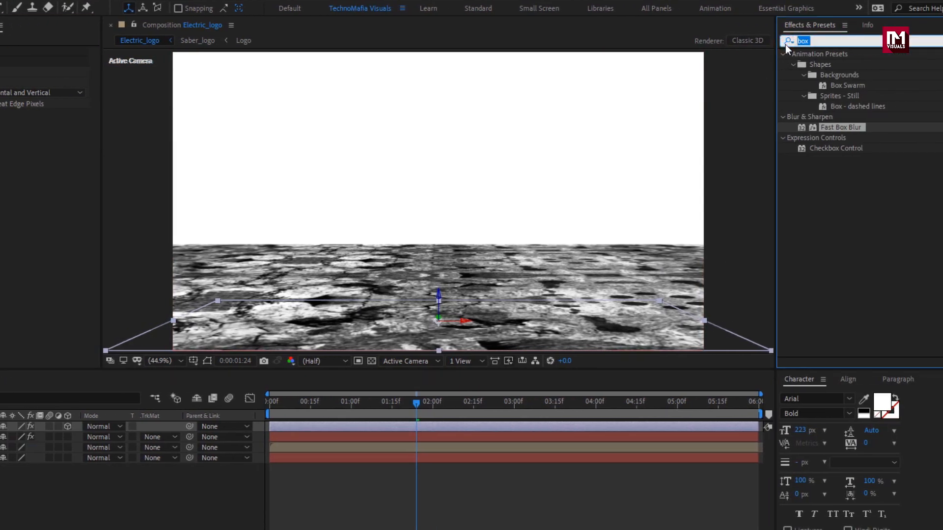
{"action": "type", "text": "curv"}
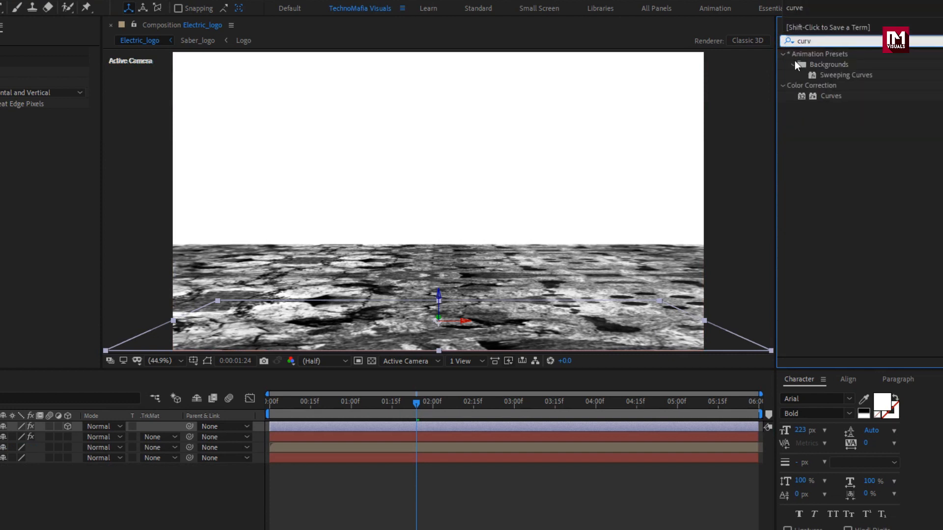
{"action": "double_click", "coordinate": [828, 96]}
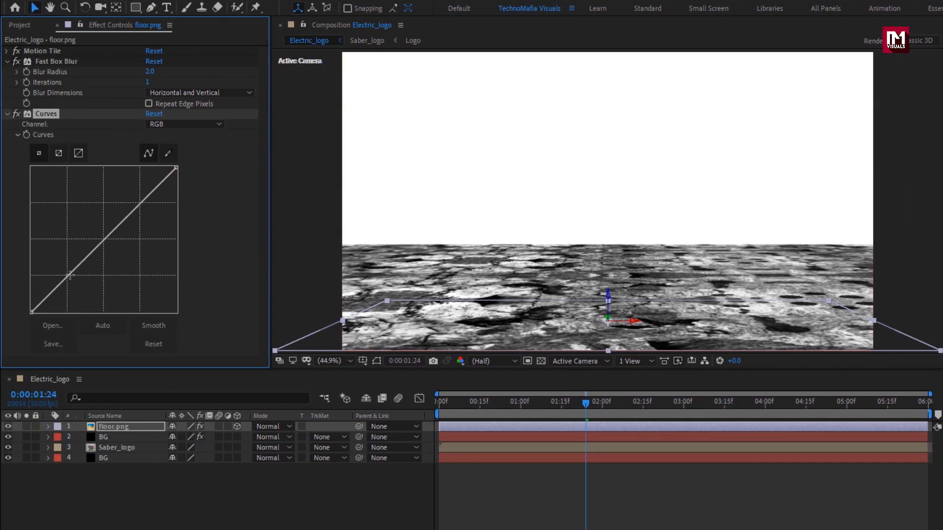
{"action": "left_click_drag", "start_coordinate": [69, 275], "coordinate": [71, 287]}
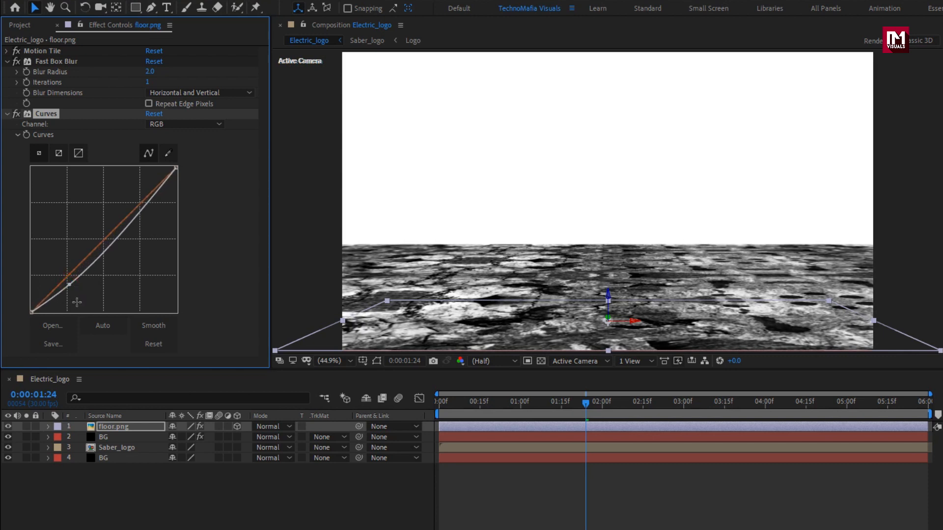
- Pre-compose floor.png and the white BG layer into a new composition named Floor, and hide the Floor layer
{"action": "left_click", "coordinate": [116, 427]}
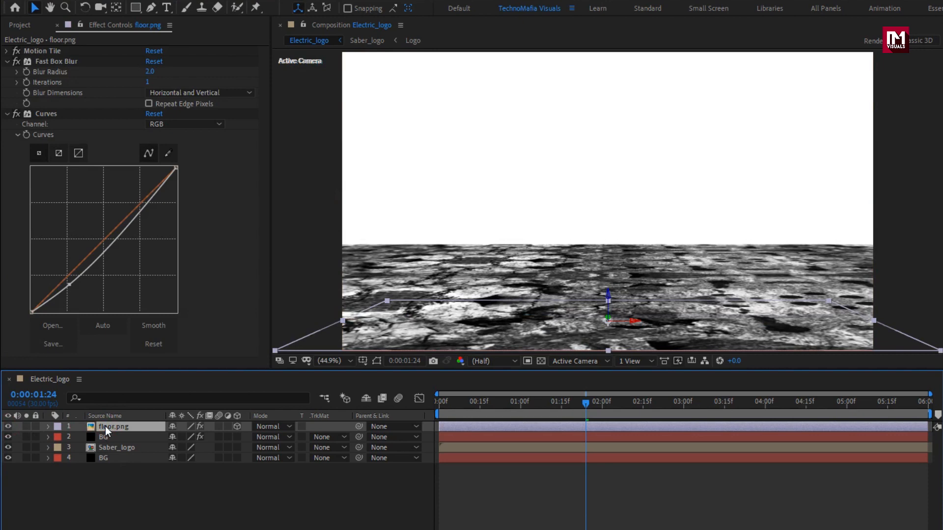
{"action": "left_click", "coordinate": [106, 434], "text": "ctrl"}
{"action": "right_click", "coordinate": [107, 435]}
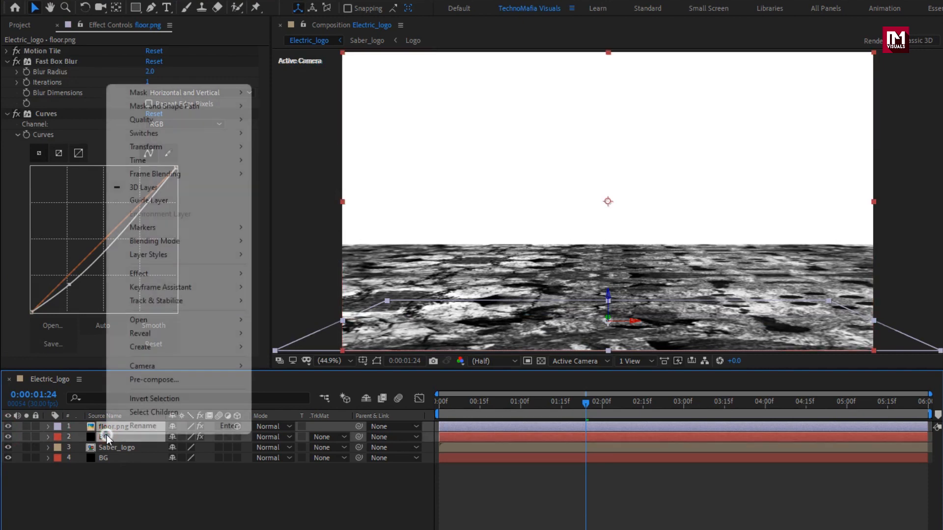
{"action": "left_click", "coordinate": [133, 378]}
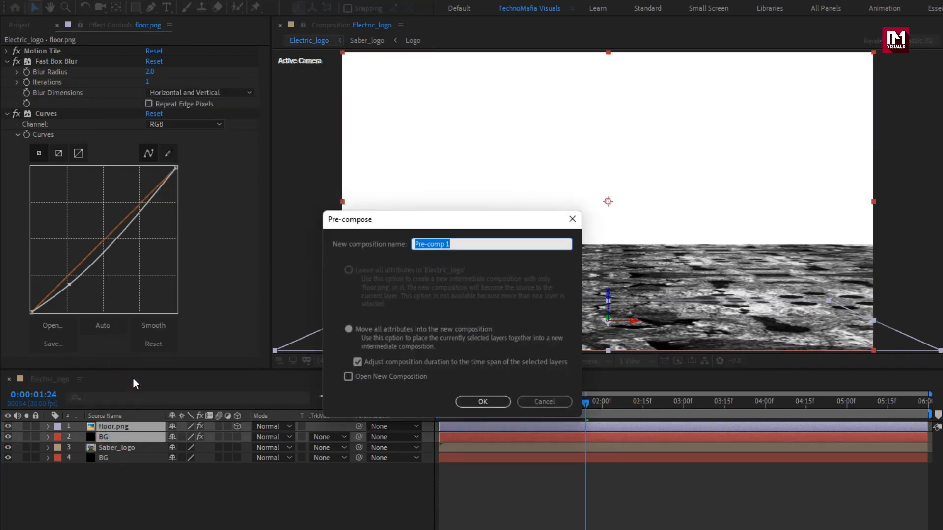
{"action": "type", "text": "Floor"}
{"action": "left_click", "coordinate": [484, 402]}
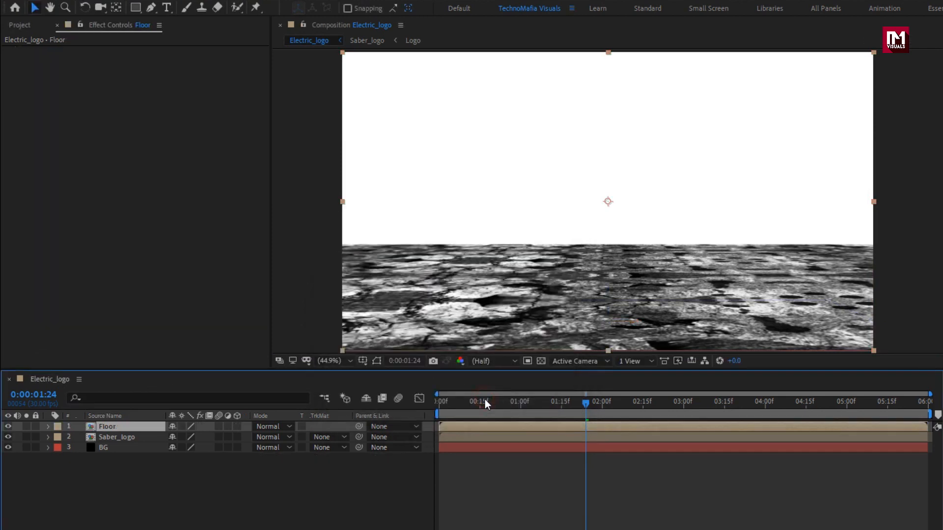
{"action": "left_click", "coordinate": [7, 427]}
- Apply Glow to the Saber_logo layer with a Glow Threshold of 70%, Glow Radius of 150 and Glow Intensity of 0.2
{"action": "left_click", "coordinate": [103, 438]}
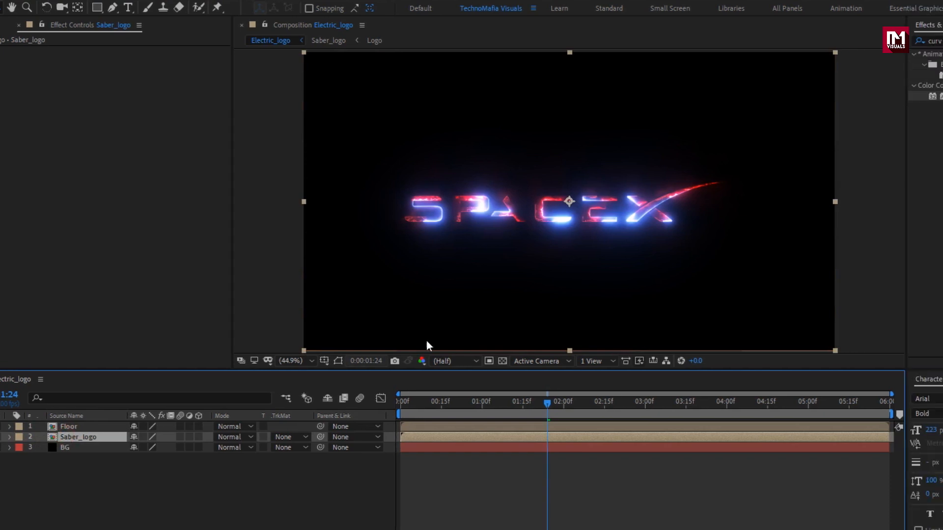
{"action": "left_click", "coordinate": [788, 40]}
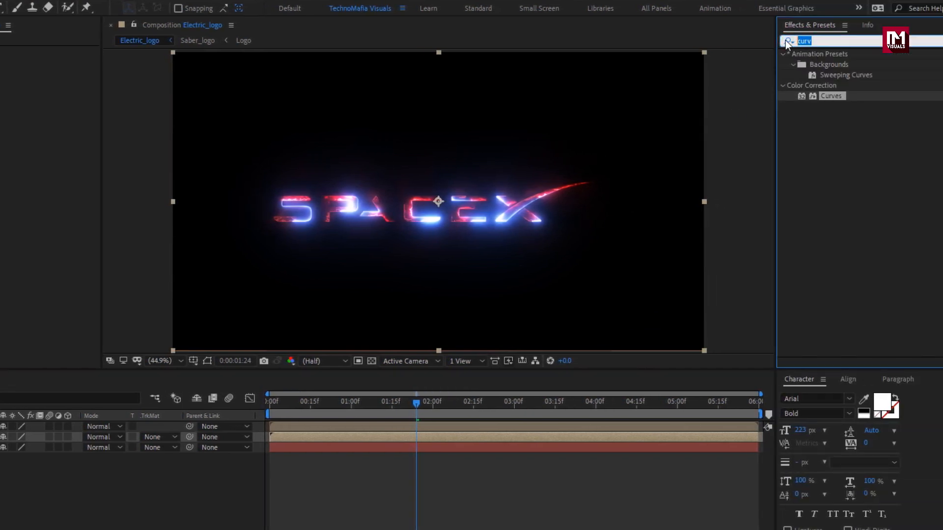
{"action": "type", "text": "glow"}
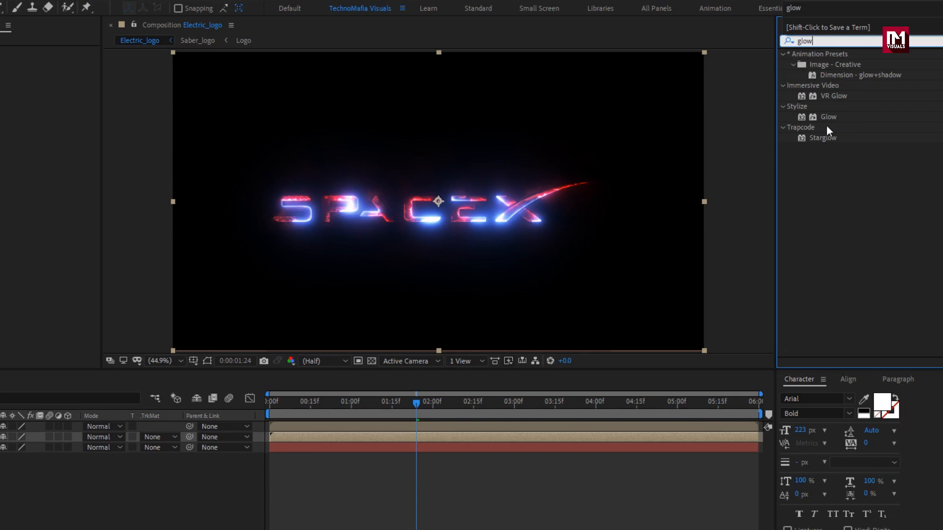
{"action": "double_click", "coordinate": [828, 117]}
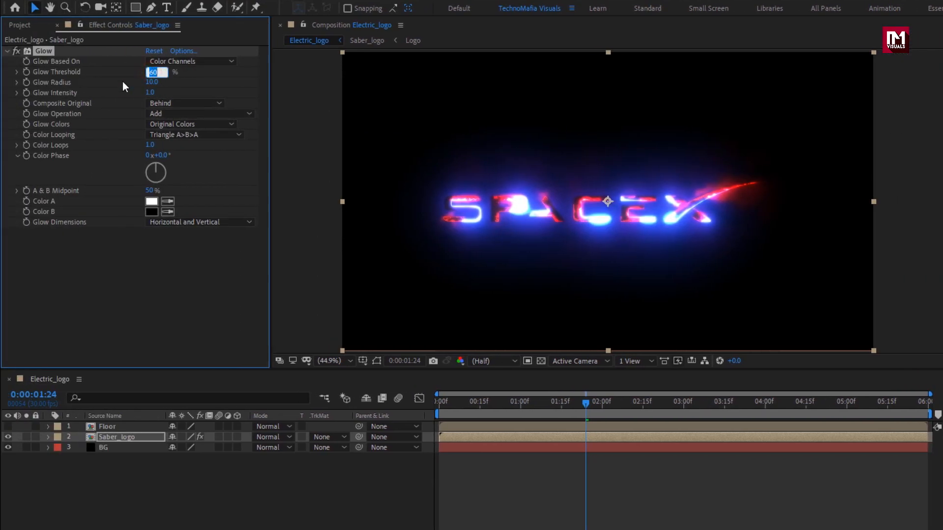
{"action": "type", "text": "70"}
{"action": "key", "text": "Return"}
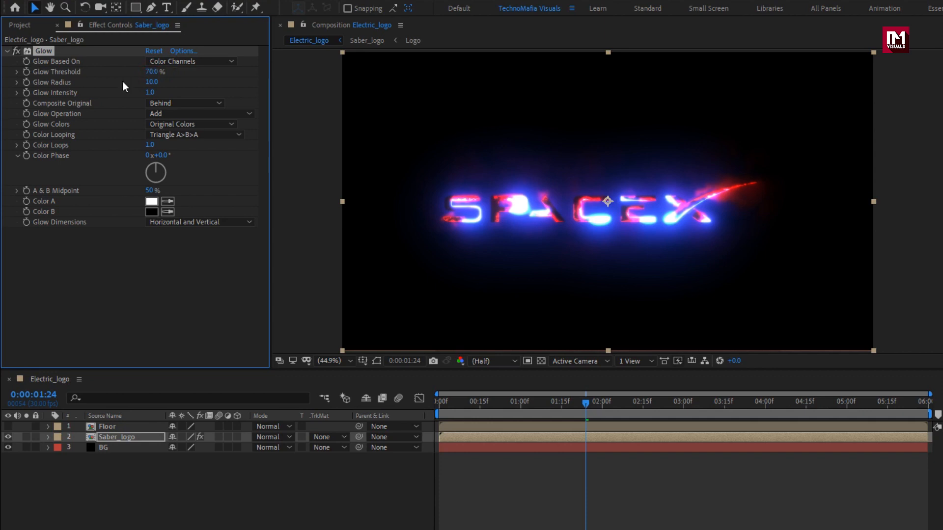
{"action": "left_click", "coordinate": [150, 82]}
{"action": "key", "text": "Return"}
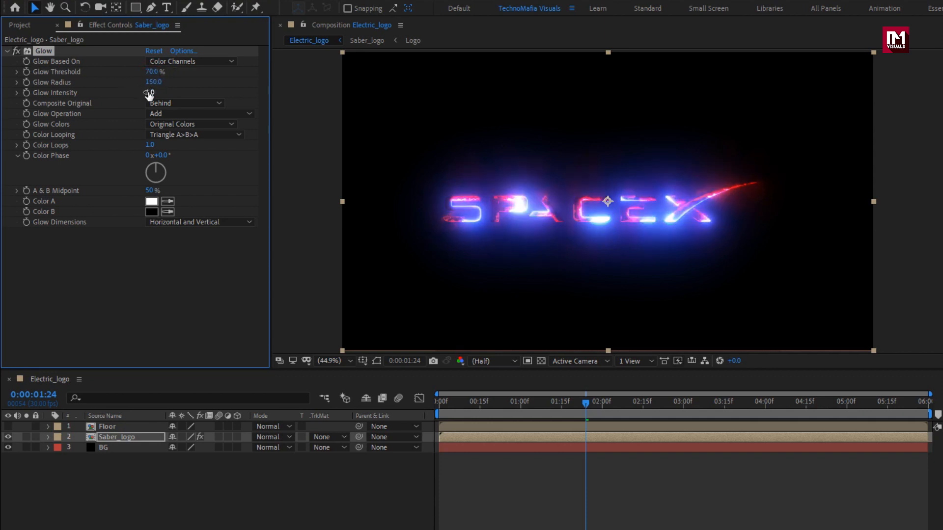
{"action": "type", "text": "0.2"}
{"action": "key", "text": "Return"}
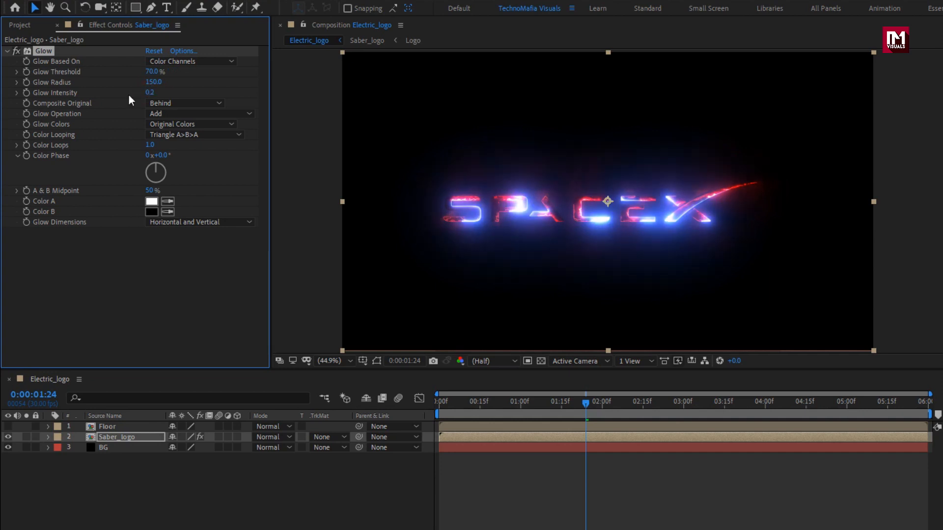
{"action": "left_click", "coordinate": [8, 51]}
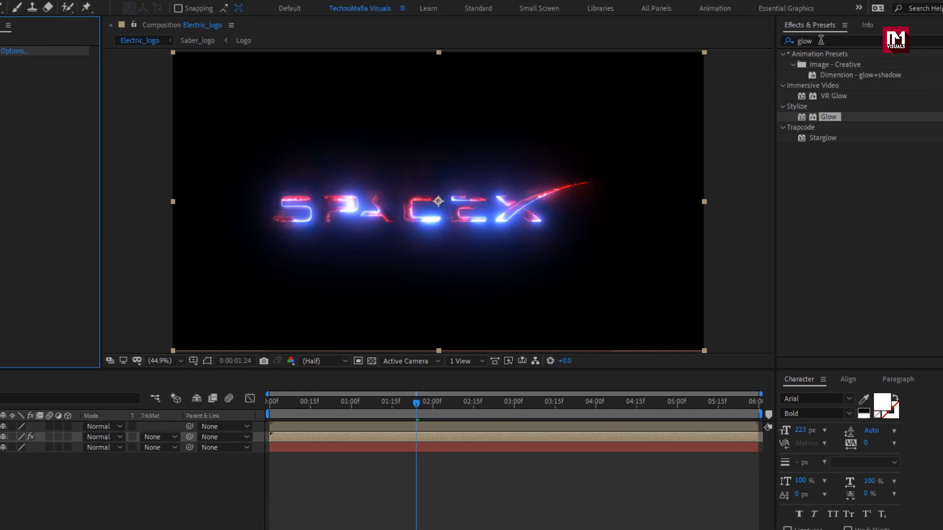
- Apply Mirror to Saber_logo with a Reflection Angle of 90° and the Reflection Center at 1920, 647
{"action": "left_click_drag", "start_coordinate": [821, 40], "coordinate": [767, 42]}
{"action": "type", "text": "mirr"}
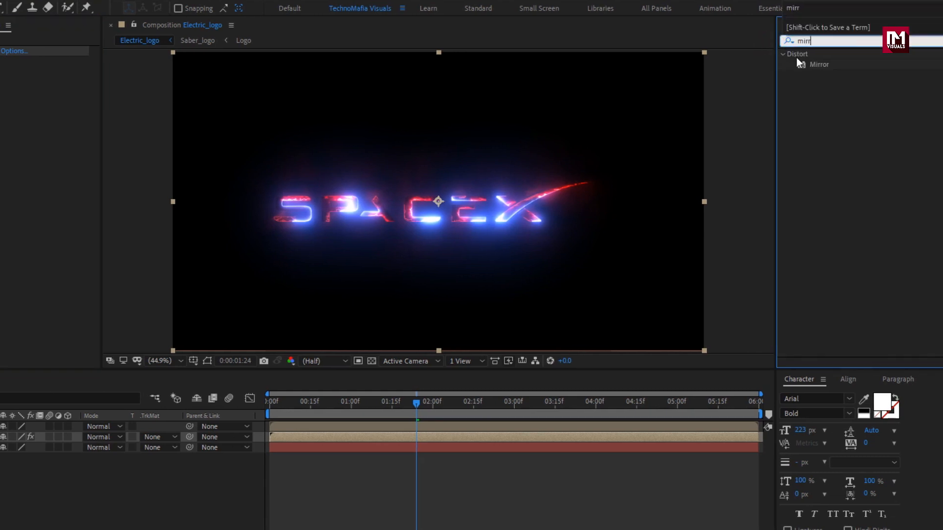
{"action": "double_click", "coordinate": [817, 66]}
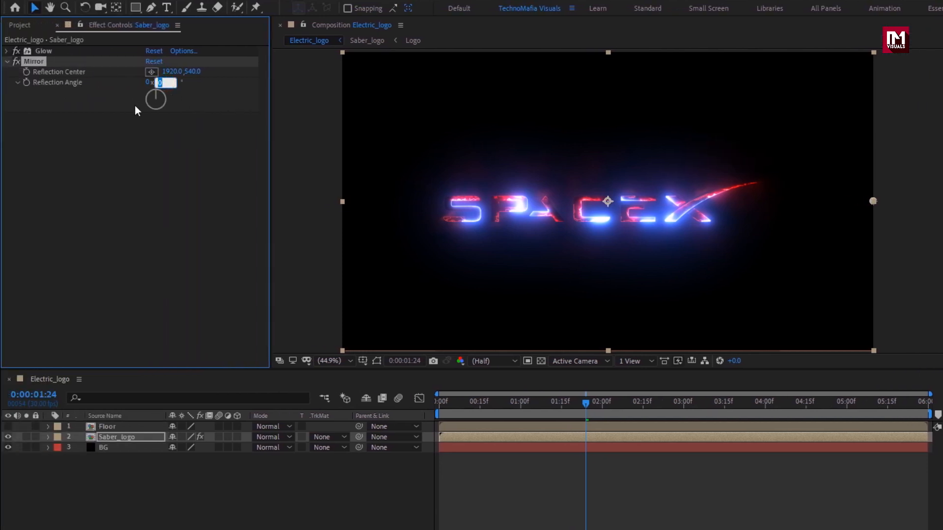
{"action": "type", "text": "90"}
{"action": "key", "text": "Return"}
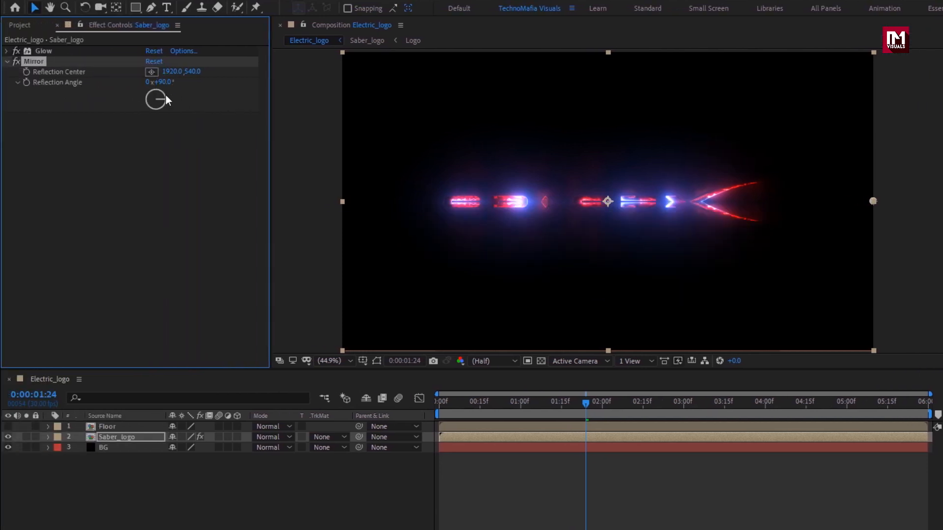
{"action": "left_click_drag", "start_coordinate": [190, 72], "coordinate": [257, 73]}
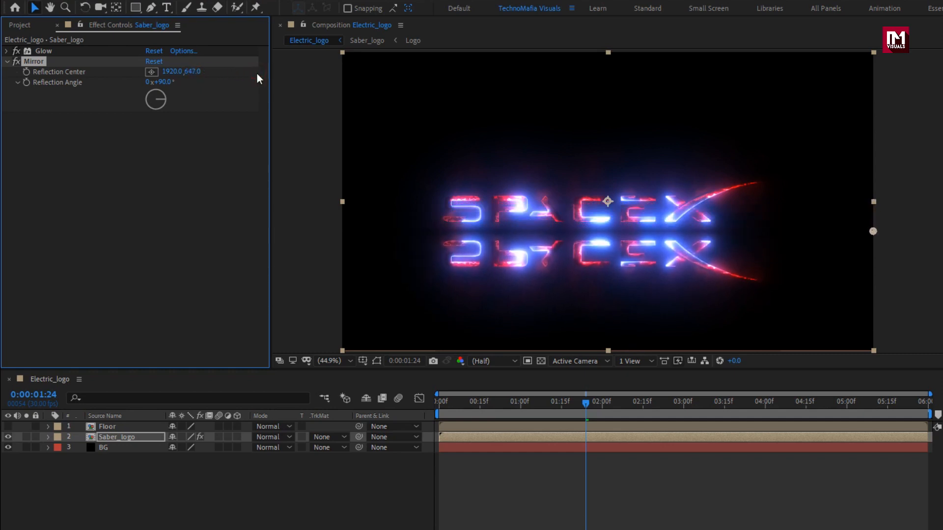
- Create a new adjustment layer above the other layers and apply Compound Blur to it
{"action": "left_click", "coordinate": [166, 467]}
{"action": "right_click", "coordinate": [166, 466]}
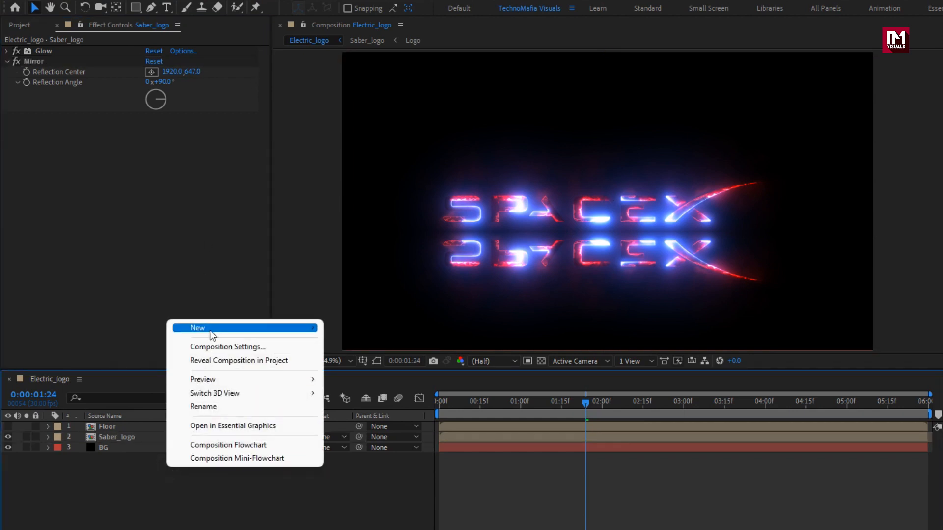
{"action": "mouse_move", "coordinate": [211, 328]}
{"action": "left_click", "coordinate": [387, 428]}
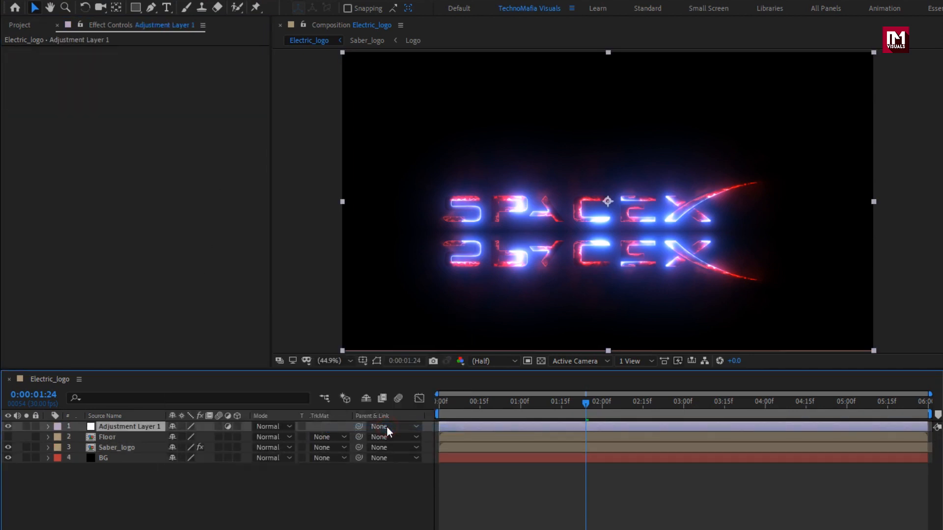
{"action": "left_click", "coordinate": [824, 41]}
{"action": "left_click_drag", "start_coordinate": [824, 41], "coordinate": [769, 42]}
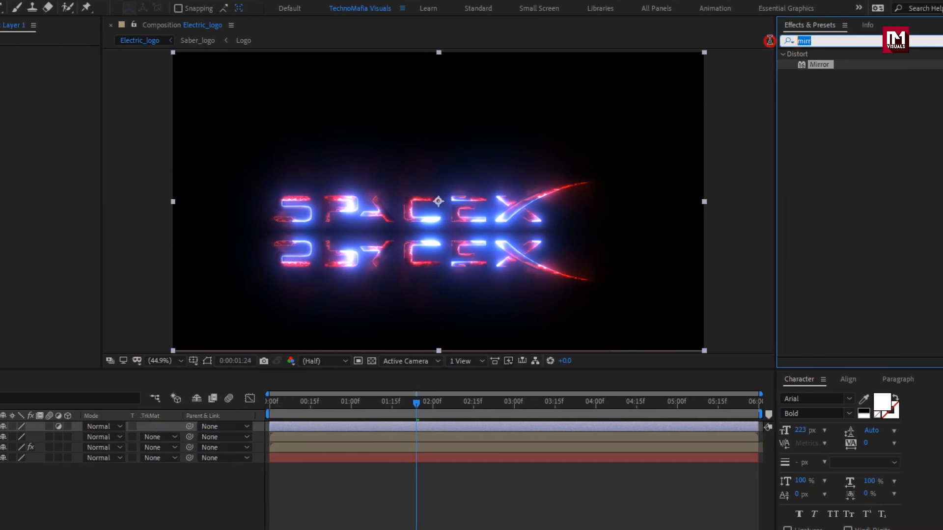
{"action": "type", "text": "comp"}
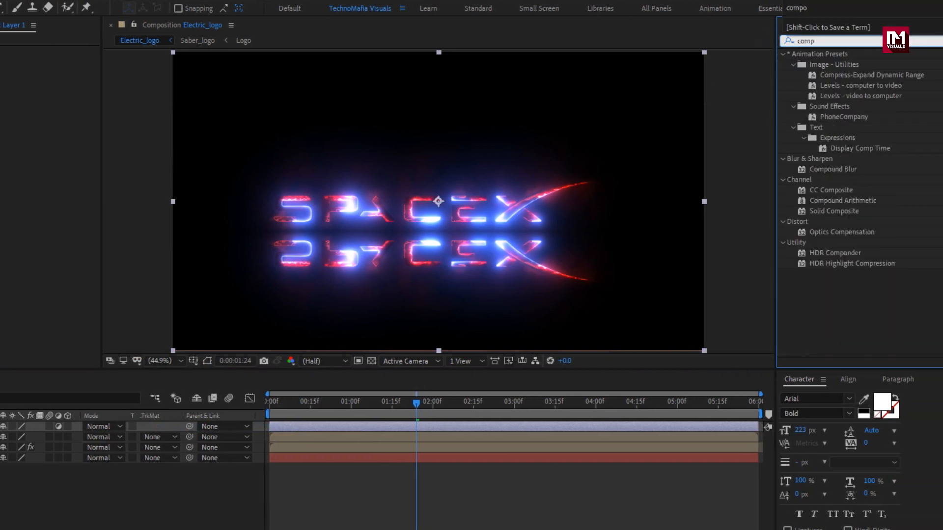
{"action": "left_click", "coordinate": [832, 172]}
{"action": "double_click", "coordinate": [832, 170]}
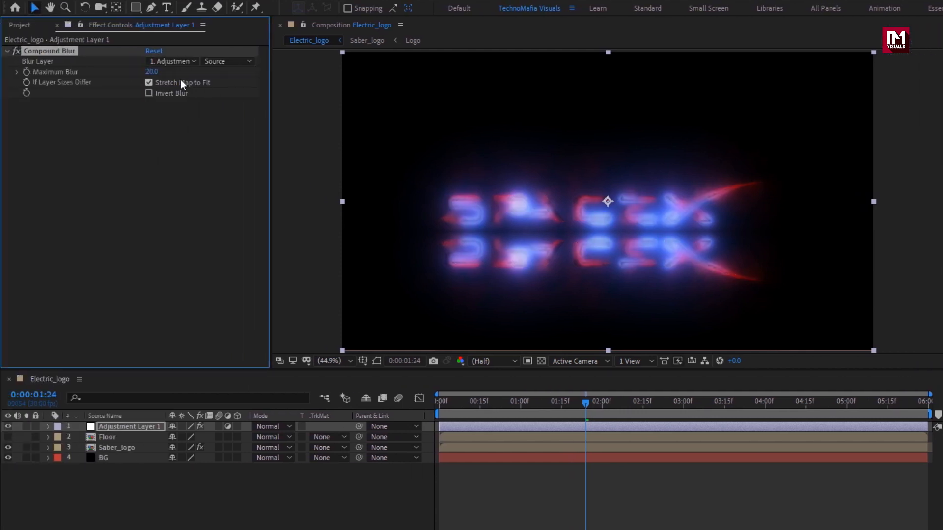
- Set the Compound Blur's Blur Layer to Floor, enable Invert Blur and raise Maximum Blur to 70
{"action": "left_click", "coordinate": [3, 62]}
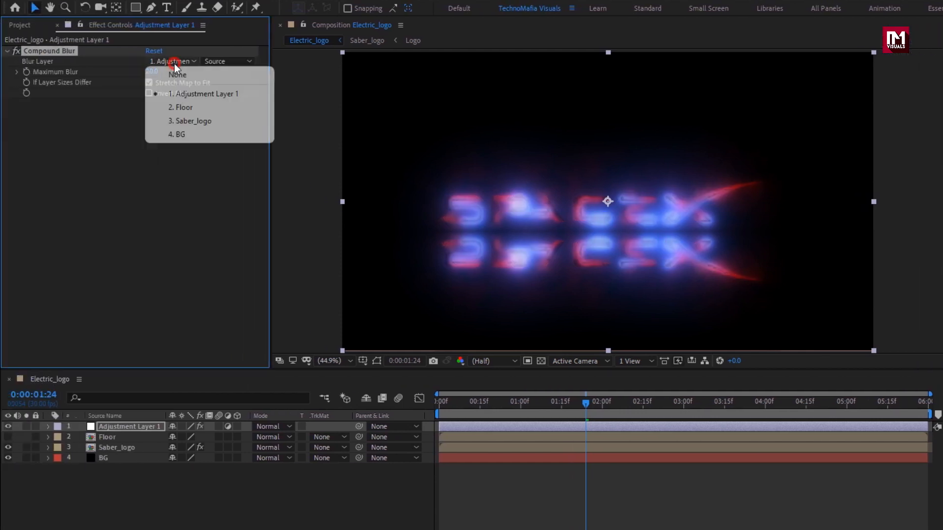
{"action": "left_click", "coordinate": [197, 109]}
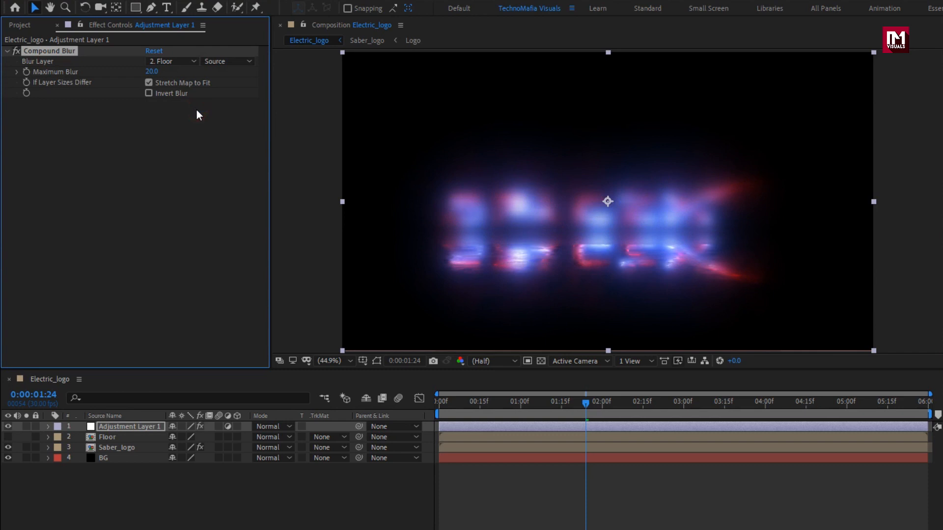
{"action": "left_click", "coordinate": [148, 94]}
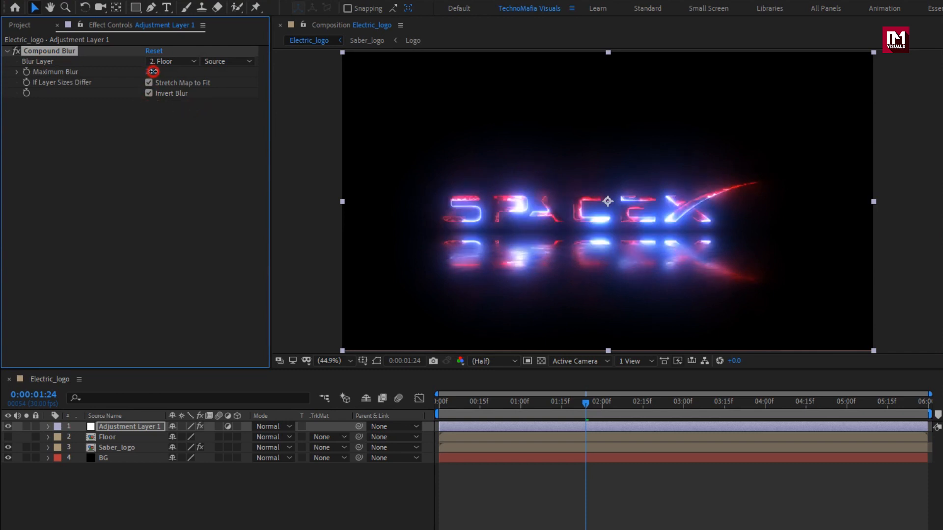
{"action": "left_click_drag", "start_coordinate": [153, 71], "coordinate": [188, 71]}
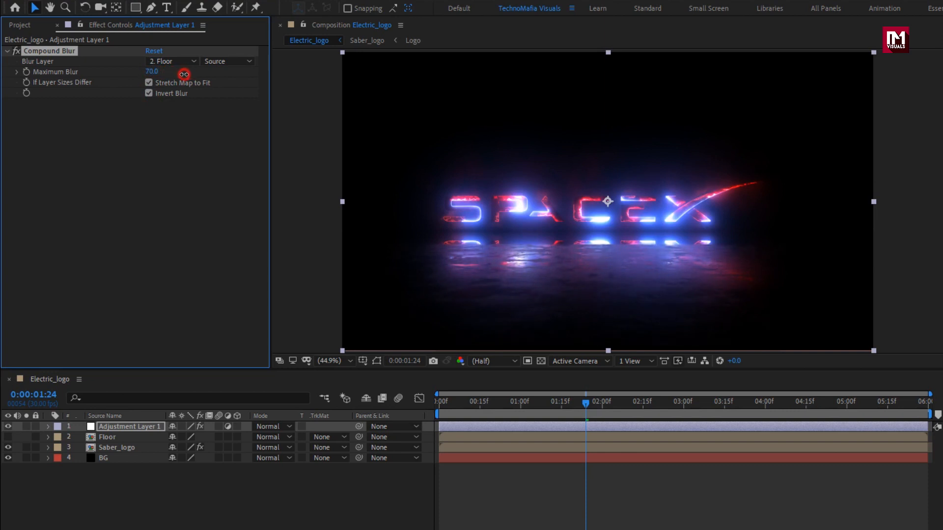
- Move the Mirror Reflection Center on Saber_logo down to a Y value of about 658
{"action": "left_click", "coordinate": [129, 436]}
{"action": "left_click", "coordinate": [118, 447]}
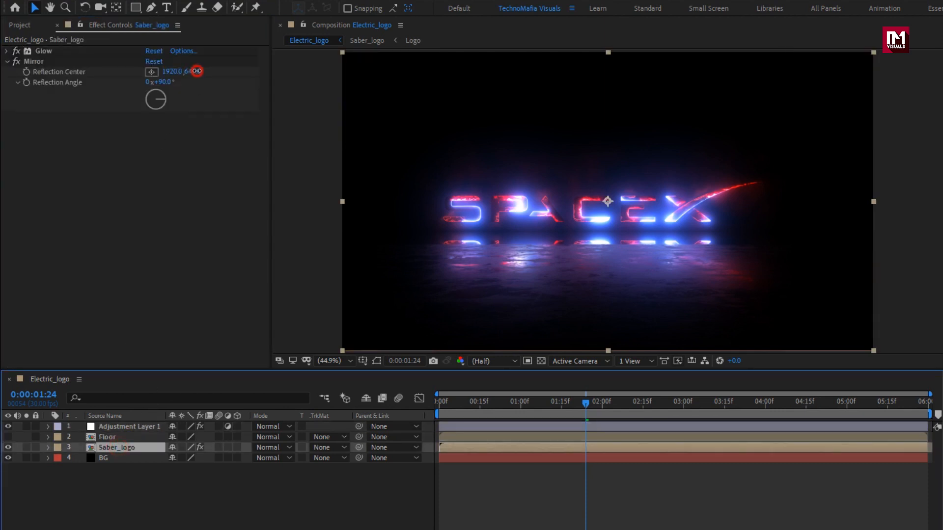
{"action": "mouse_move", "coordinate": [197, 72]}
{"action": "left_mouse_down"}
{"action": "mouse_move", "coordinate": [189, 71]}
{"action": "mouse_move", "coordinate": [202, 71]}
{"action": "left_mouse_up"}
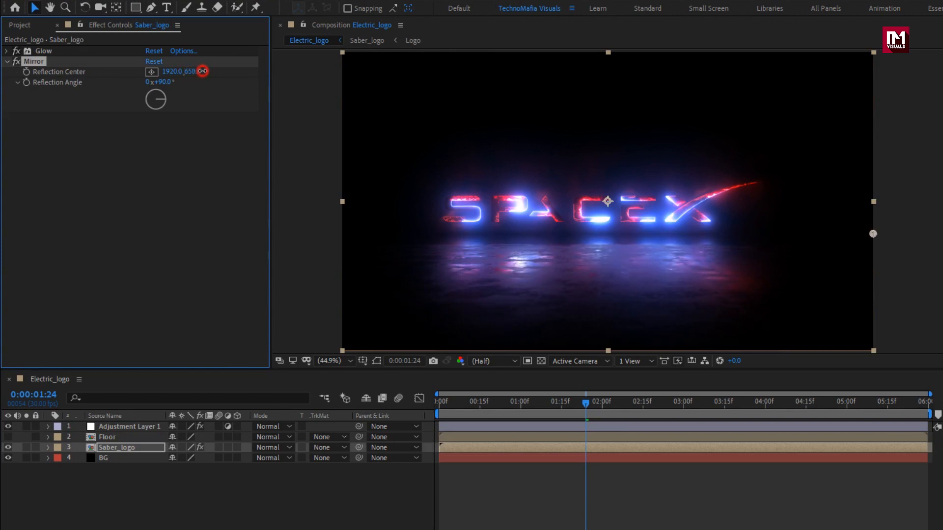
- Add a second adjustment layer on top of the stack and apply Noise with an Amount of Noise of 3%
{"action": "left_click", "coordinate": [137, 428]}
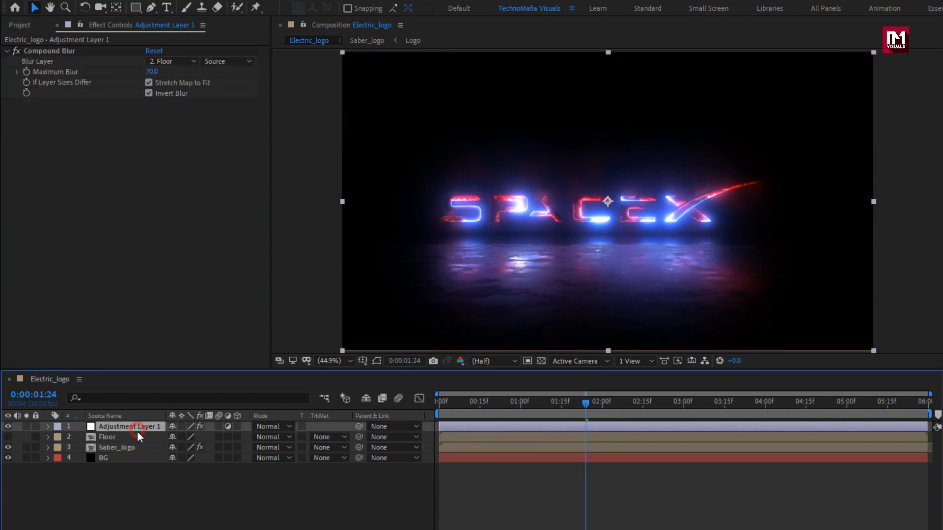
{"action": "left_click", "coordinate": [152, 480]}
{"action": "right_click", "coordinate": [151, 478]}
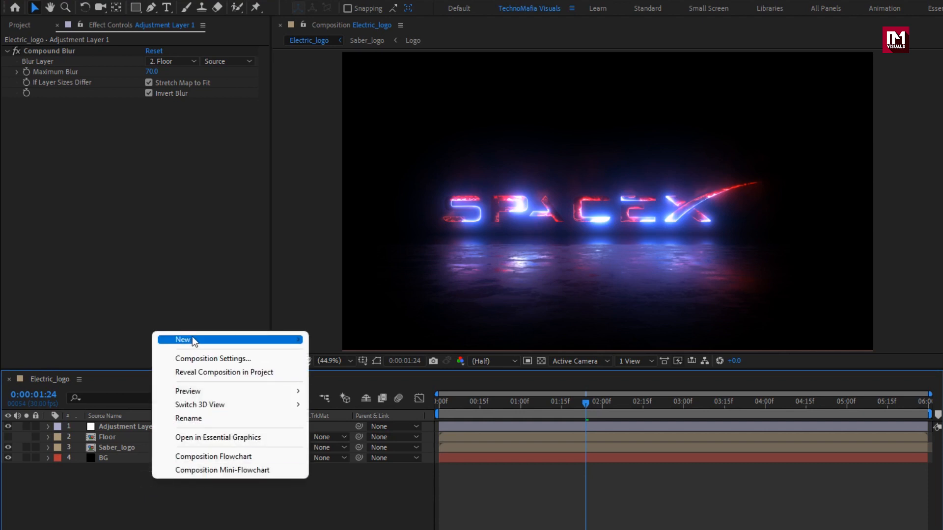
{"action": "mouse_move", "coordinate": [192, 338]}
{"action": "left_click", "coordinate": [341, 440]}
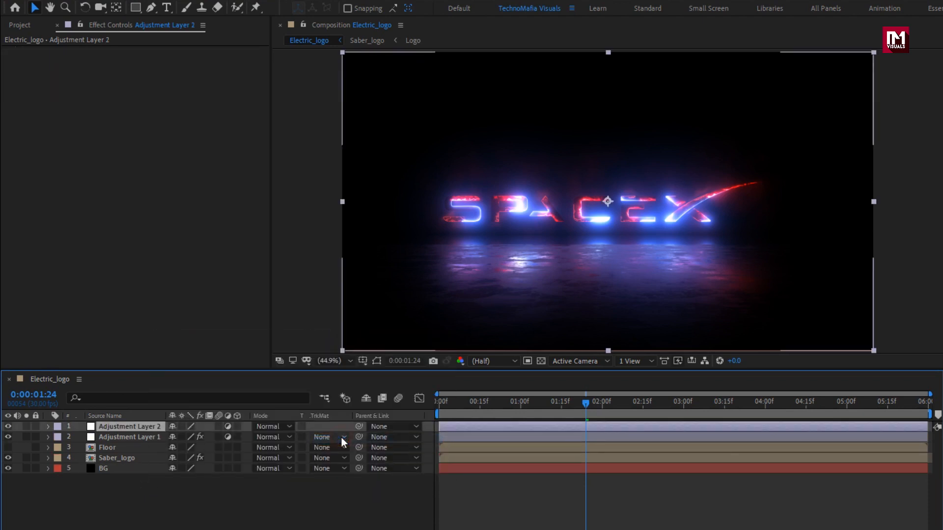
{"action": "left_click", "coordinate": [854, 41]}
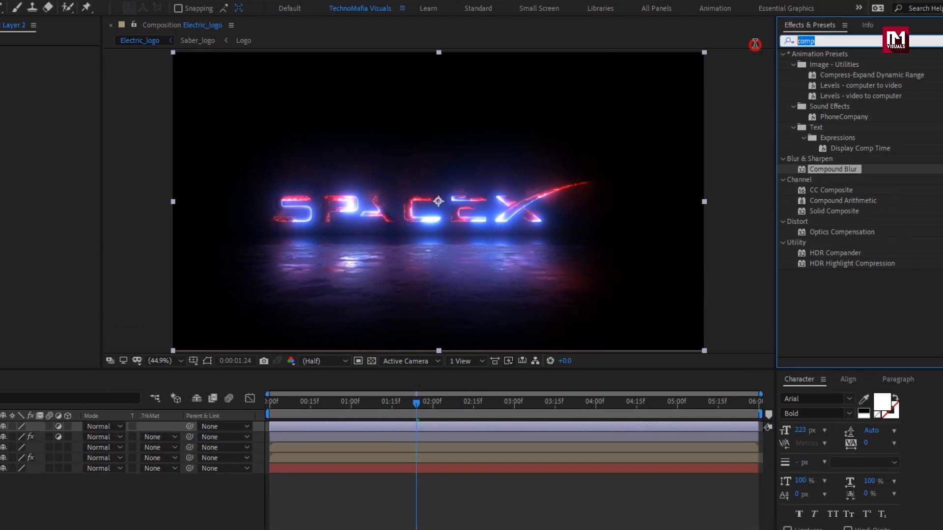
{"action": "type", "text": "noise"}
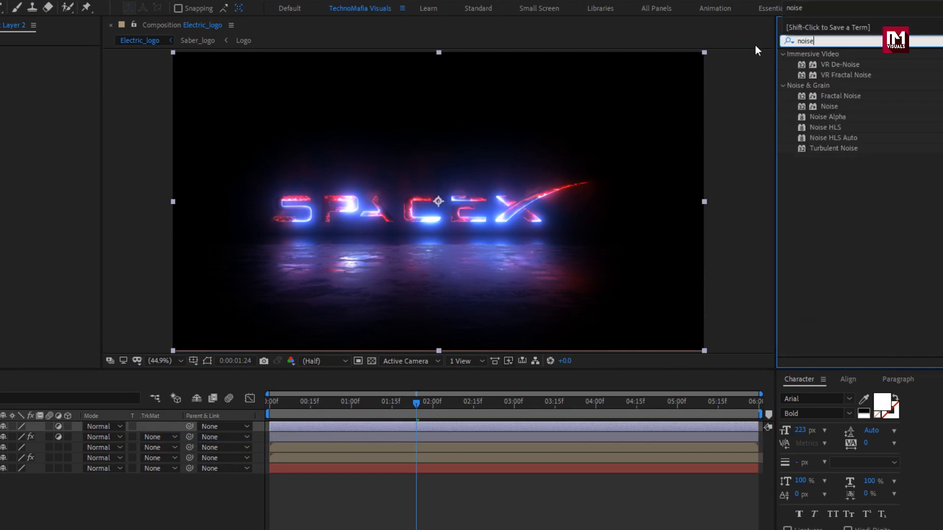
{"action": "double_click", "coordinate": [830, 107]}
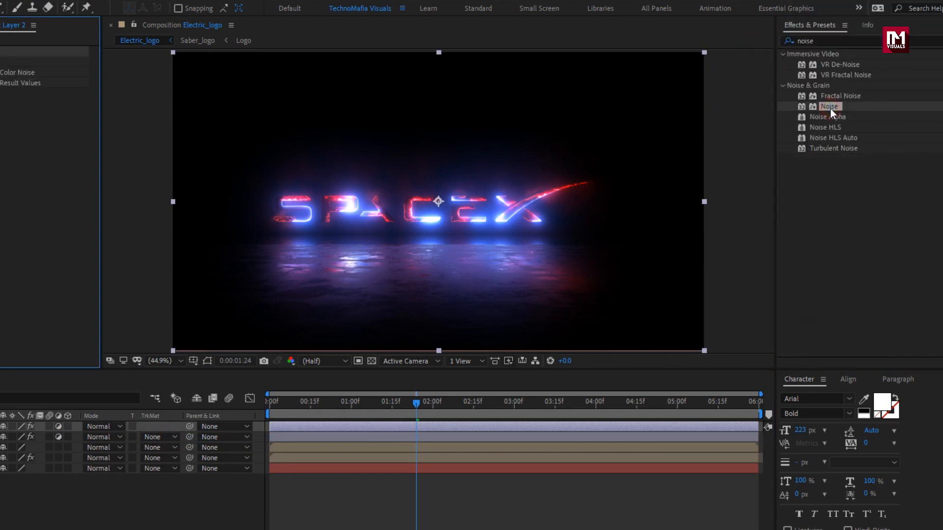
{"action": "left_click", "coordinate": [142, 61]}
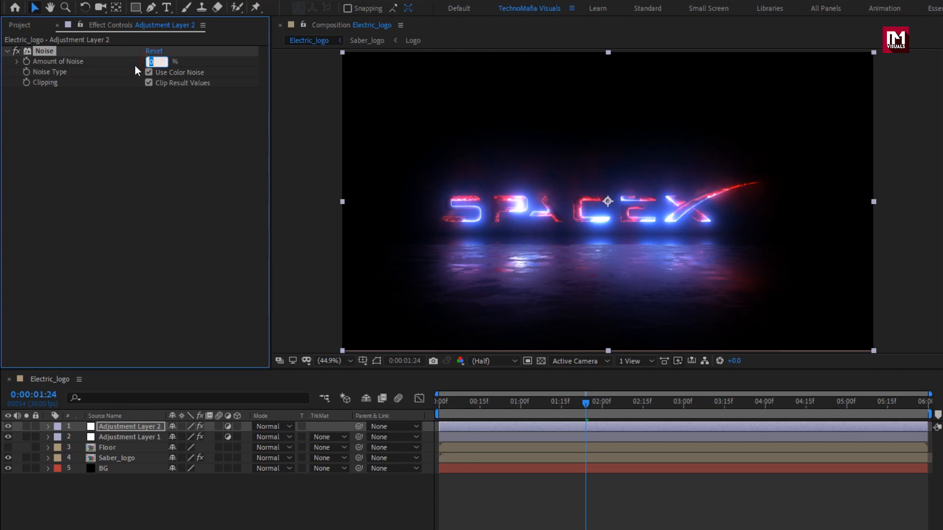
{"action": "key", "text": "Return"}
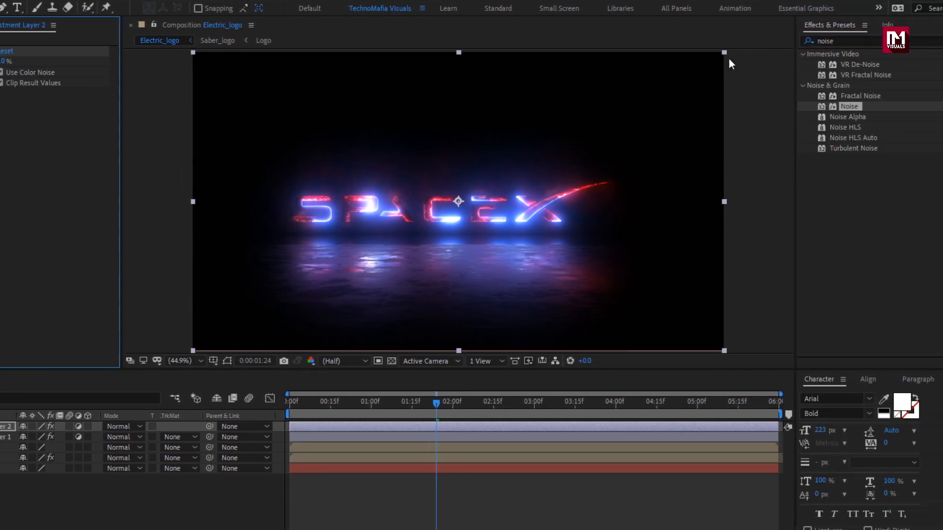
- Apply Curves to Adjustment Layer 2, raising the upper part of the RGB curve and pulling its lower part down to the diagonal
{"action": "left_click", "coordinate": [805, 41]}
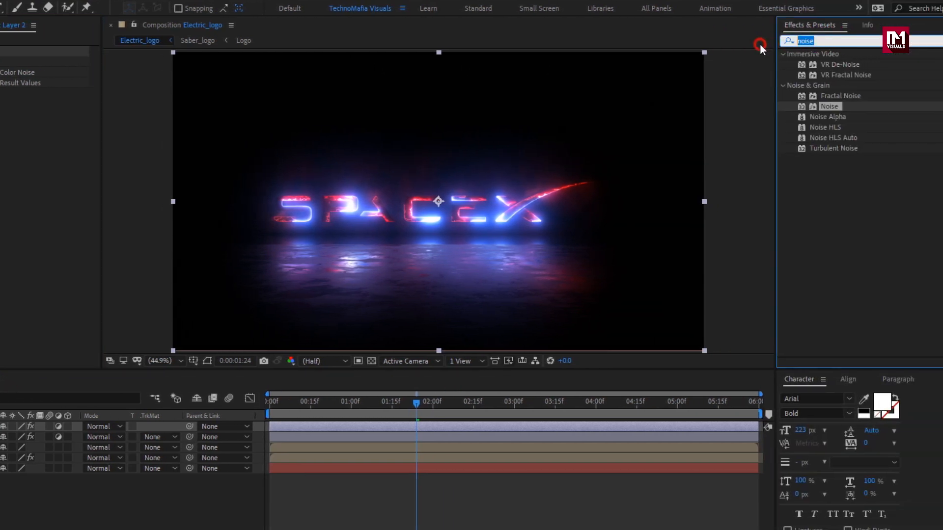
{"action": "type", "text": "curv"}
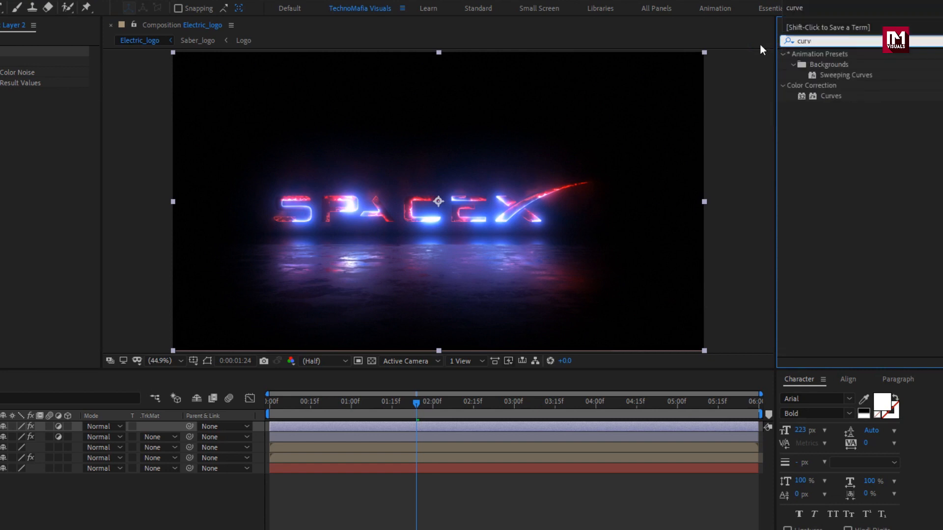
{"action": "double_click", "coordinate": [829, 96]}
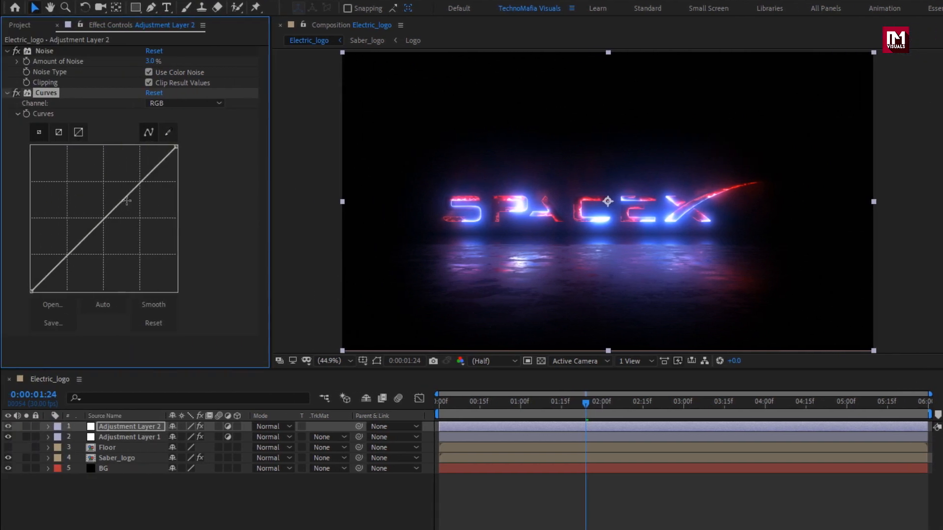
{"action": "left_click_drag", "start_coordinate": [126, 196], "coordinate": [124, 187]}
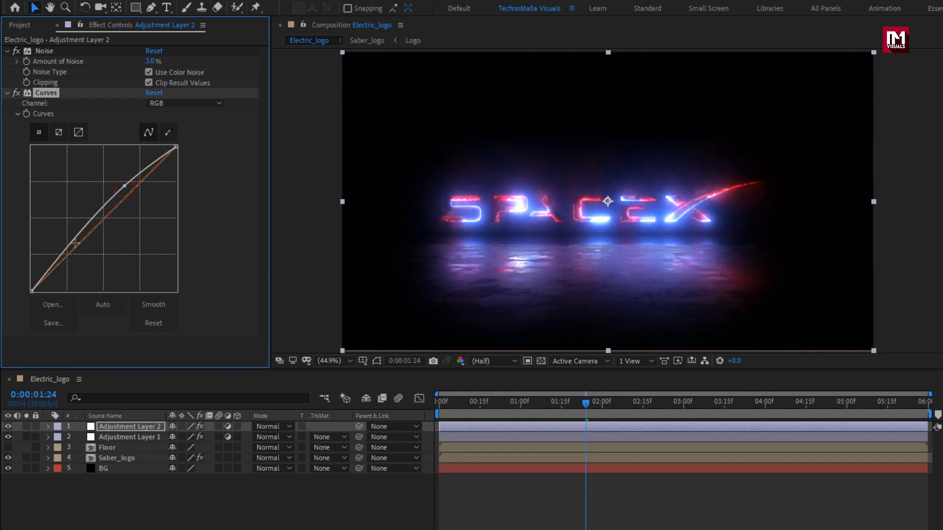
{"action": "left_click_drag", "start_coordinate": [64, 248], "coordinate": [66, 257]}
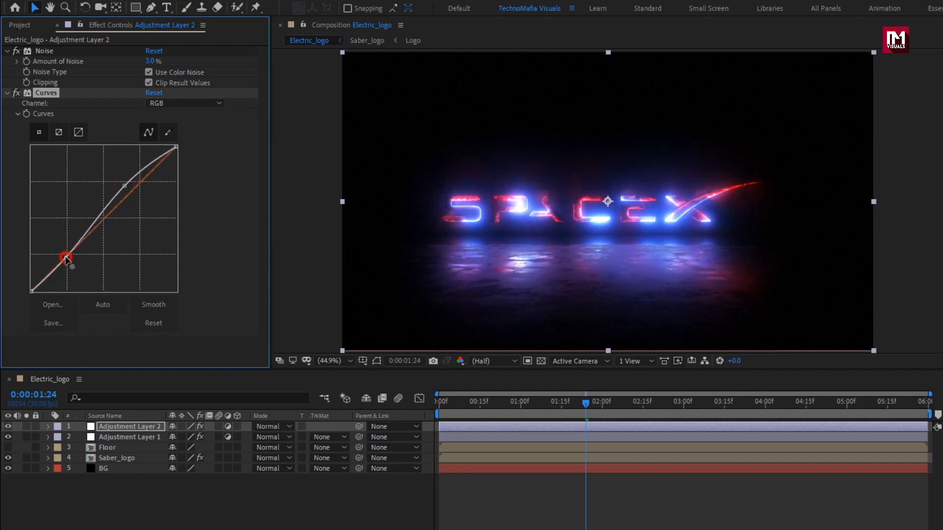
- Turn the Saber_logo and Floor layers into 3D layers in the Electric_logo composition
{"action": "left_click", "coordinate": [128, 459]}
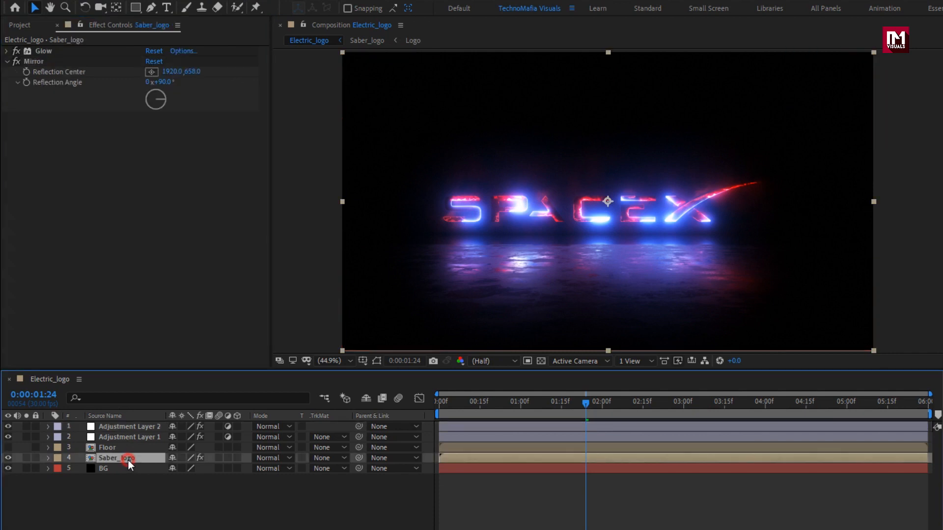
{"action": "left_click", "coordinate": [236, 458]}
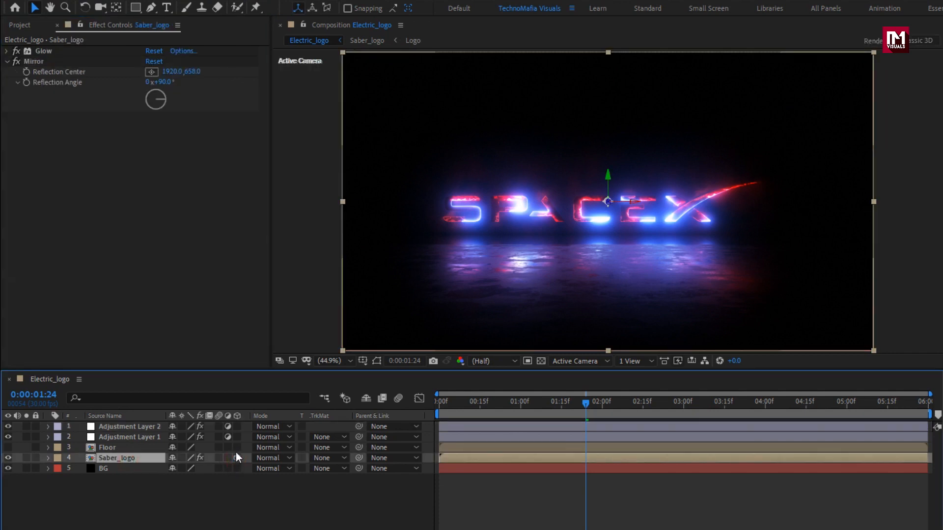
{"action": "left_click", "coordinate": [237, 447]}
{"action": "left_click", "coordinate": [231, 494]}
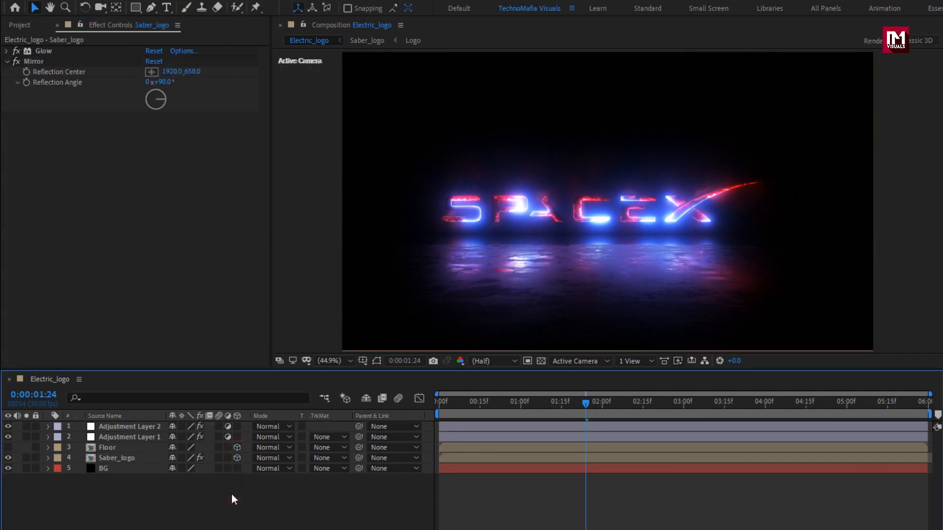
- Add a new camera to the Electric_logo composition, accepting the offered camera settings
{"action": "right_click", "coordinate": [232, 494]}
{"action": "mouse_move", "coordinate": [267, 354]}
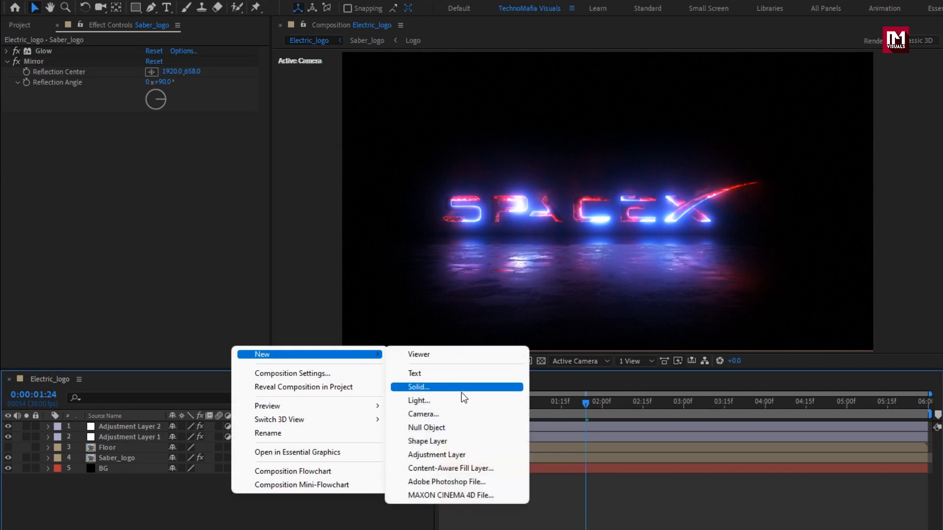
{"action": "left_click", "coordinate": [461, 413]}
{"action": "left_click", "coordinate": [594, 422]}
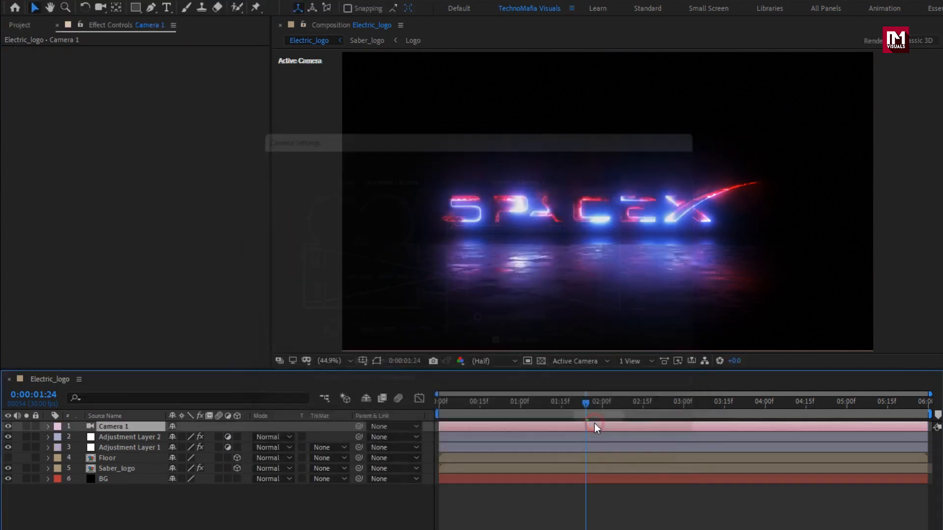
- Add a null object to the composition and make it a 3D layer
{"action": "right_click", "coordinate": [256, 490]}
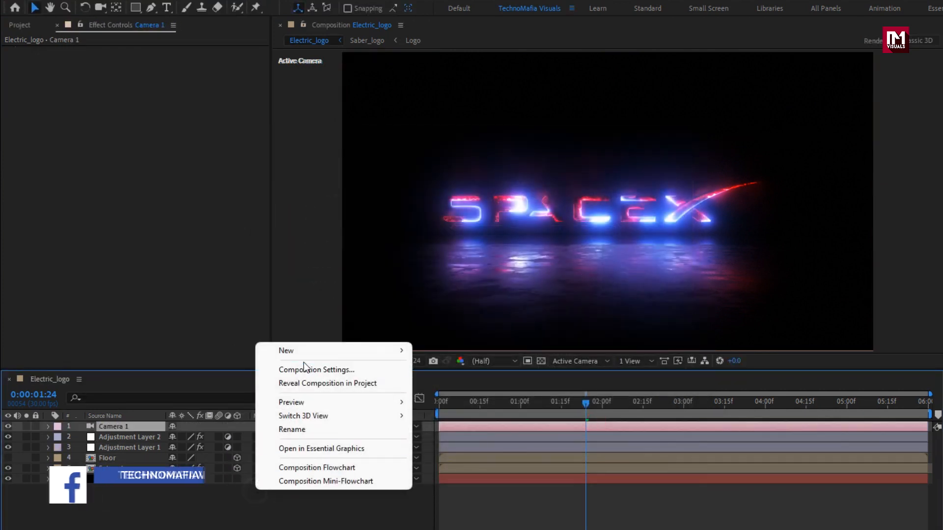
{"action": "mouse_move", "coordinate": [325, 354]}
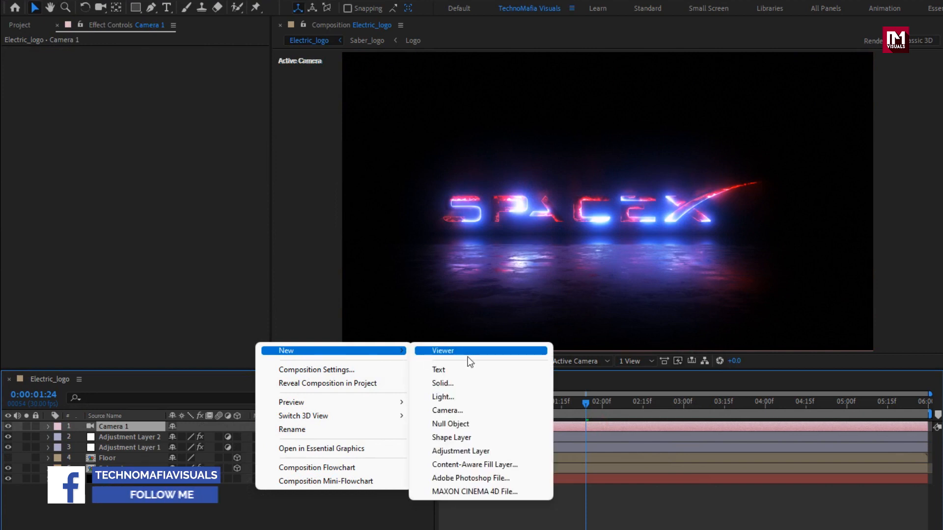
{"action": "left_click", "coordinate": [468, 421]}
{"action": "left_click", "coordinate": [238, 427]}
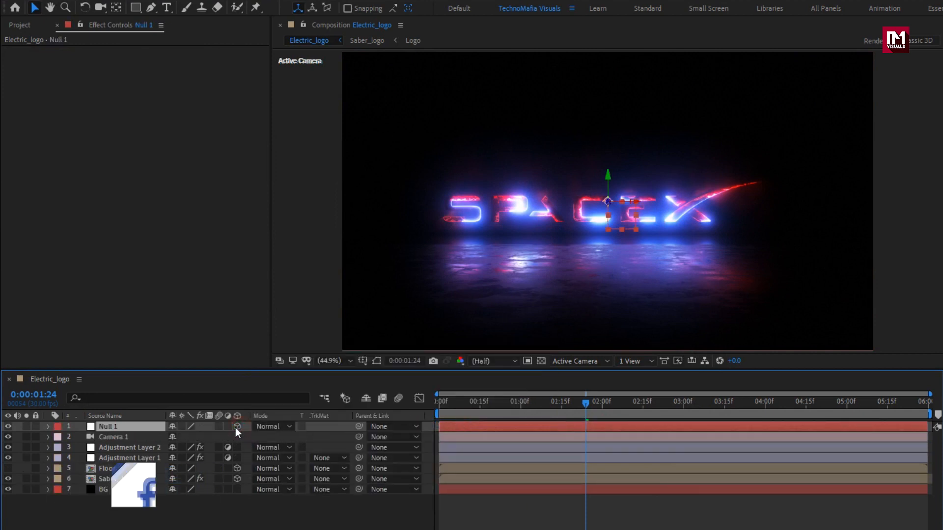
- Parent the Camera 1 layer to Null 1
{"action": "left_click", "coordinate": [122, 435]}
{"action": "left_click", "coordinate": [398, 437]}
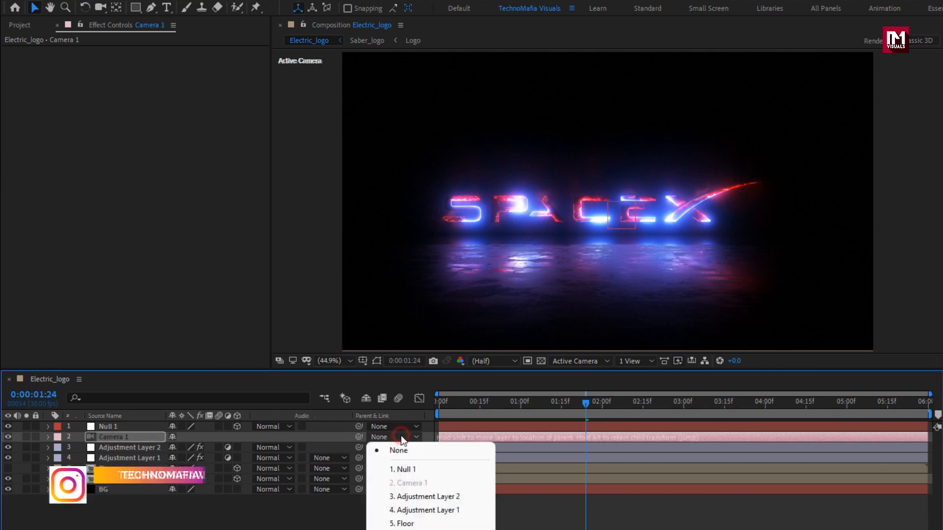
{"action": "left_click", "coordinate": [472, 467]}
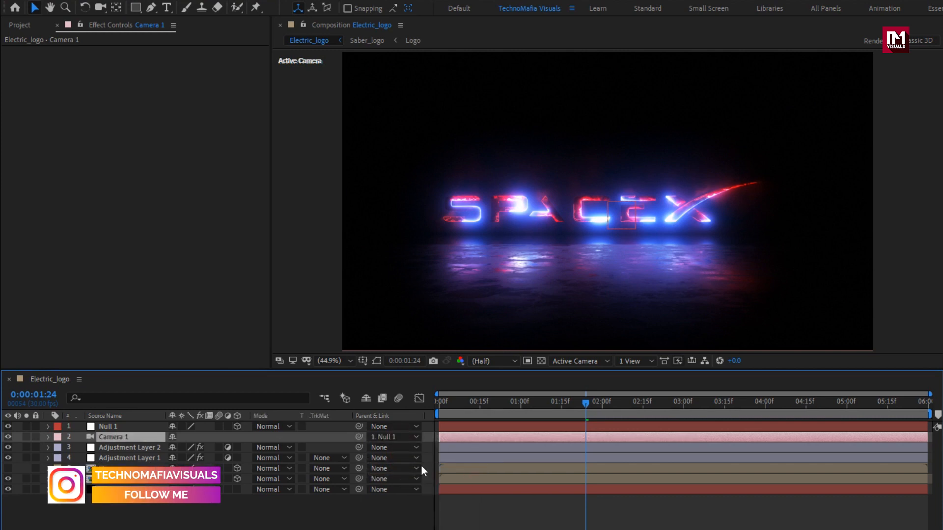
- Set a Position keyframe on Null 1 at the composition's last frame, 0:00:05:29
{"action": "left_click", "coordinate": [135, 426]}
{"action": "key", "text": "p"}
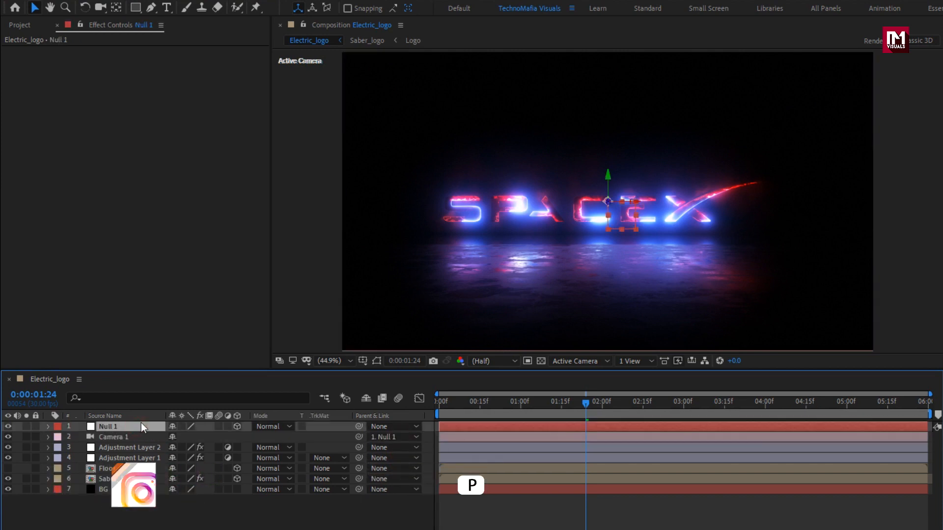
{"action": "left_click", "coordinate": [927, 403]}
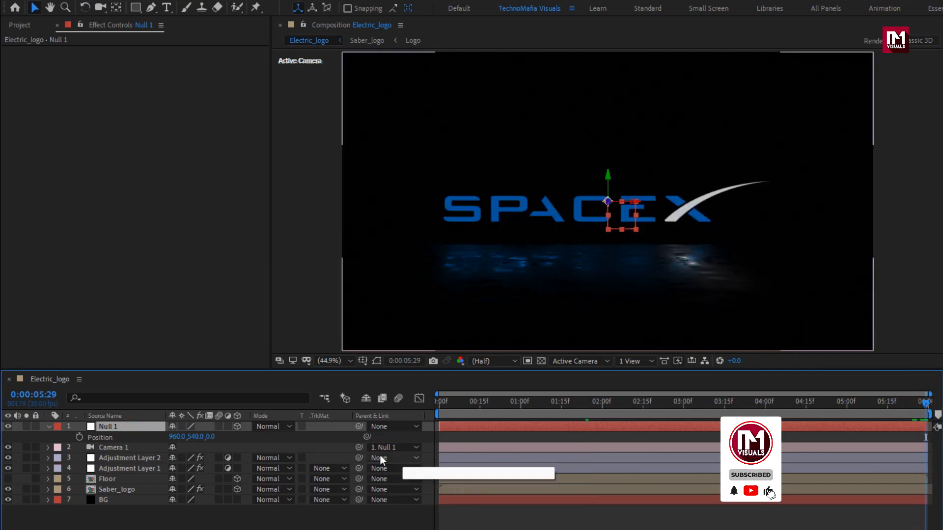
{"action": "left_click", "coordinate": [79, 437]}
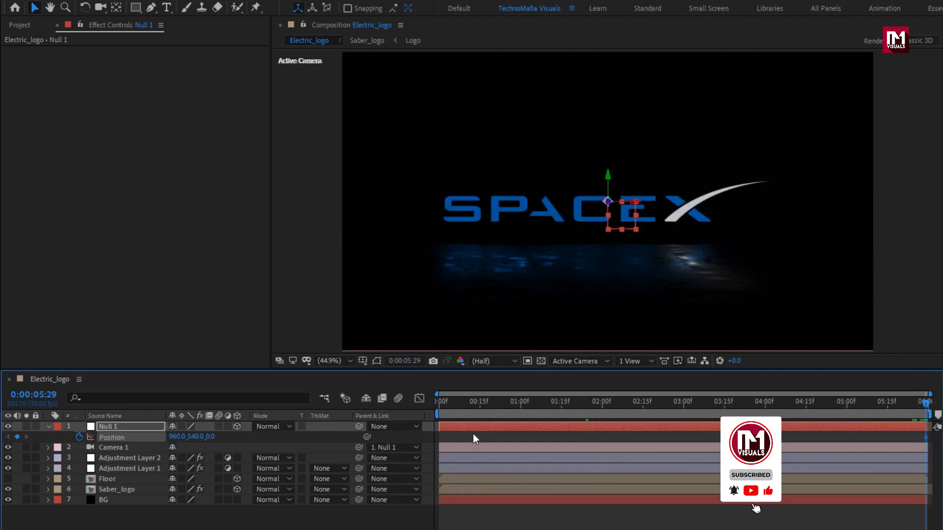
- At 0:00:00:00, set Null 1's Z position to 404 to keyframe the starting position, and preview the camera move
{"action": "left_click_drag", "start_coordinate": [497, 402], "coordinate": [400, 402]}
{"action": "left_click_drag", "start_coordinate": [208, 437], "coordinate": [460, 437]}
{"action": "mouse_move", "coordinate": [440, 402]}
{"action": "left_mouse_down"}
{"action": "mouse_move", "coordinate": [659, 402]}
{"action": "mouse_move", "coordinate": [423, 403]}
{"action": "left_mouse_up"}
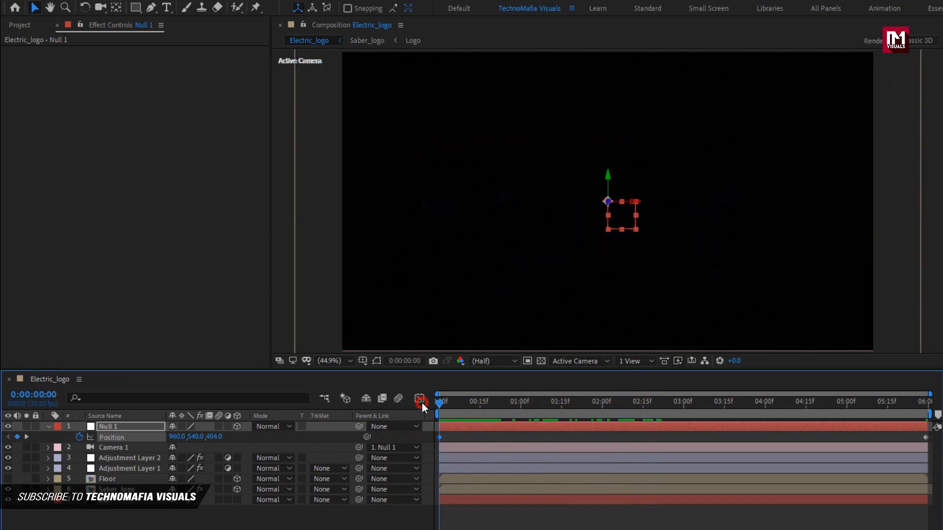
{"action": "left_click", "coordinate": [48, 426]}
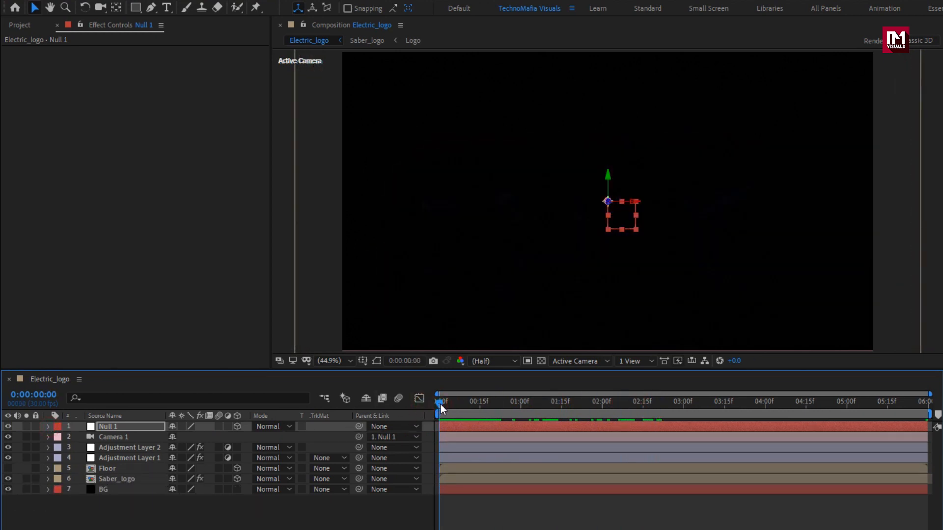
{"action": "key", "text": "space"}
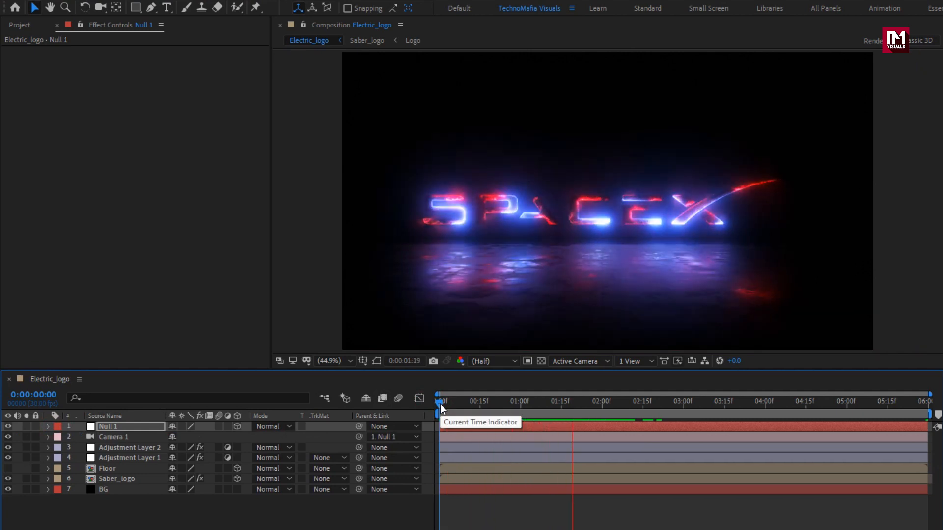